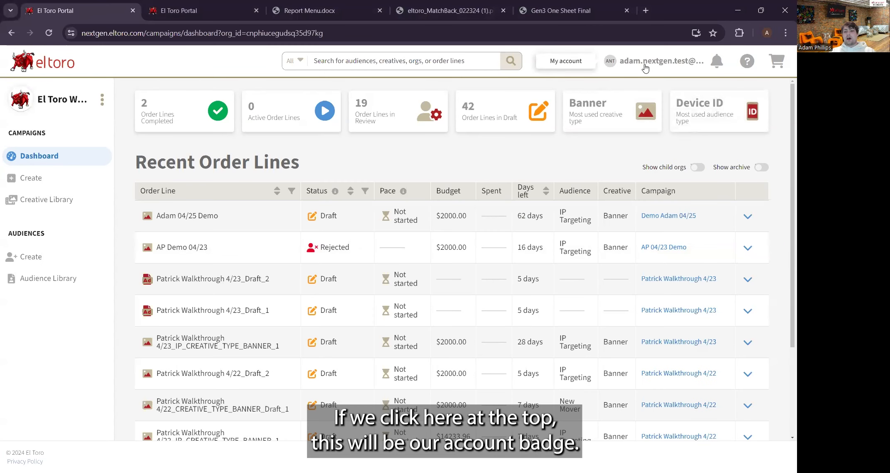
- Switch the portal's appearance to dark mode and back to light mode
{"action": "left_click", "coordinate": [645, 68]}
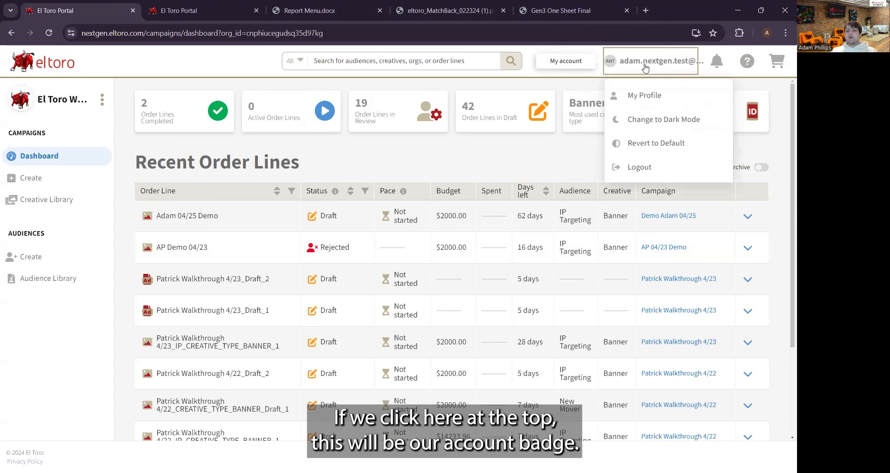
{"action": "left_click", "coordinate": [659, 120]}
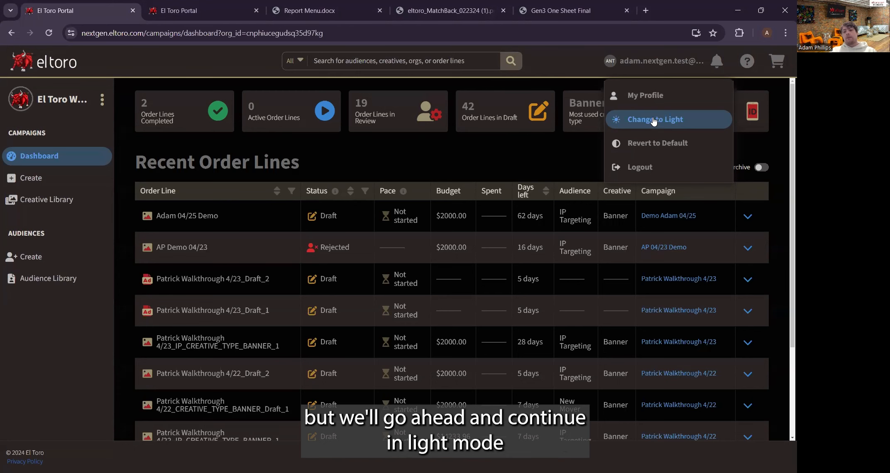
{"action": "left_click", "coordinate": [654, 120]}
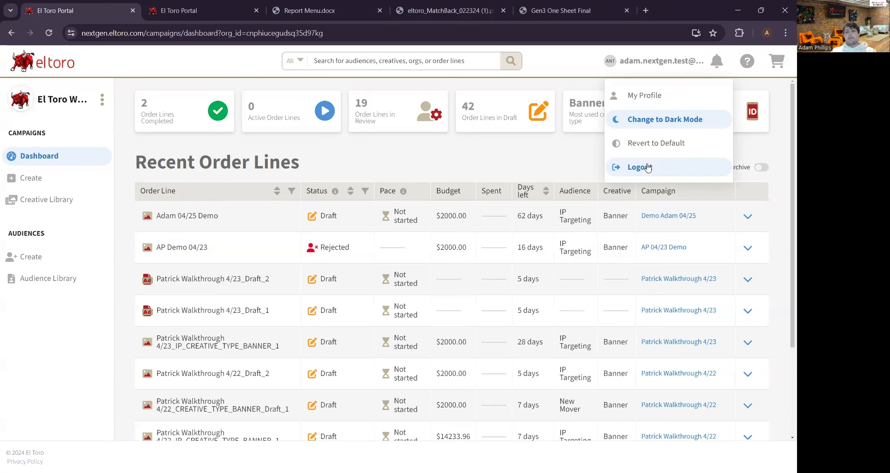
- Check the account's notifications and close the notification list
{"action": "left_click", "coordinate": [719, 61]}
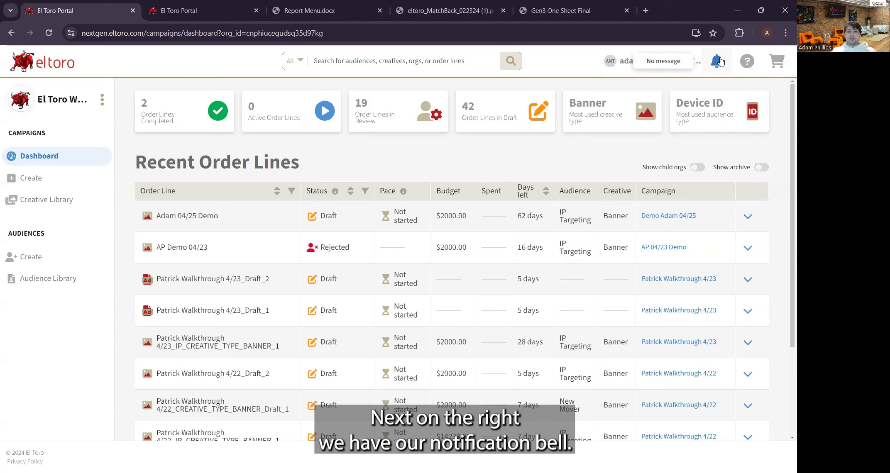
{"action": "left_click", "coordinate": [720, 61]}
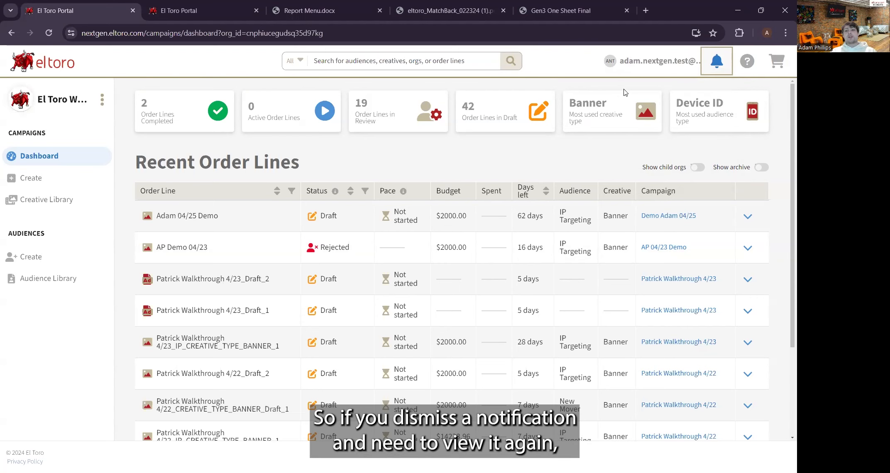
{"action": "left_click", "coordinate": [717, 65]}
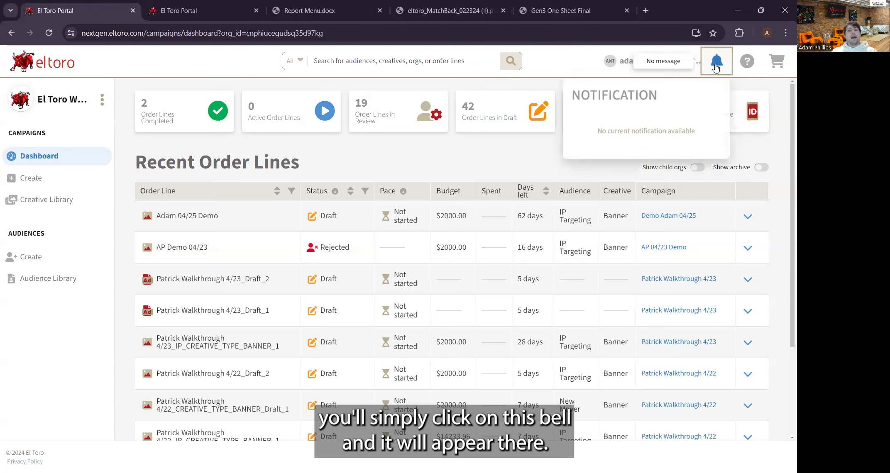
{"action": "left_click", "coordinate": [717, 66]}
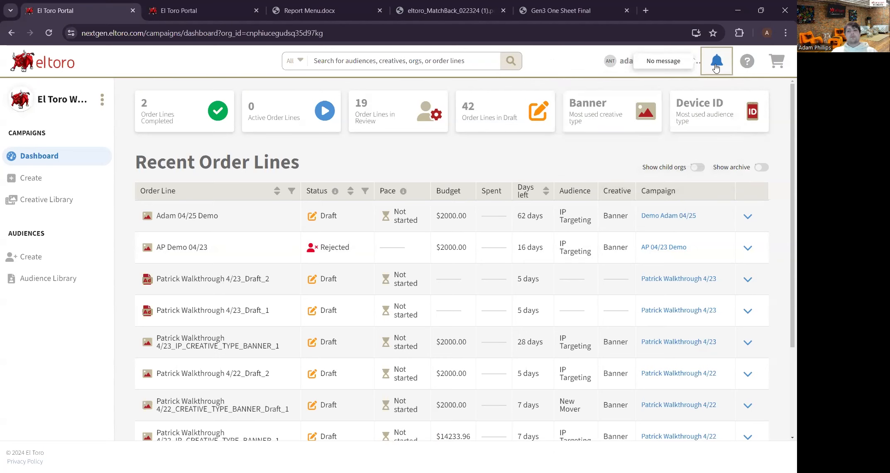
- Open the Knowledge Base in the support center and look over its El Toro Portal category
{"action": "left_click", "coordinate": [750, 61]}
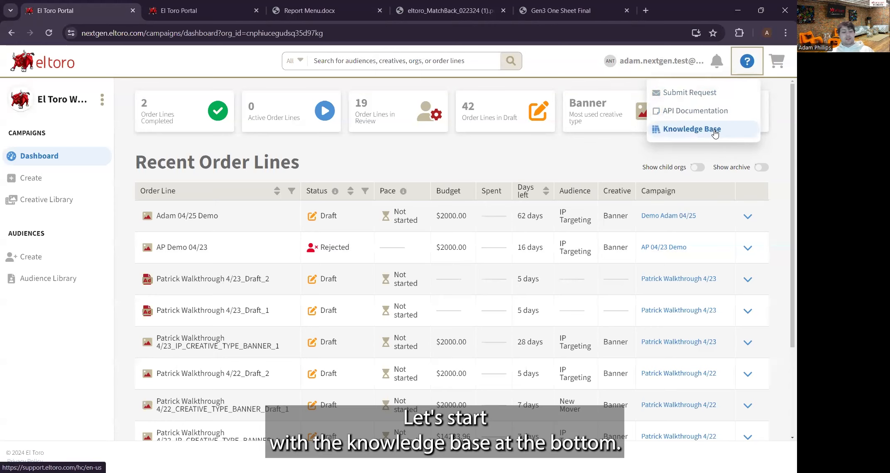
{"action": "left_click", "coordinate": [715, 131]}
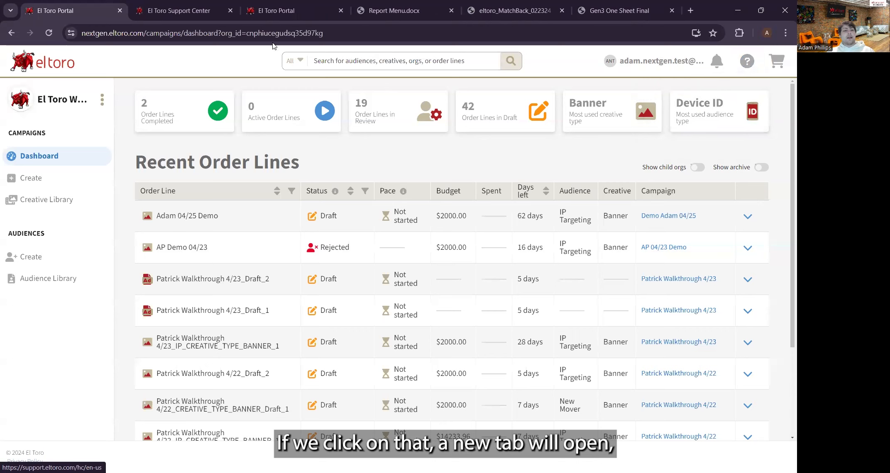
{"action": "left_click", "coordinate": [171, 12]}
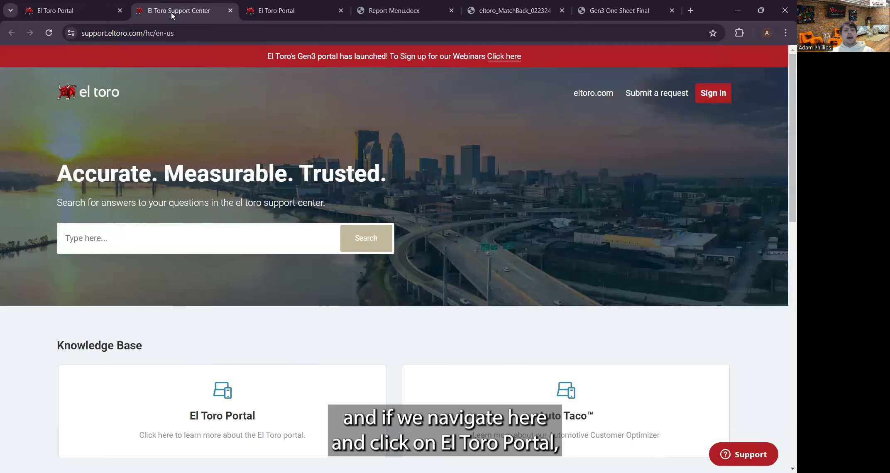
{"action": "scroll", "coordinate": [261, 236], "scroll_direction": "down", "scroll_amount": 3}
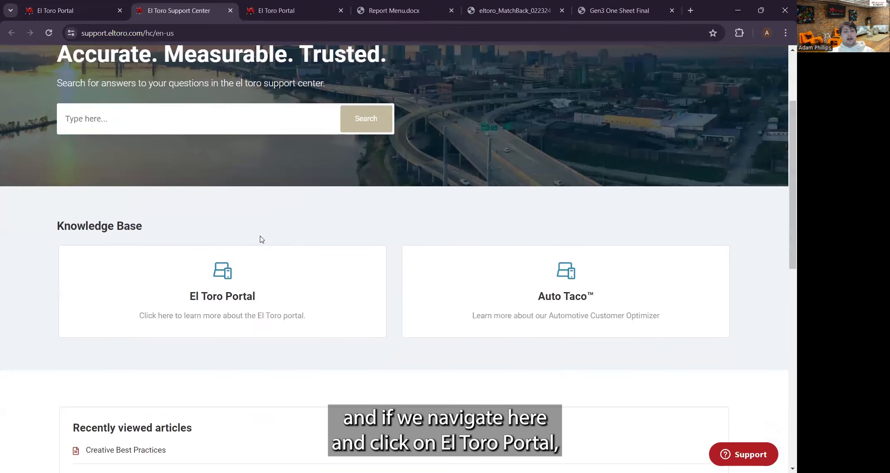
{"action": "left_click", "coordinate": [236, 265]}
{"action": "scroll", "coordinate": [236, 267], "scroll_direction": "down", "scroll_amount": 1}
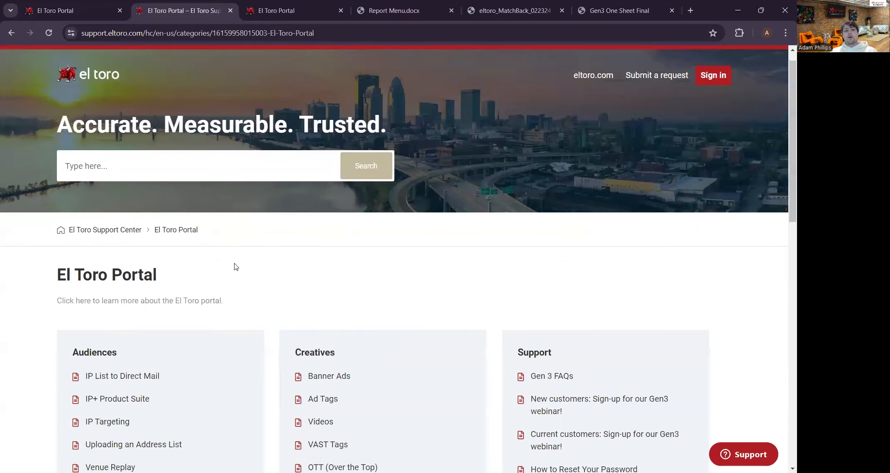
{"action": "scroll", "coordinate": [236, 266], "scroll_direction": "down", "scroll_amount": 1}
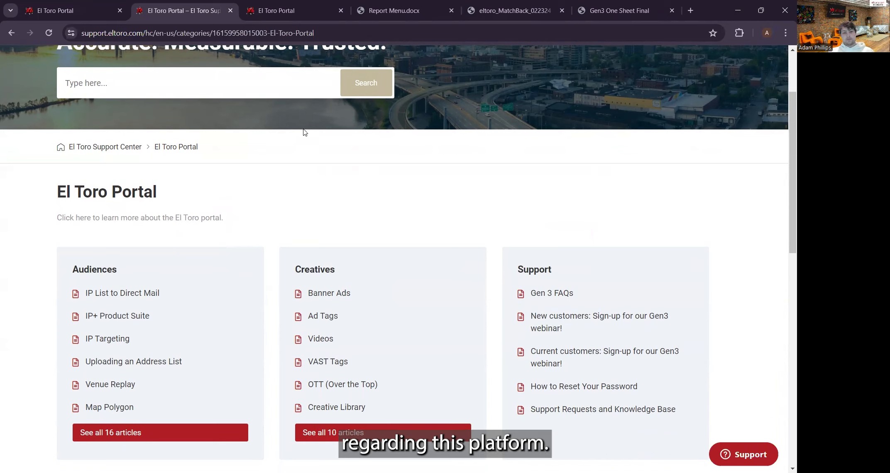
- Search the support center for "Creatives"
{"action": "left_click", "coordinate": [255, 93]}
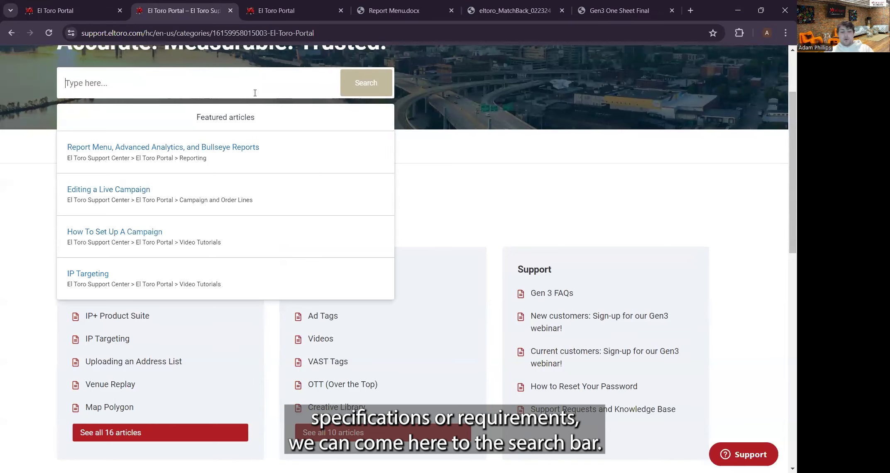
{"action": "type", "text": "Crewti"}
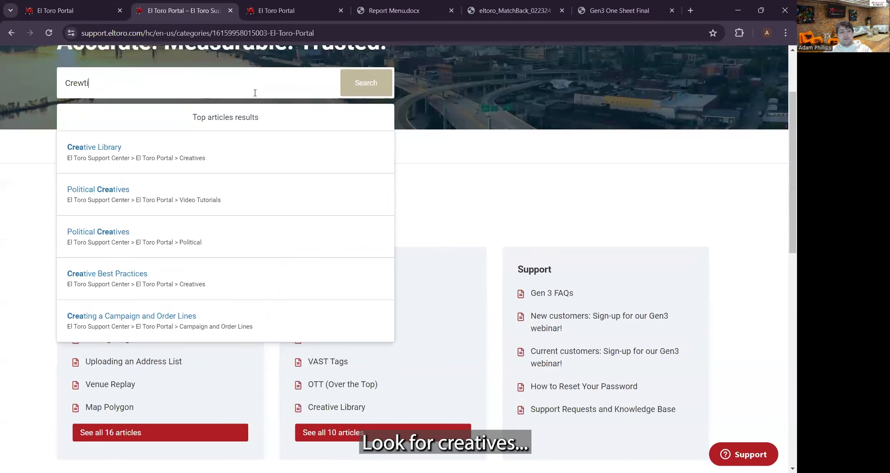
{"action": "type", "text": "v"}
{"action": "key", "text": "BackSpace"}
{"action": "key", "text": "BackSpace"}
{"action": "key", "text": "BackSpace"}
{"action": "key", "text": "BackSpace"}
{"action": "type", "text": "atives"}
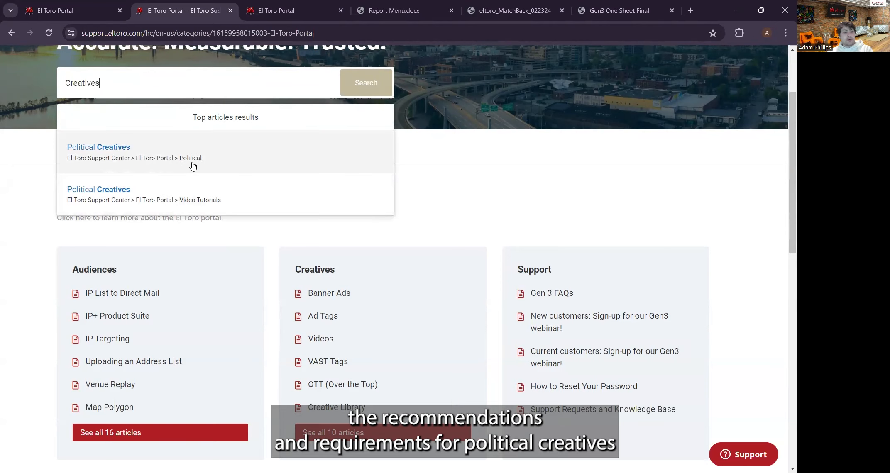
- Read the Political Creatives article filed under Political, and close the support center
{"action": "left_click", "coordinate": [193, 166]}
{"action": "scroll", "coordinate": [242, 240], "scroll_direction": "down", "scroll_amount": 5}
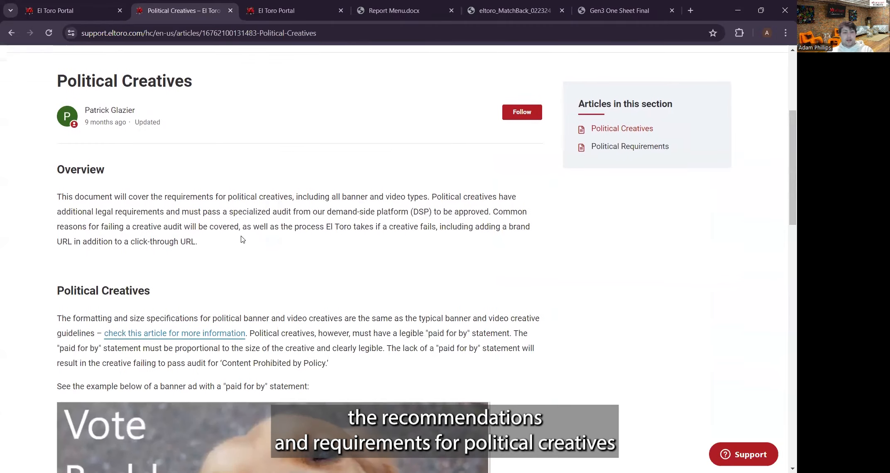
{"action": "scroll", "coordinate": [242, 239], "scroll_direction": "down", "scroll_amount": 9}
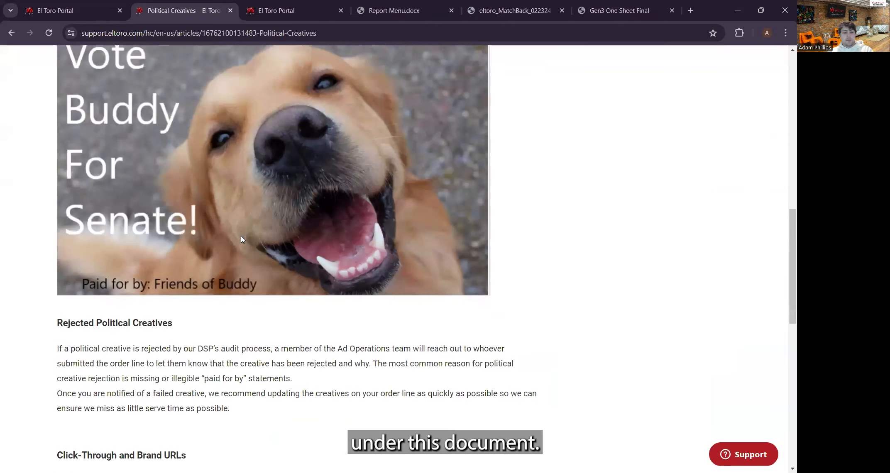
{"action": "scroll", "coordinate": [241, 236], "scroll_direction": "down", "scroll_amount": 2}
{"action": "scroll", "coordinate": [242, 239], "scroll_direction": "up", "scroll_amount": 16}
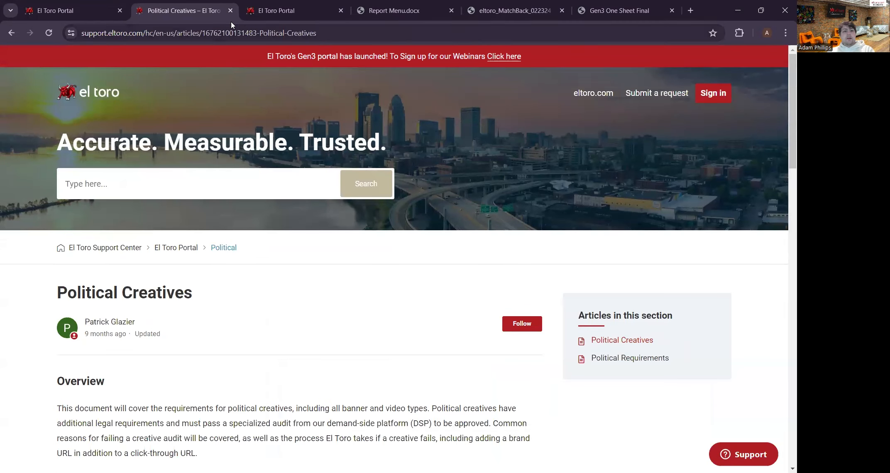
{"action": "left_click", "coordinate": [231, 10]}
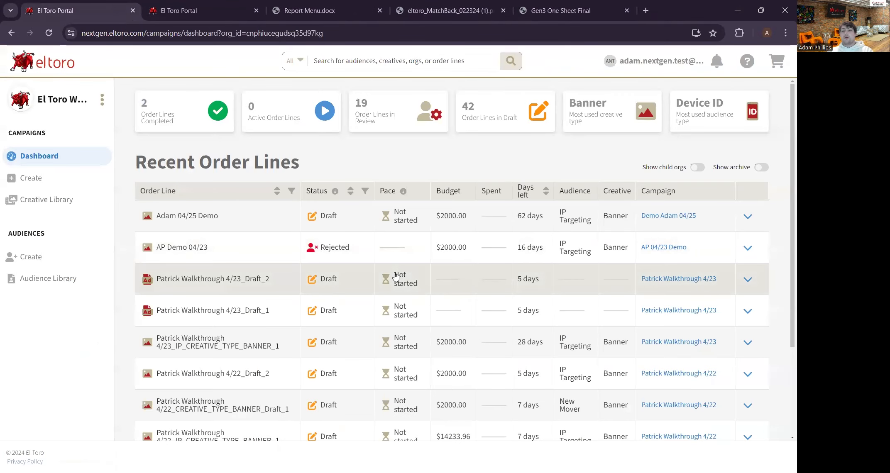
- Open the support request form to view its description and file upload fields, and close it without sending
{"action": "left_click", "coordinate": [744, 69]}
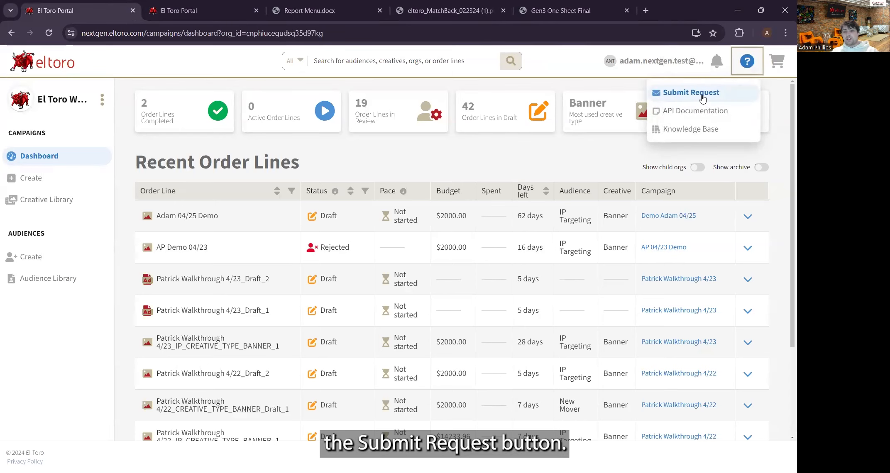
{"action": "left_click", "coordinate": [702, 95]}
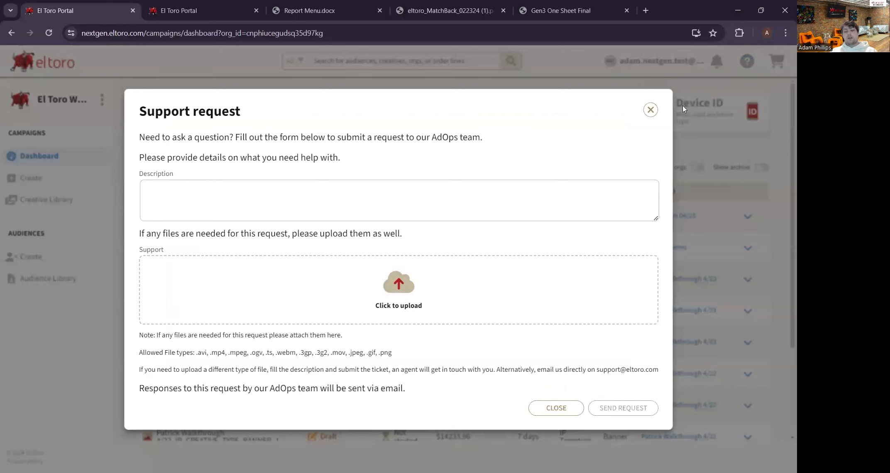
{"action": "left_click", "coordinate": [402, 214]}
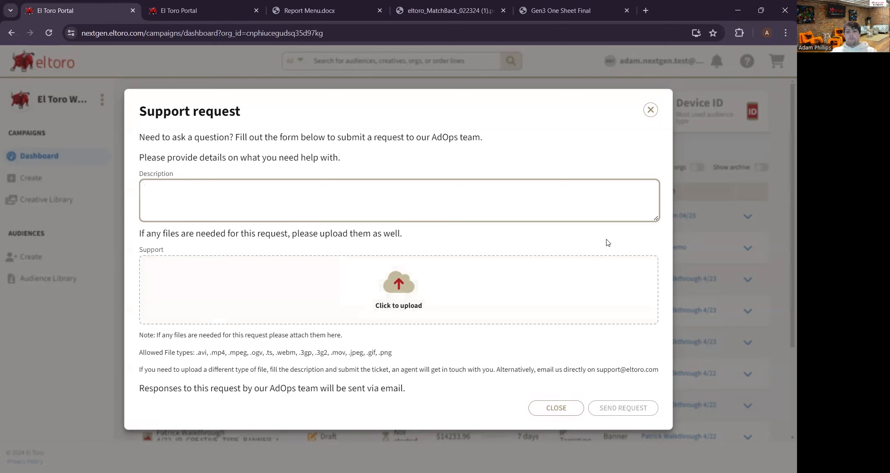
{"action": "key", "text": "Escape"}
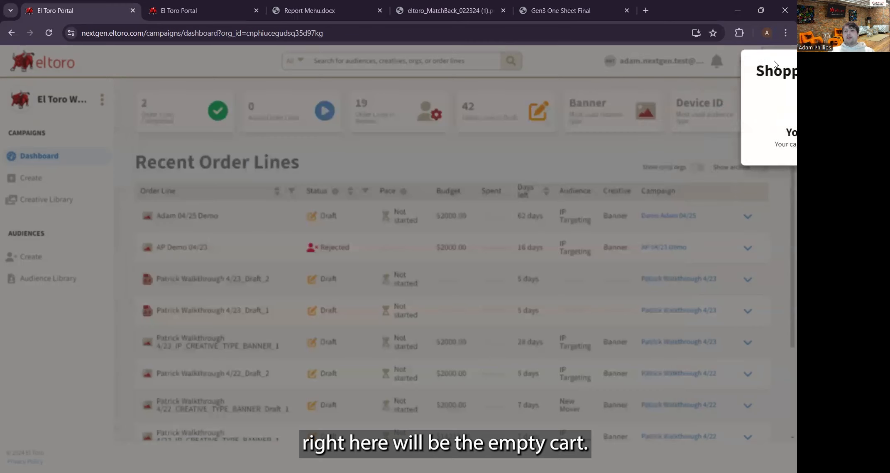
- View the shopping cart and close it
{"action": "left_click", "coordinate": [773, 65]}
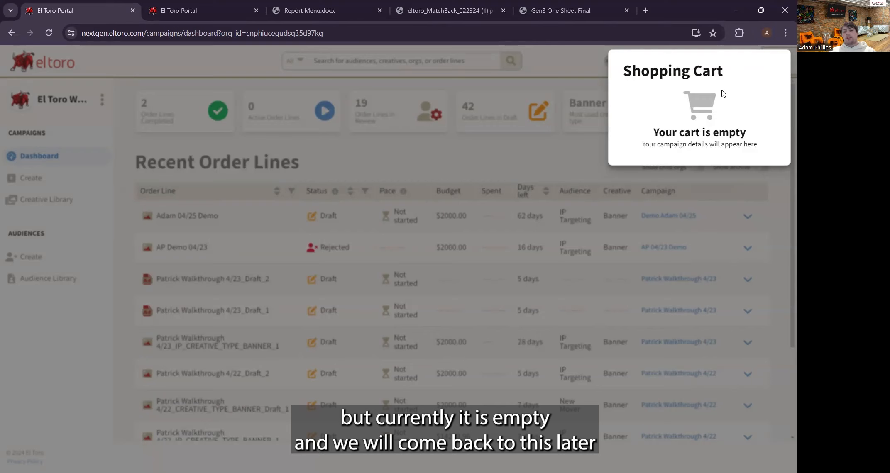
{"action": "left_click", "coordinate": [591, 67]}
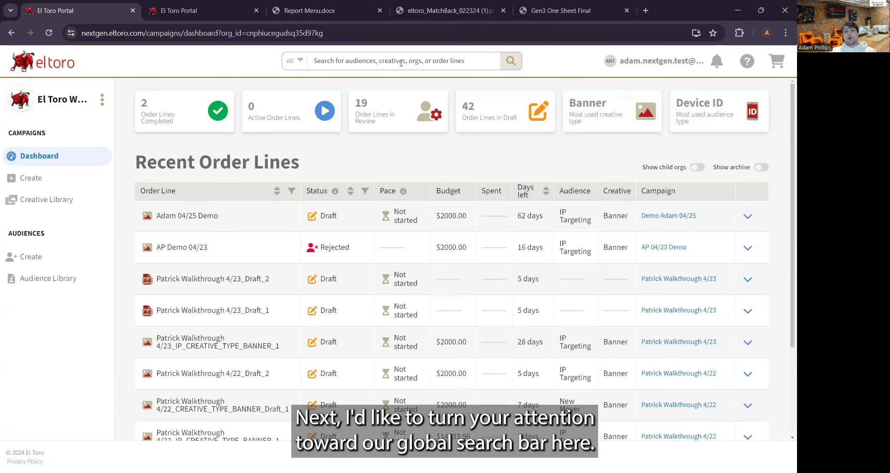
- Search all of the org's assets for "Test" and restrict the results to Creatives
{"action": "left_click", "coordinate": [402, 63]}
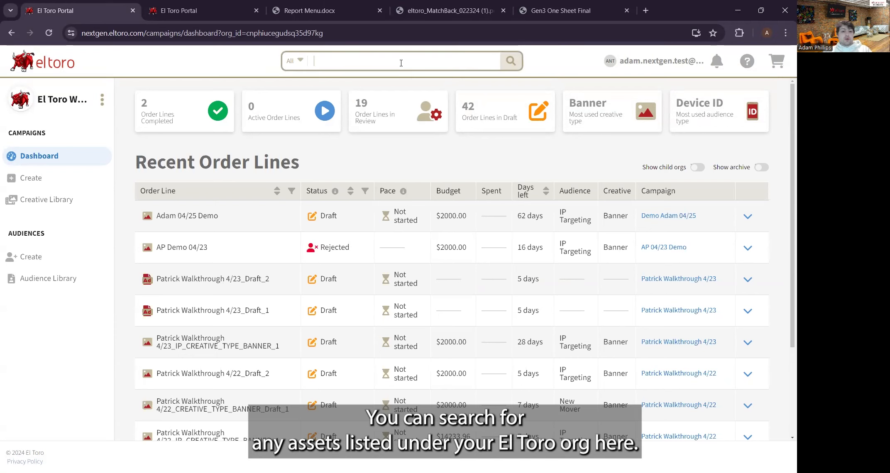
{"action": "type", "text": "Test"}
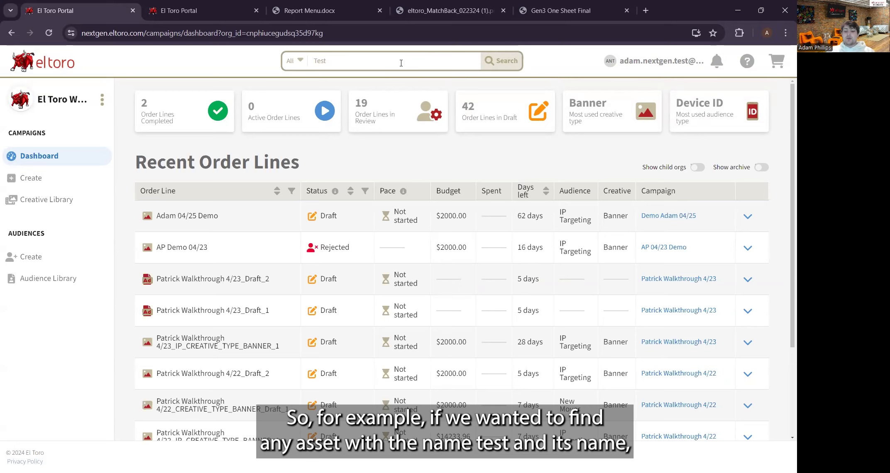
{"action": "key", "text": "Return"}
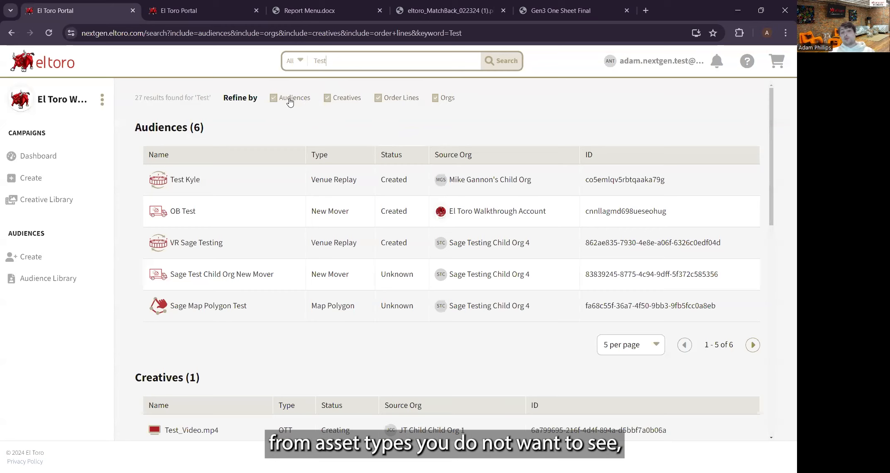
{"action": "left_click", "coordinate": [299, 61]}
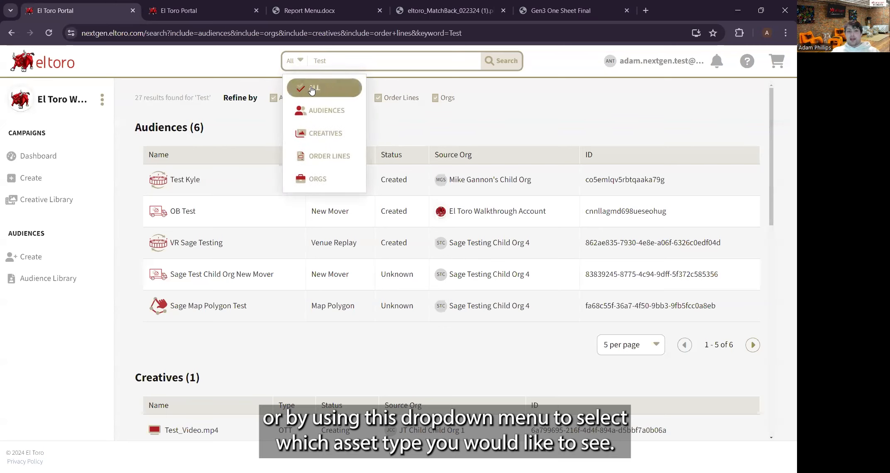
{"action": "left_click", "coordinate": [327, 133]}
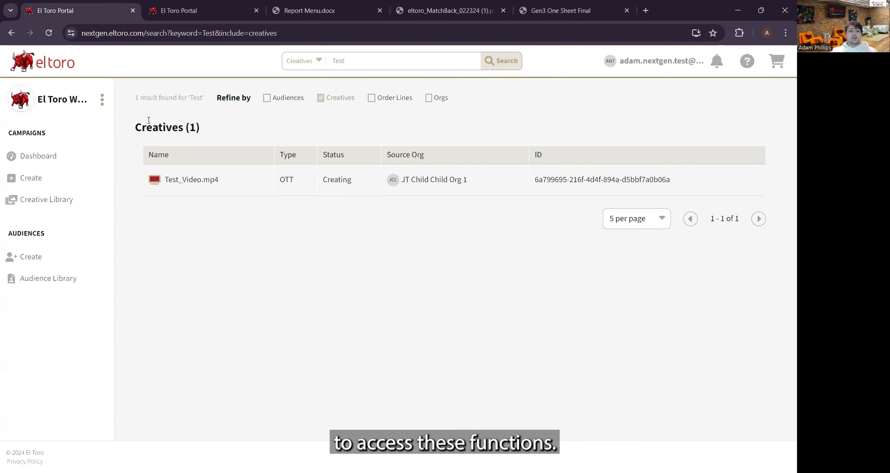
- Open the Org Settings of El Toro Walkthrough Org and review its org users and the digital products' CPM pricing
{"action": "left_click", "coordinate": [65, 107]}
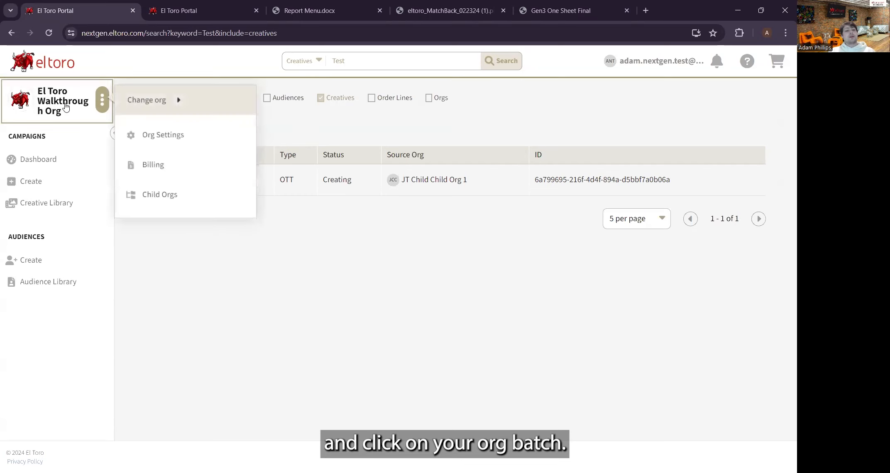
{"action": "left_click", "coordinate": [161, 142]}
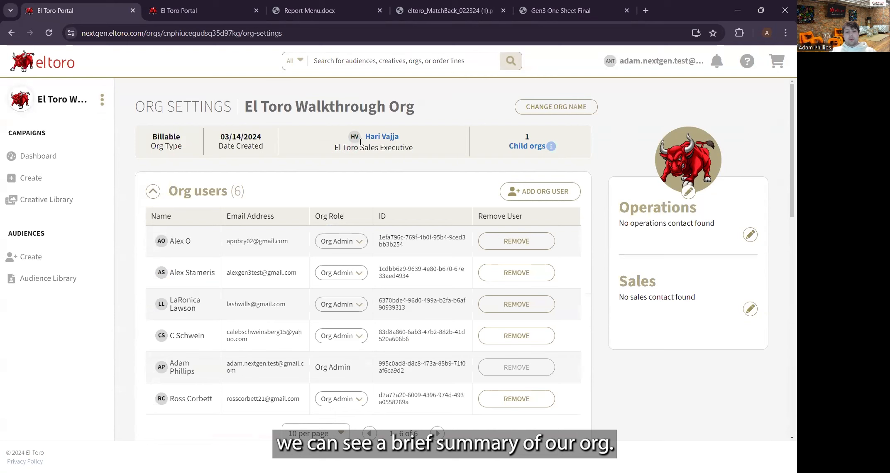
{"action": "scroll", "coordinate": [527, 156], "scroll_direction": "down", "scroll_amount": 2}
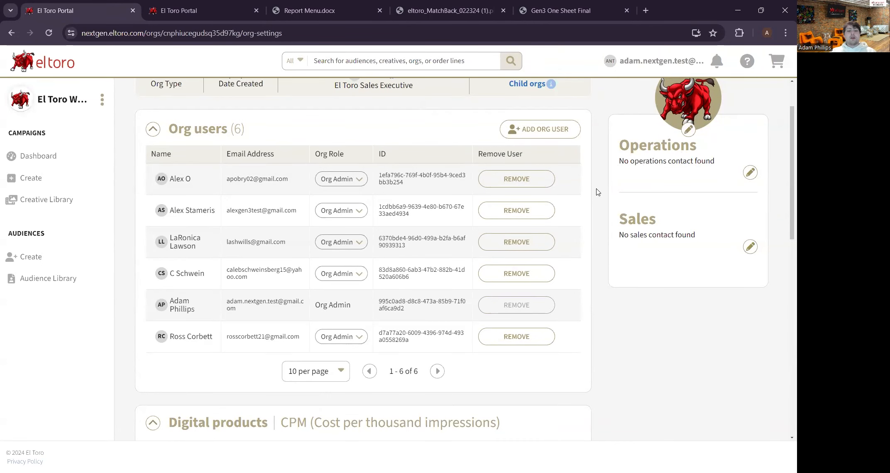
{"action": "scroll", "coordinate": [596, 192], "scroll_direction": "down", "scroll_amount": 3}
{"action": "scroll", "coordinate": [597, 192], "scroll_direction": "down", "scroll_amount": 3}
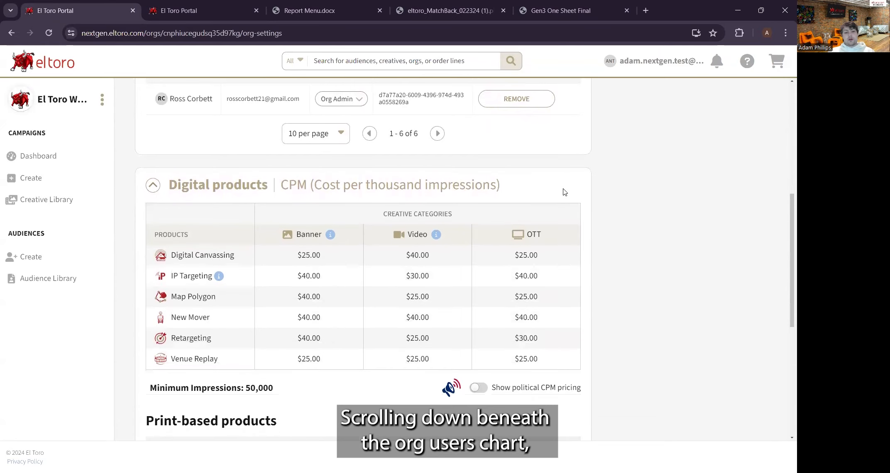
- Show the political CPM pricing for the digital products, review the Political CPMs table, and hide it again
{"action": "scroll", "coordinate": [564, 192], "scroll_direction": "down", "scroll_amount": 1}
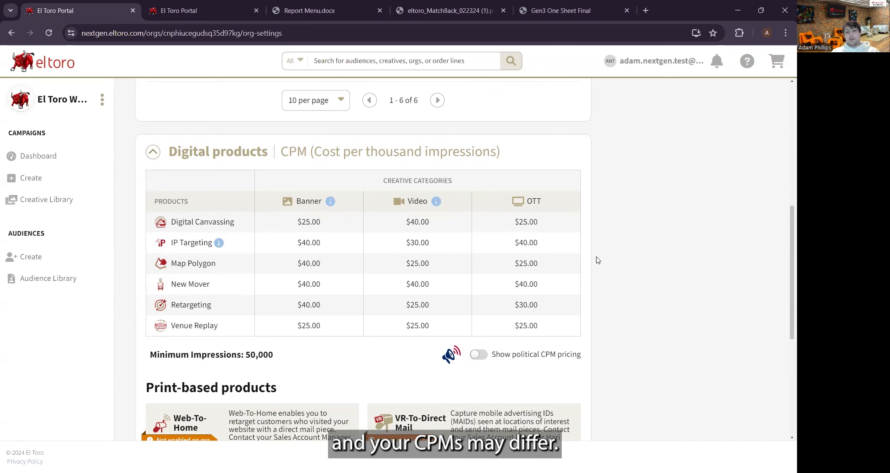
{"action": "scroll", "coordinate": [535, 341], "scroll_direction": "down", "scroll_amount": 1}
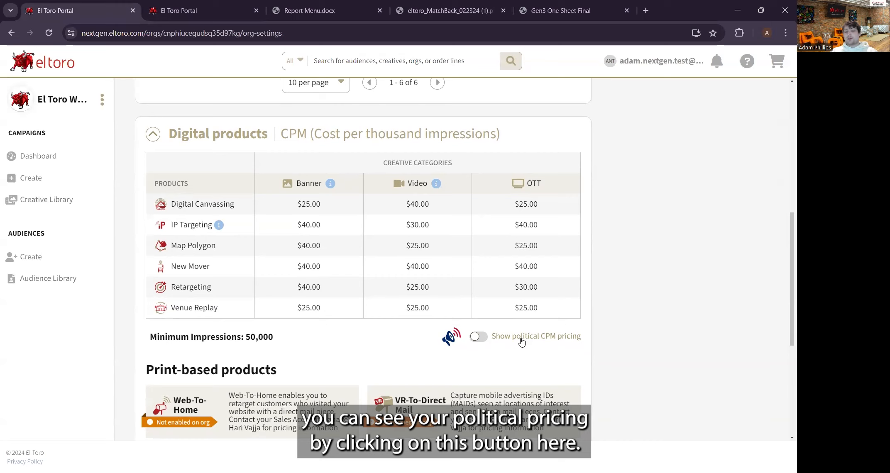
{"action": "left_click", "coordinate": [522, 341]}
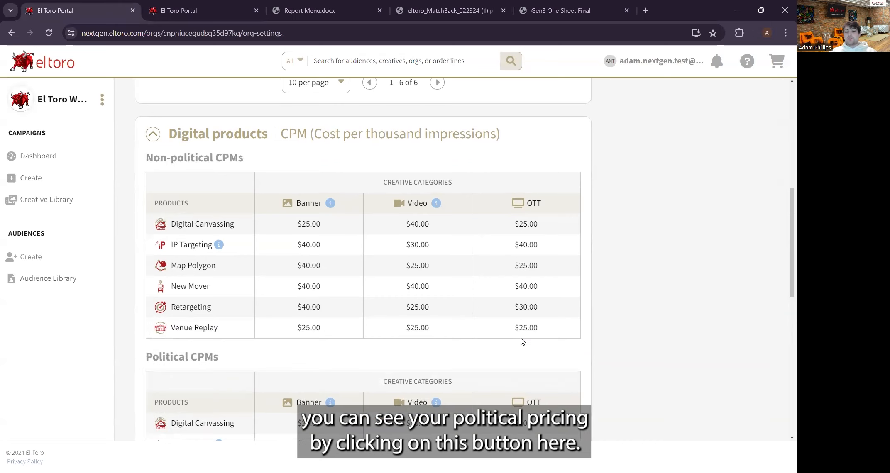
{"action": "scroll", "coordinate": [522, 341], "scroll_direction": "down", "scroll_amount": 4}
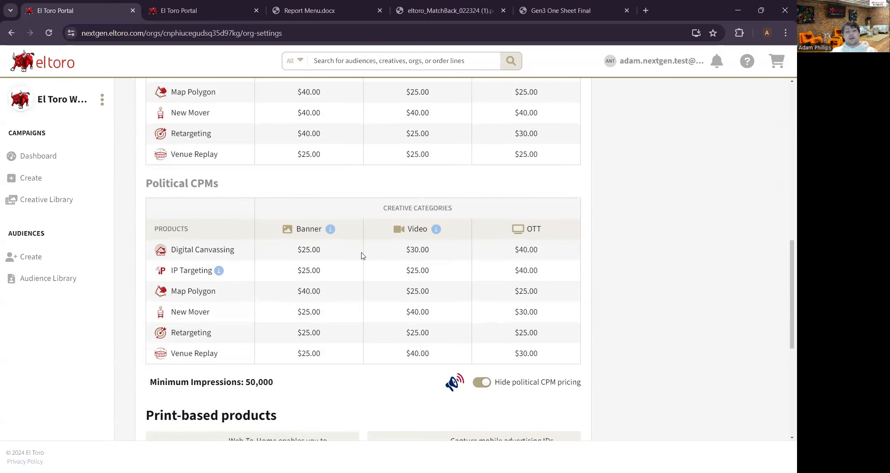
{"action": "left_click", "coordinate": [483, 382]}
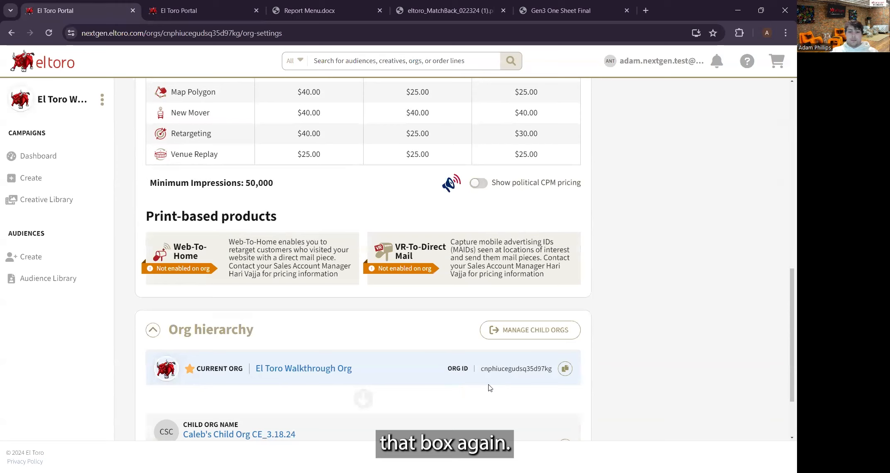
- Review the org hierarchy and open the Child Orgs page from both the hierarchy section and the org's options
{"action": "scroll", "coordinate": [489, 388], "scroll_direction": "down", "scroll_amount": 3}
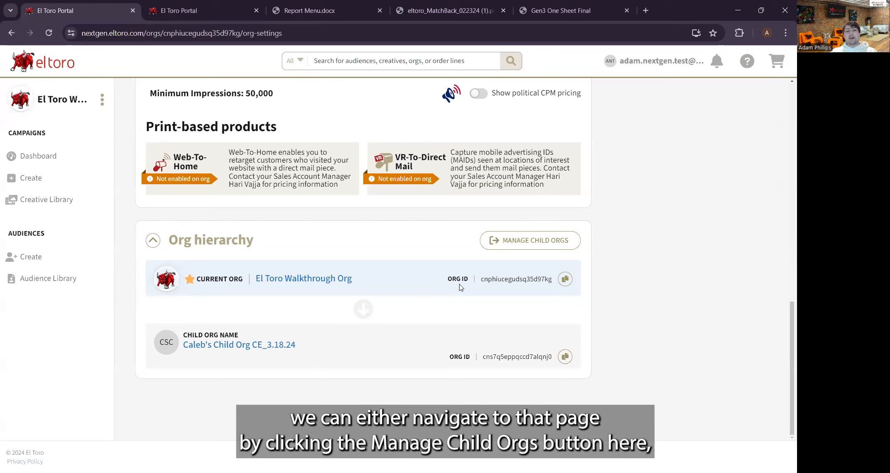
{"action": "left_click", "coordinate": [510, 242]}
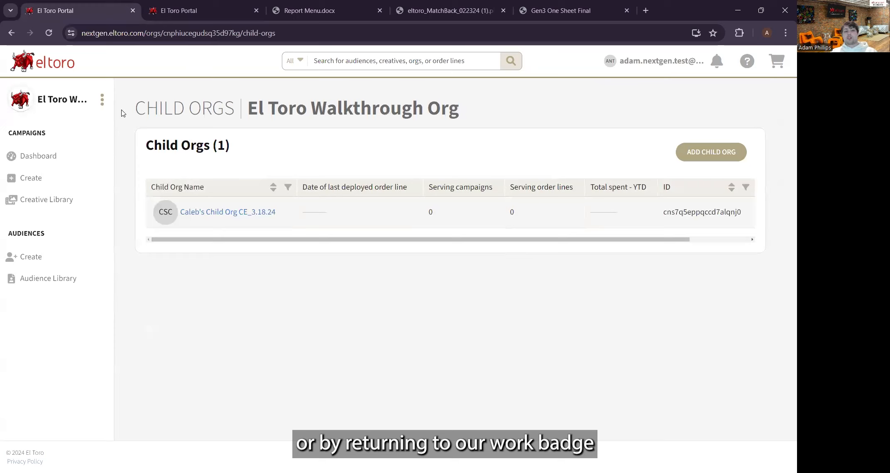
{"action": "left_click", "coordinate": [85, 103]}
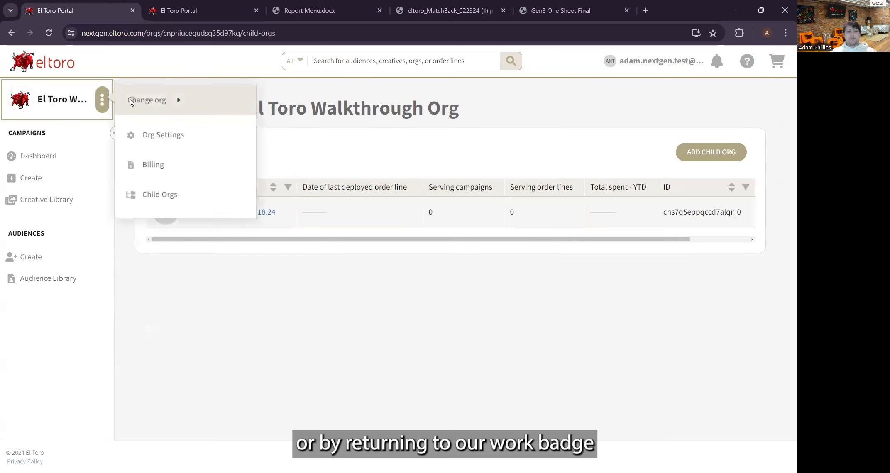
{"action": "left_click", "coordinate": [168, 196]}
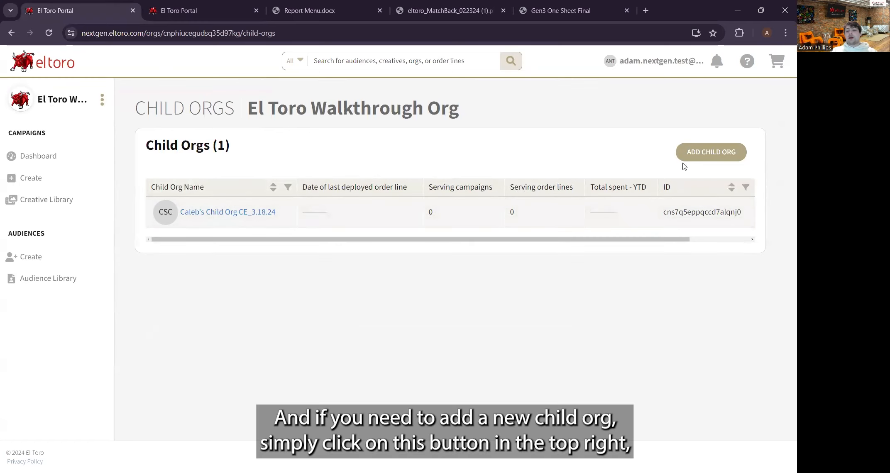
- Start adding a child org named Test and view the manual operations contact fields, restoring the contact to match the parent org
{"action": "left_click", "coordinate": [727, 159]}
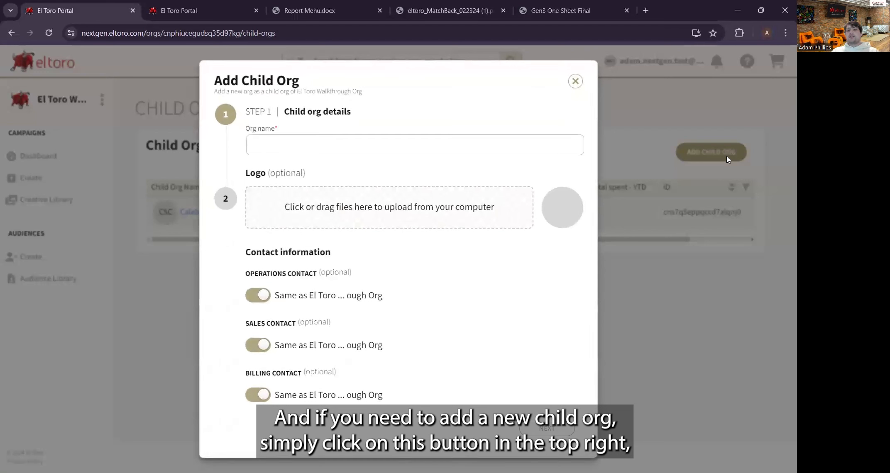
{"action": "left_click", "coordinate": [476, 144]}
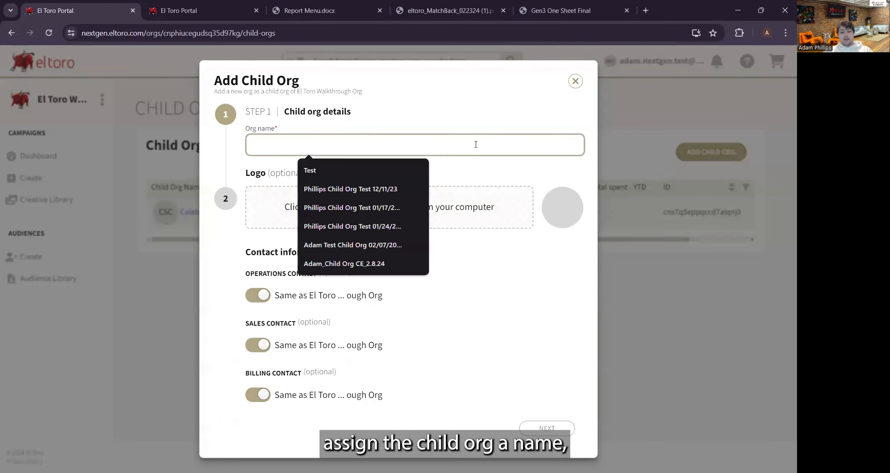
{"action": "type", "text": "Test"}
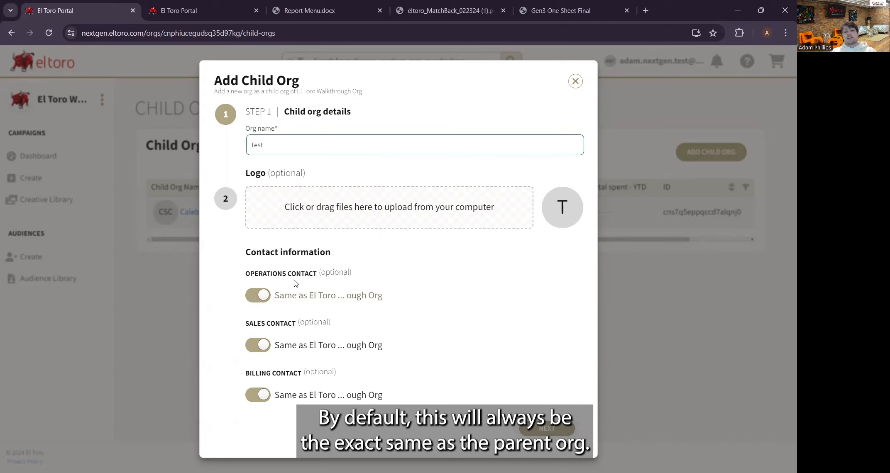
{"action": "left_click", "coordinate": [272, 292]}
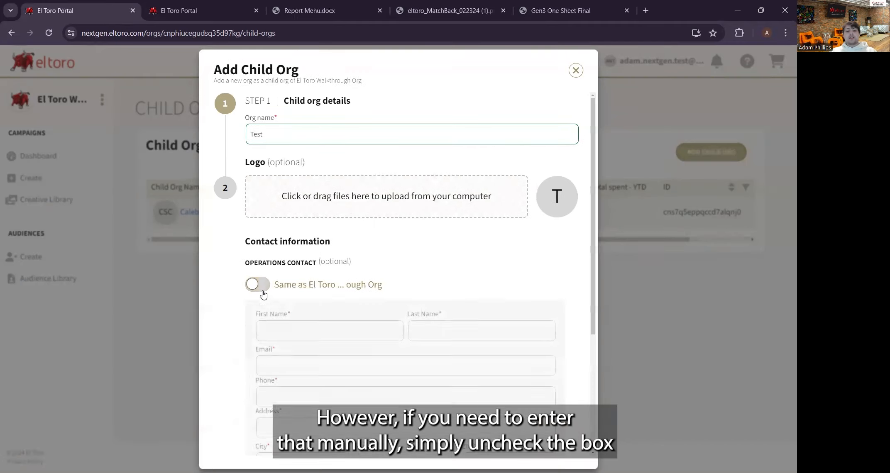
{"action": "scroll", "coordinate": [261, 293], "scroll_direction": "down", "scroll_amount": 3}
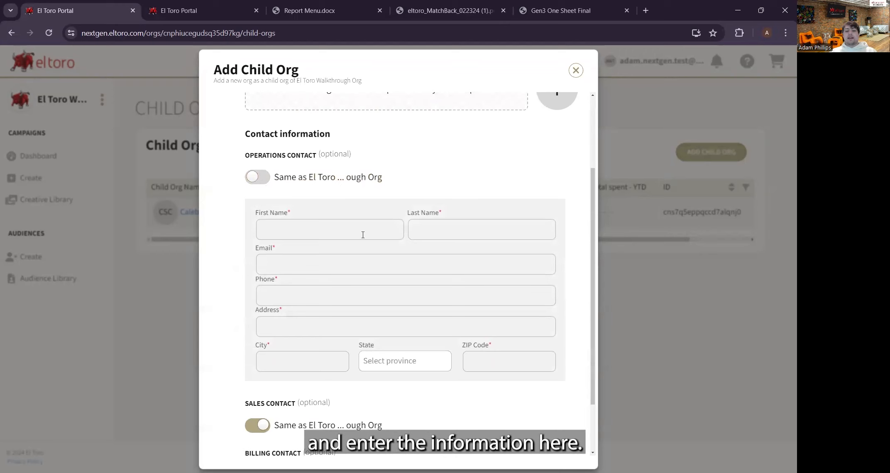
{"action": "left_click", "coordinate": [257, 176]}
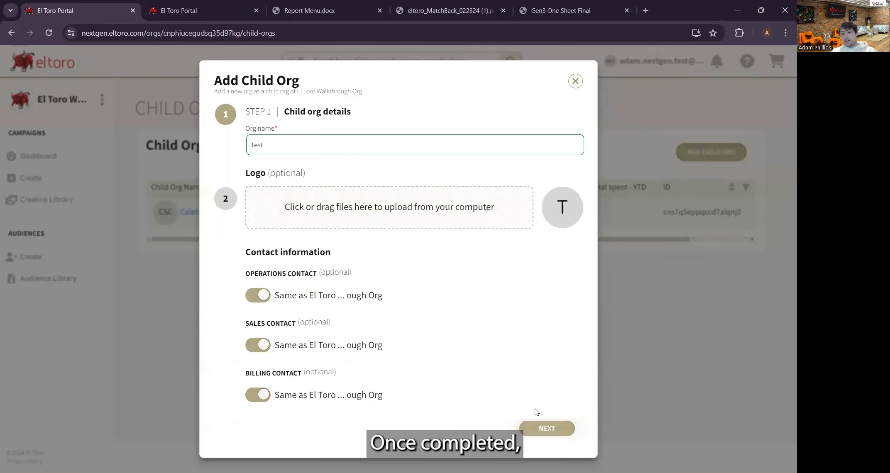
- Continue to the child org's price structure, choose the overall CPM increase, and try to edit its percentage
{"action": "left_click", "coordinate": [542, 425]}
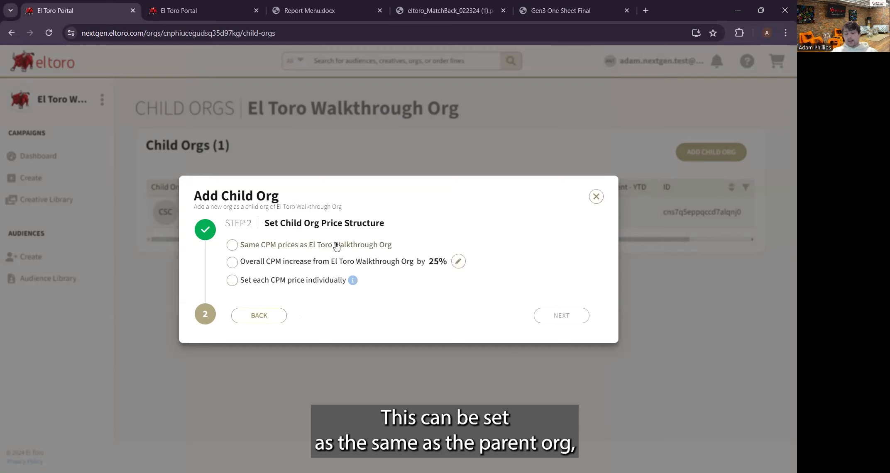
{"action": "left_click", "coordinate": [328, 264]}
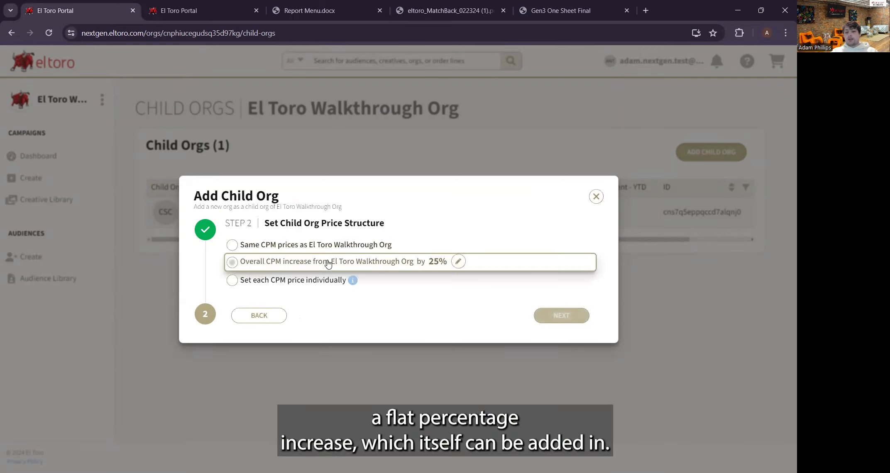
{"action": "left_click", "coordinate": [458, 261]}
{"action": "left_click", "coordinate": [451, 261]}
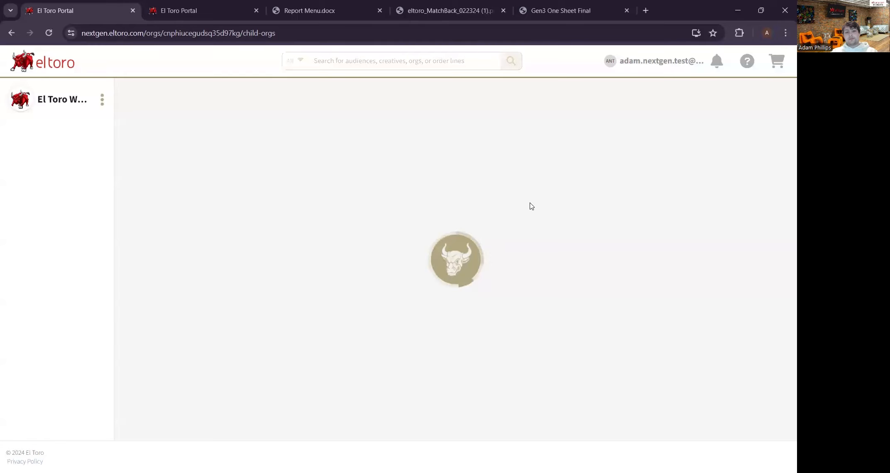
- Restart the child org form with the name Test, view the individually set CPM prices, and close the form without adding the org
{"action": "left_click", "coordinate": [698, 160]}
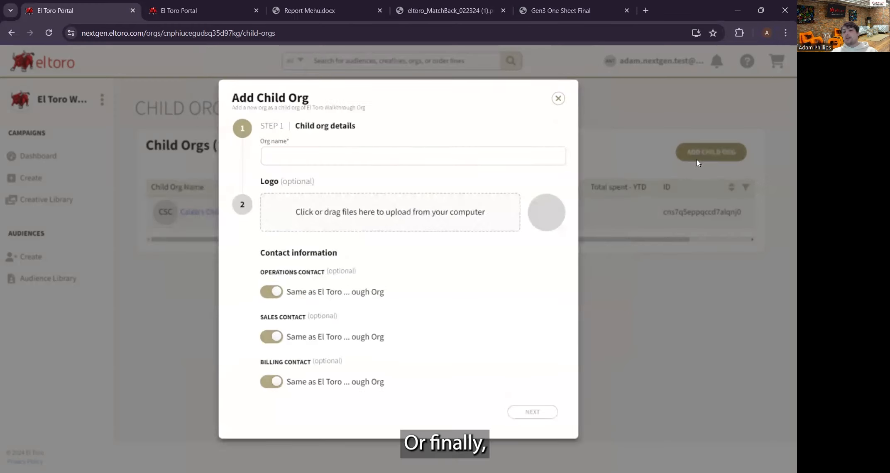
{"action": "left_click", "coordinate": [324, 140]}
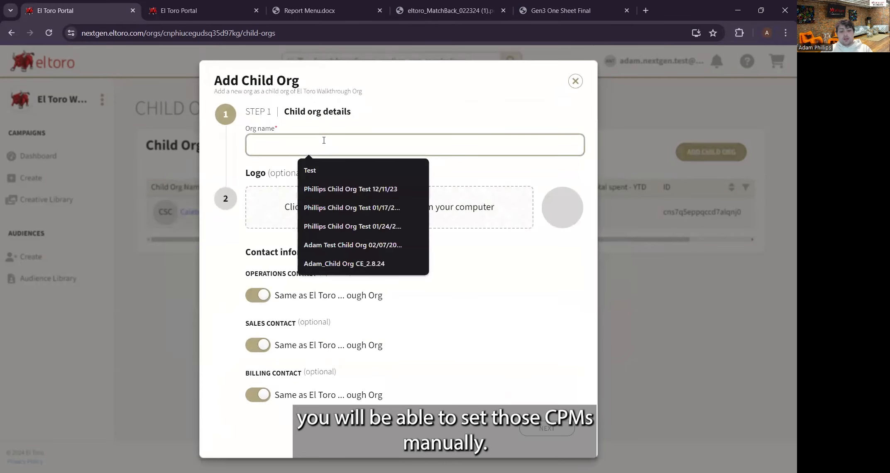
{"action": "type", "text": "Test"}
{"action": "left_click", "coordinate": [320, 168]}
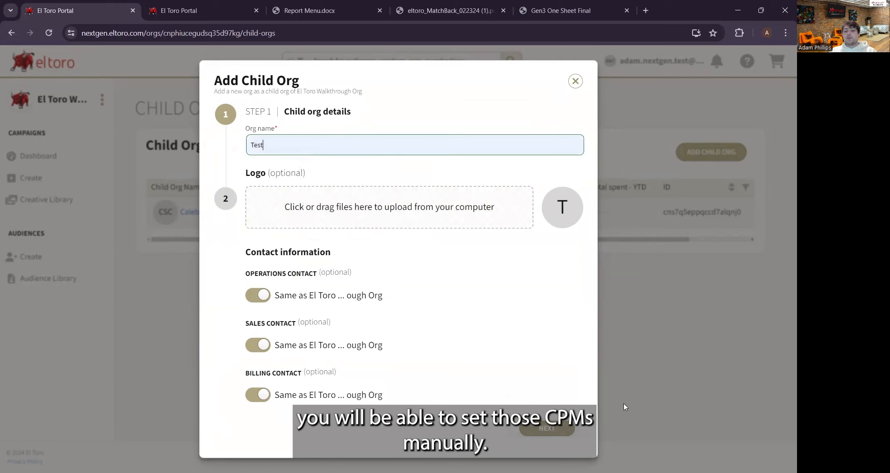
{"action": "left_click", "coordinate": [569, 431]}
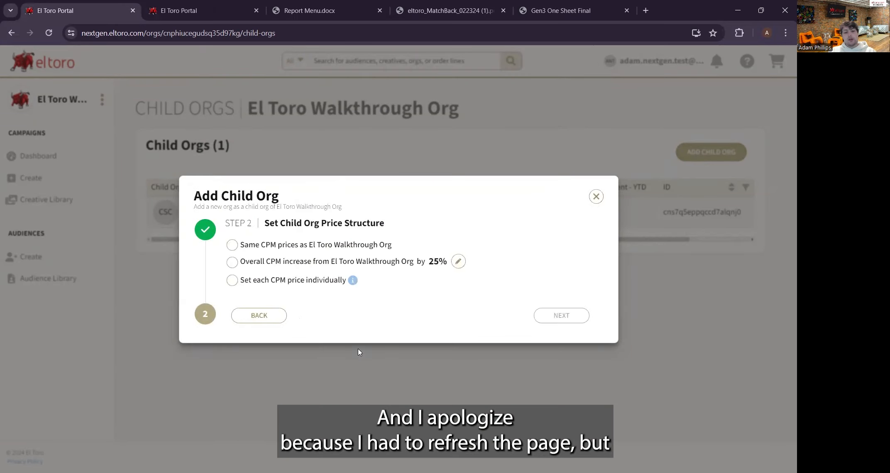
{"action": "left_click", "coordinate": [266, 280]}
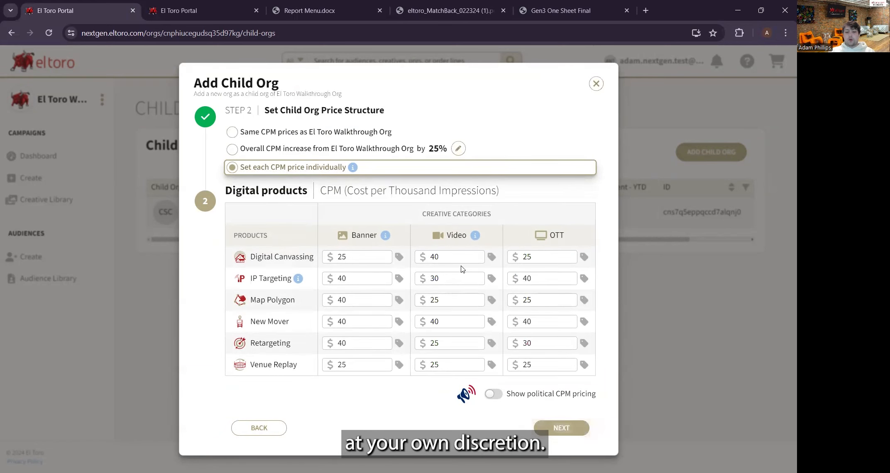
{"action": "left_click", "coordinate": [597, 84]}
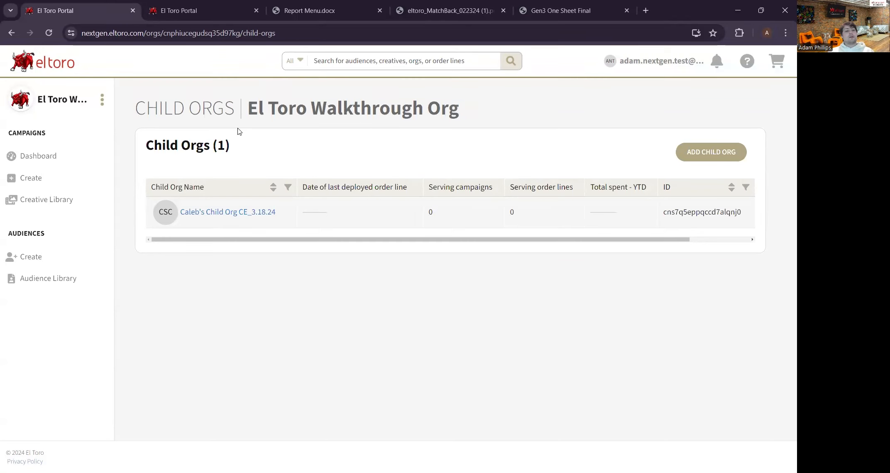
- Open the org's Billing page and review its invoices, billing details and credit card sections
{"action": "left_click", "coordinate": [103, 104]}
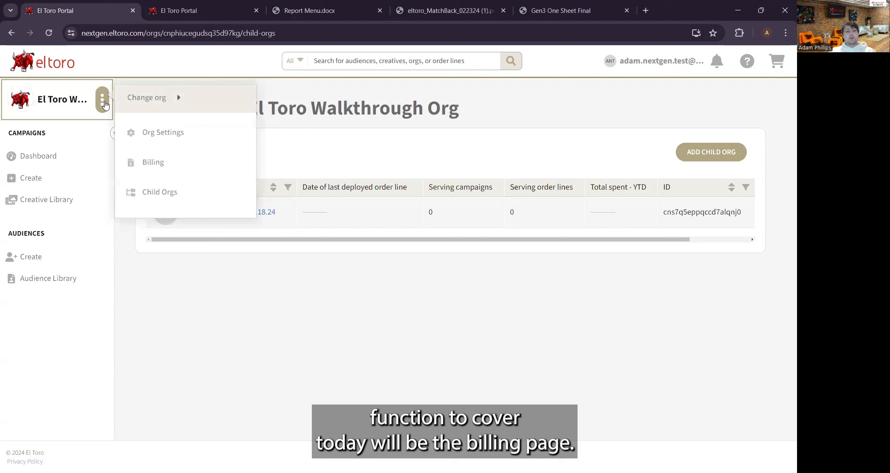
{"action": "left_click", "coordinate": [165, 165]}
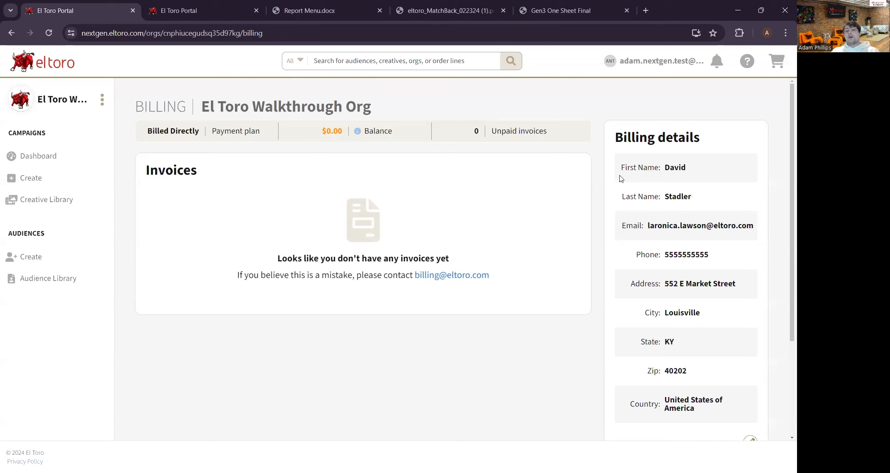
{"action": "scroll", "coordinate": [656, 178], "scroll_direction": "down", "scroll_amount": 1}
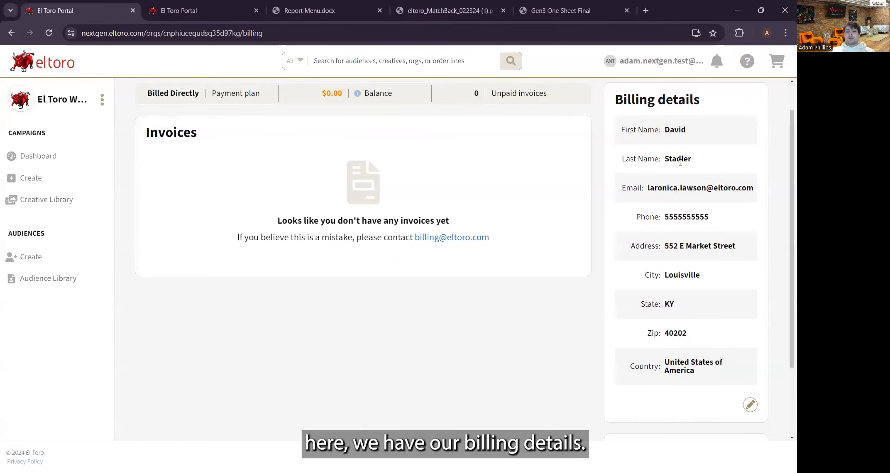
{"action": "scroll", "coordinate": [680, 163], "scroll_direction": "down", "scroll_amount": 2}
{"action": "scroll", "coordinate": [681, 163], "scroll_direction": "down", "scroll_amount": 1}
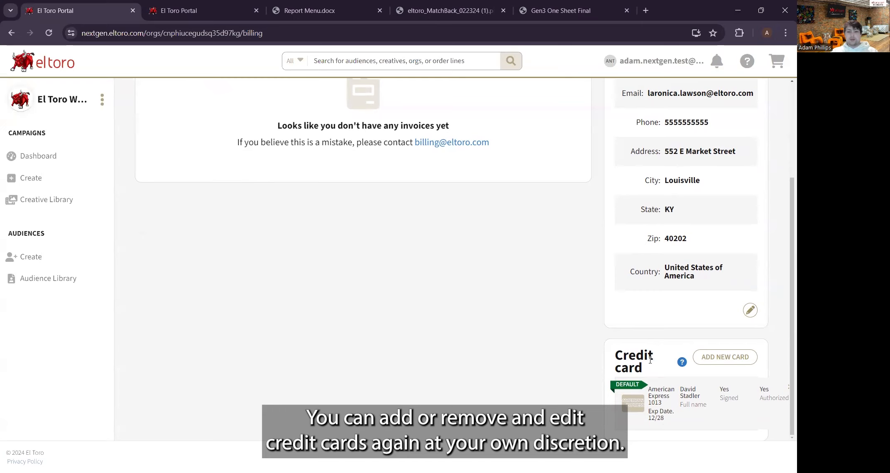
{"action": "scroll", "coordinate": [475, 261], "scroll_direction": "up", "scroll_amount": 2}
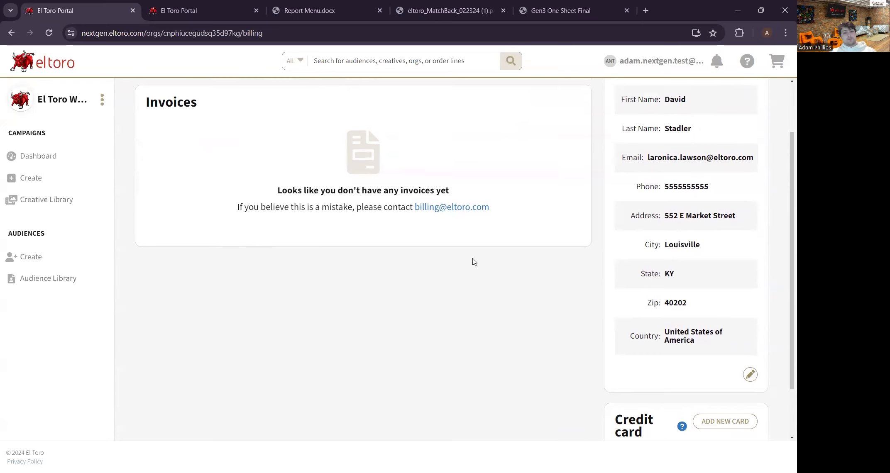
{"action": "scroll", "coordinate": [472, 260], "scroll_direction": "up", "scroll_amount": 2}
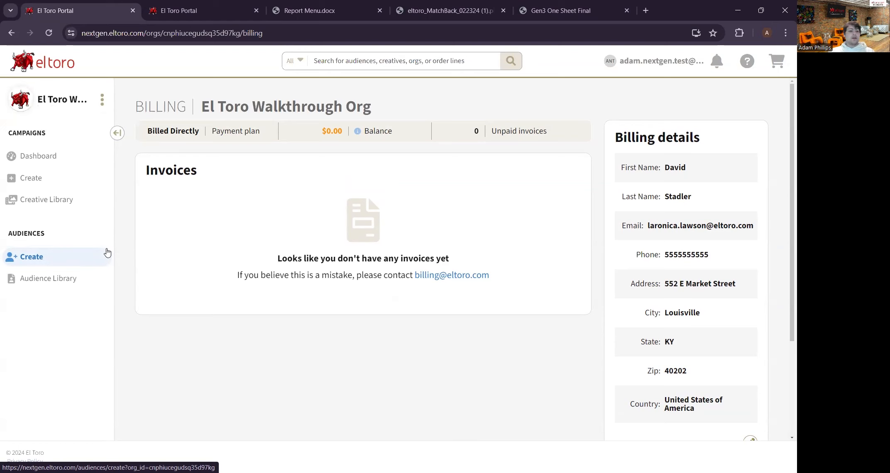
- Start creating an IP Targeting audience and set its list type to B2C, targeting the audience at their residences
{"action": "left_click", "coordinate": [80, 258]}
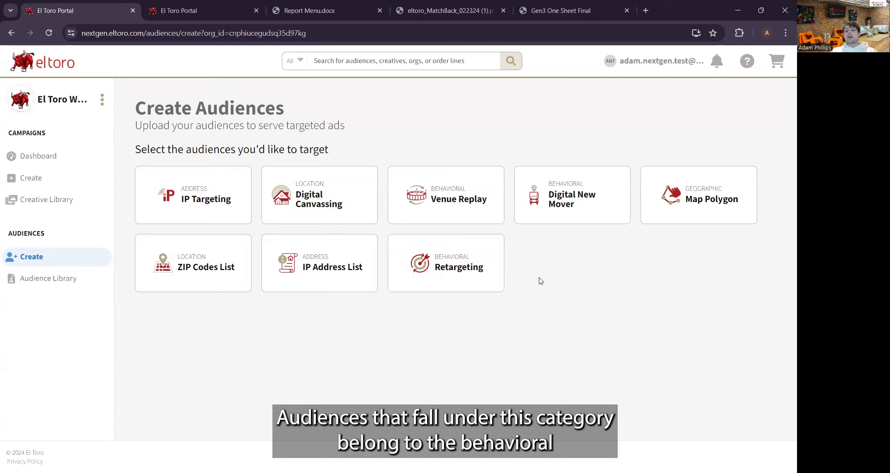
{"action": "mouse_move", "coordinate": [436, 174]}
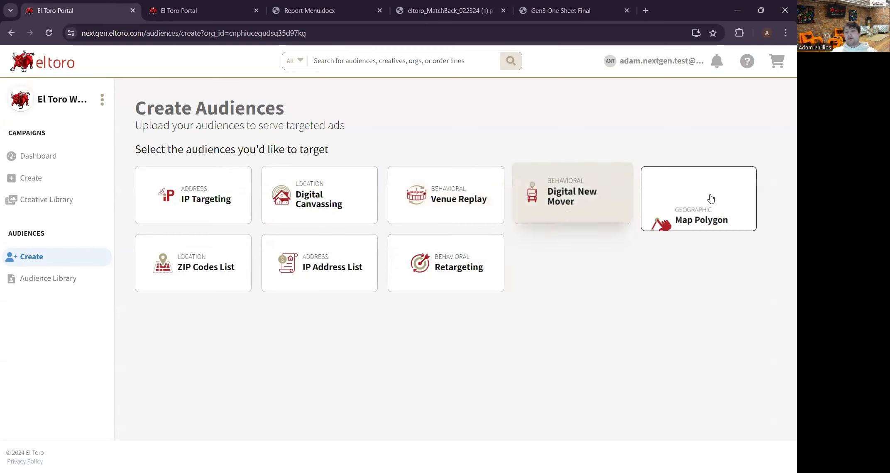
{"action": "mouse_move", "coordinate": [708, 189]}
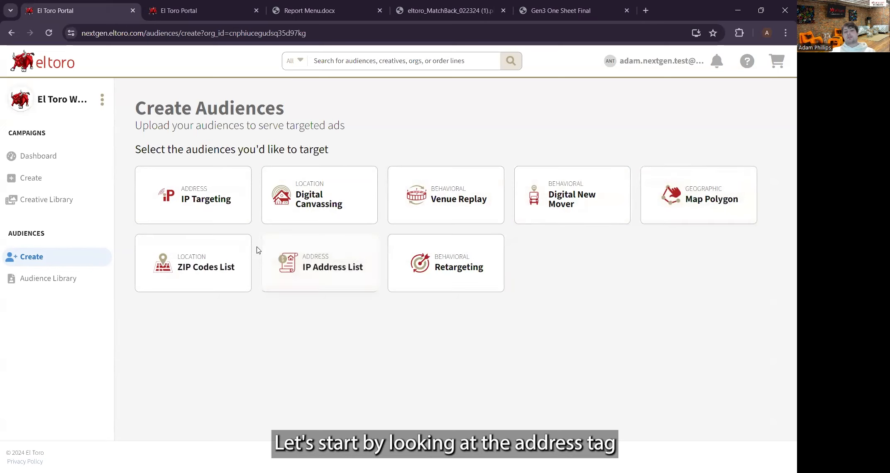
{"action": "left_click", "coordinate": [211, 211]}
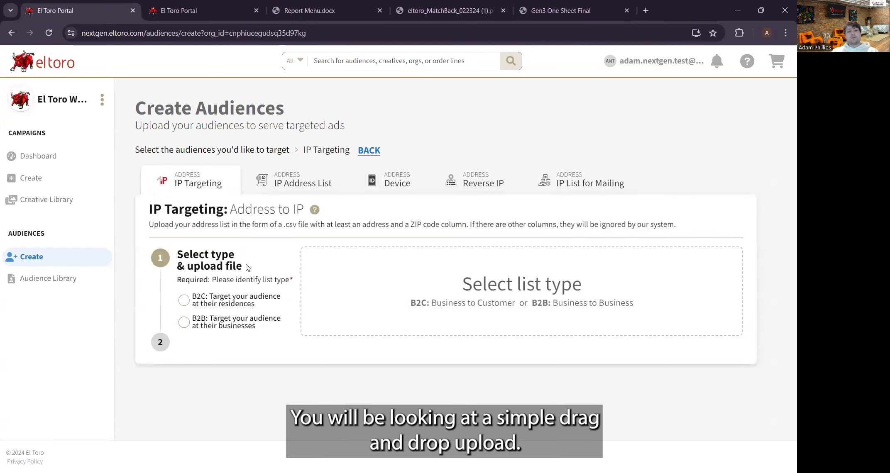
{"action": "left_click", "coordinate": [196, 300]}
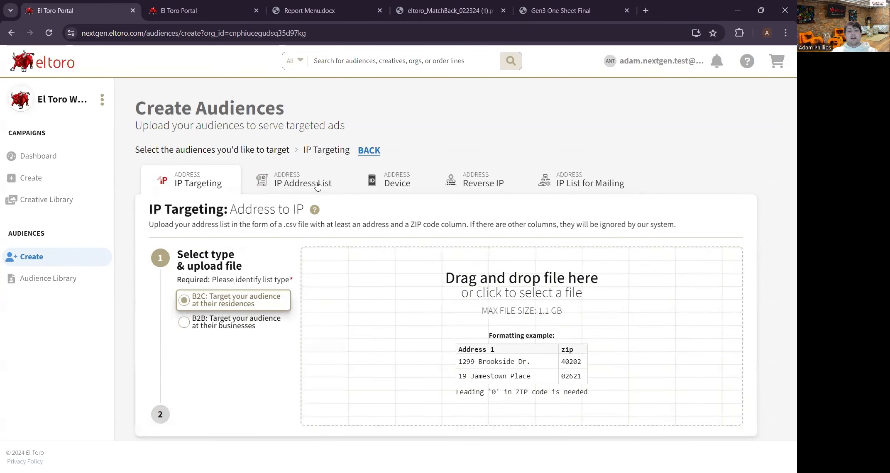
- View the upload forms for the IP Address List and Device ID list audiences, and return to the audience type selection
{"action": "left_click", "coordinate": [318, 186]}
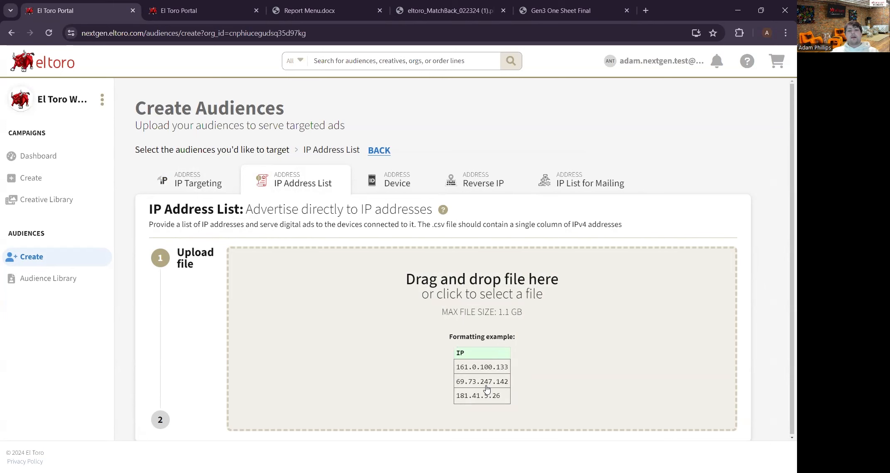
{"action": "left_click", "coordinate": [391, 189]}
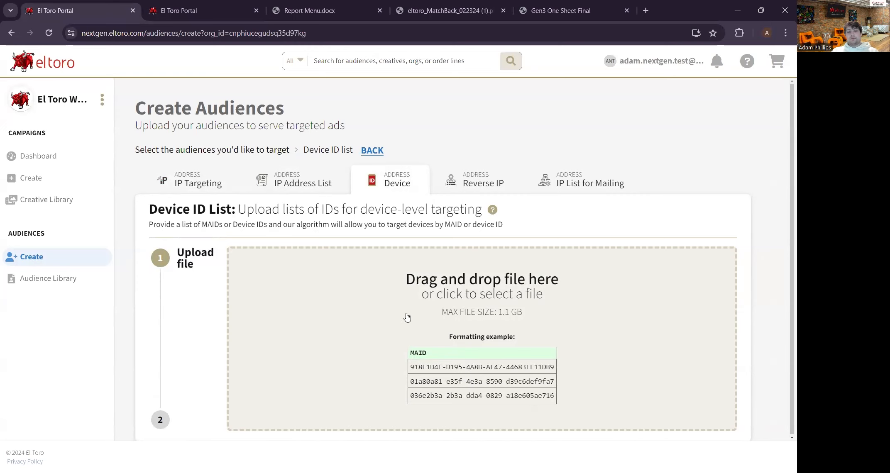
{"action": "left_click", "coordinate": [372, 157]}
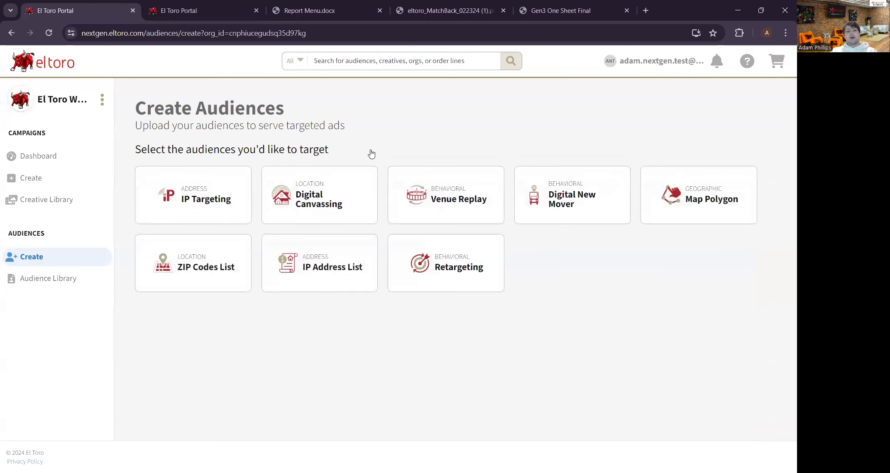
- View the Digital Canvassing and ZIP Codes List upload forms, and return to the audience type selection
{"action": "left_click", "coordinate": [325, 206]}
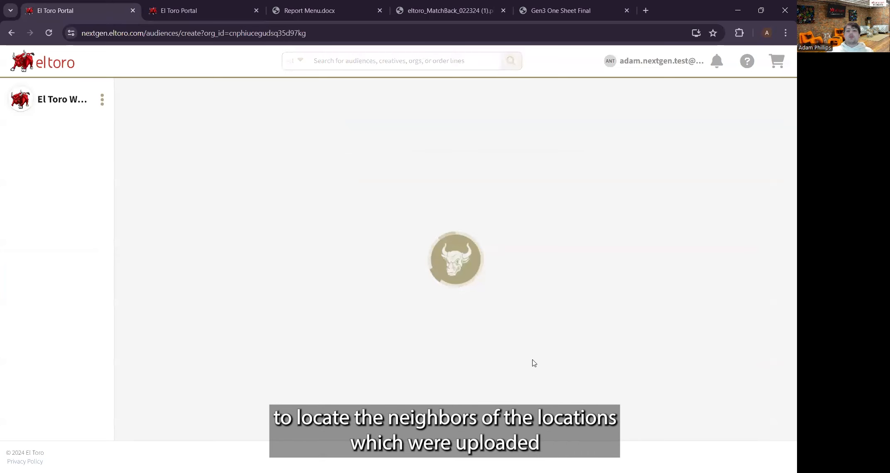
{"action": "left_click", "coordinate": [275, 181]}
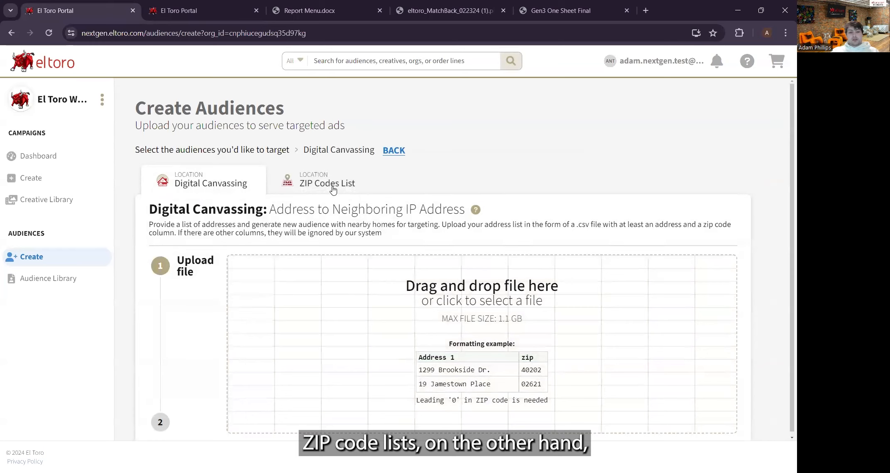
{"action": "left_click", "coordinate": [332, 187]}
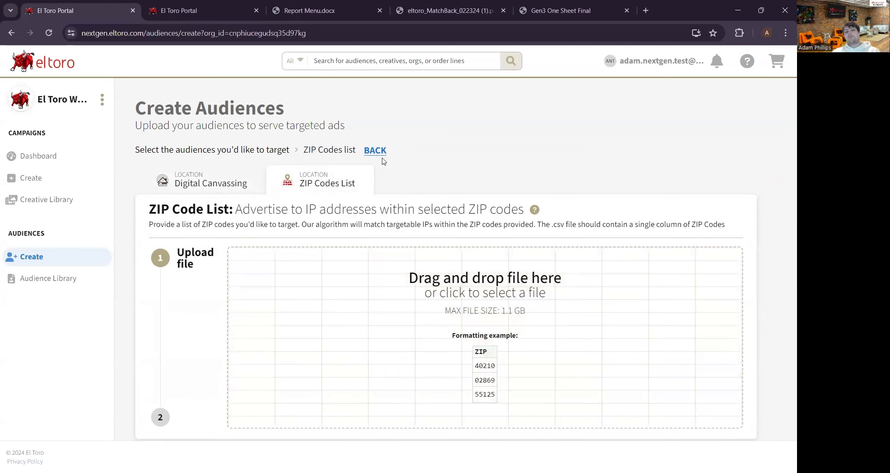
{"action": "left_click", "coordinate": [380, 154]}
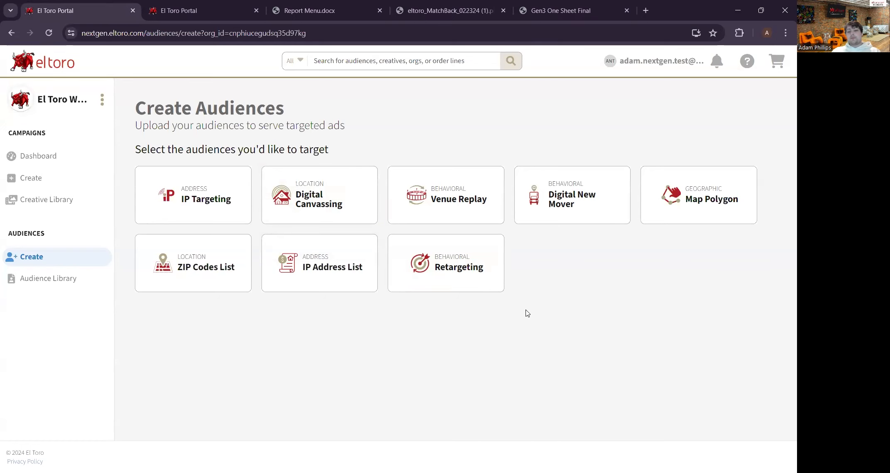
- Start a Map Polygon audience and locate the Galt House Hotel in Louisville on its map
{"action": "left_click", "coordinate": [659, 195]}
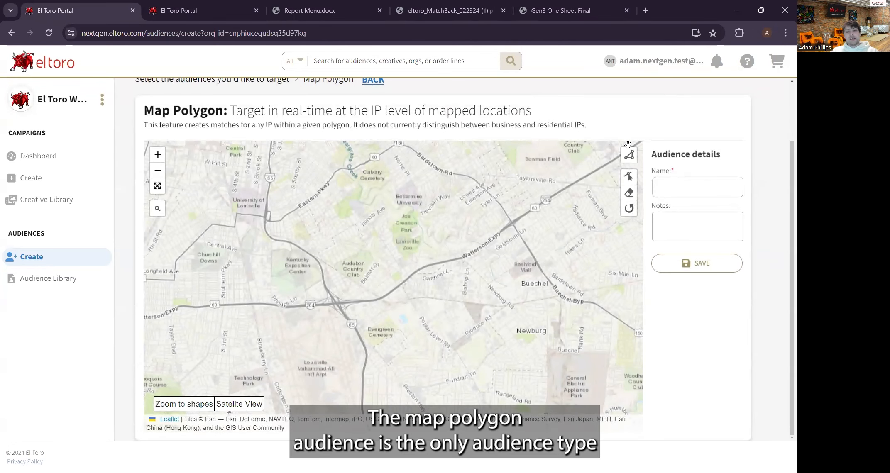
{"action": "scroll", "coordinate": [628, 146], "scroll_direction": "up", "scroll_amount": 3}
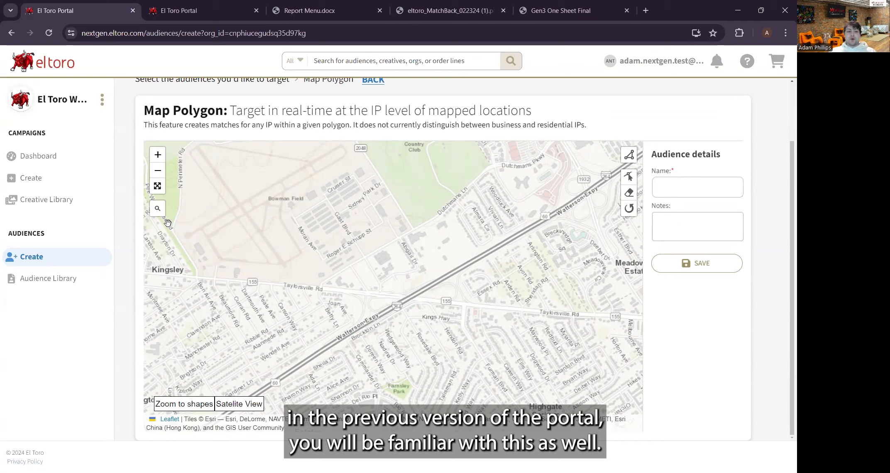
{"action": "left_click", "coordinate": [157, 209]}
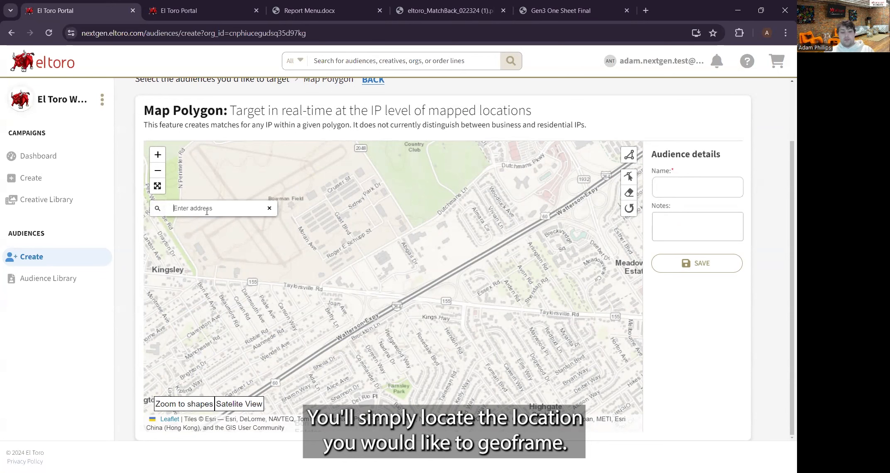
{"action": "type", "text": "Galt"}
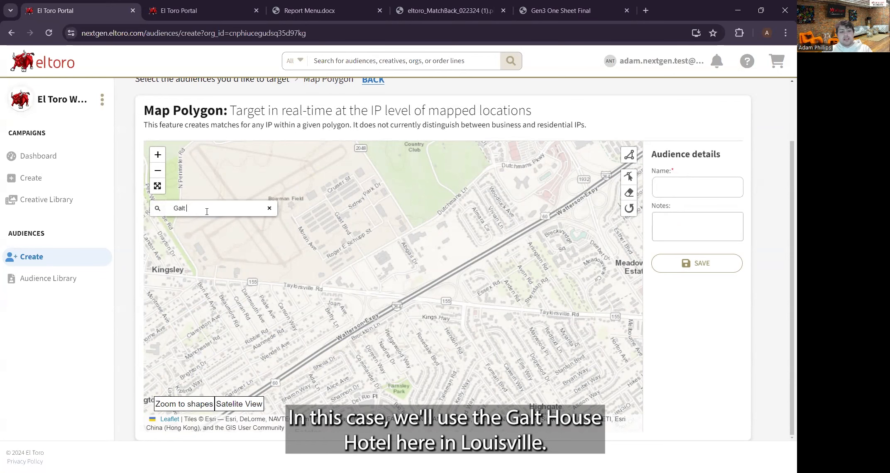
{"action": "type", "text": "se Hotel"}
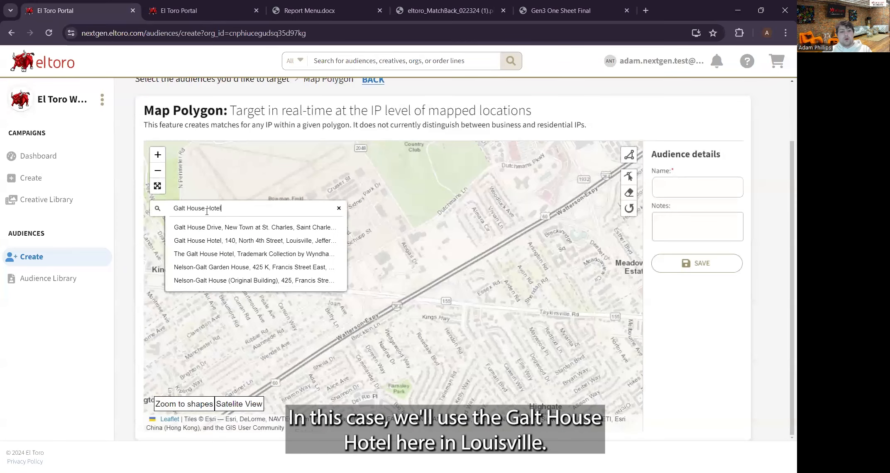
{"action": "left_click", "coordinate": [209, 224]}
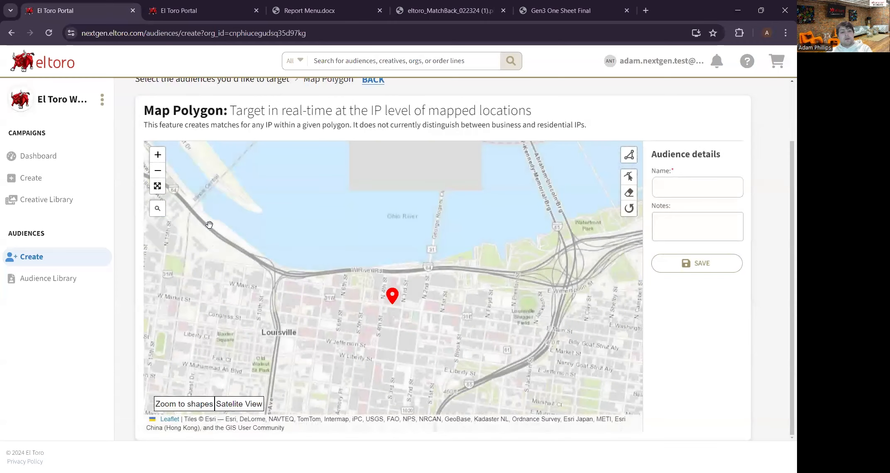
{"action": "mouse_move", "coordinate": [392, 298]}
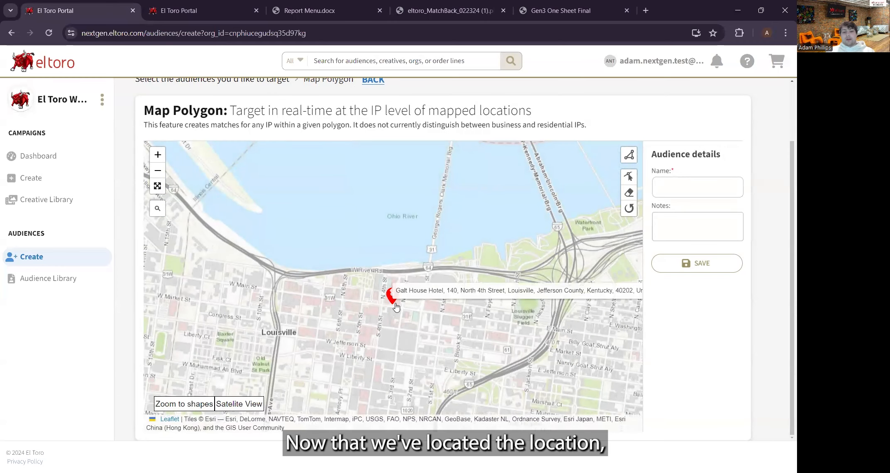
{"action": "scroll", "coordinate": [392, 298], "scroll_direction": "up", "scroll_amount": 5}
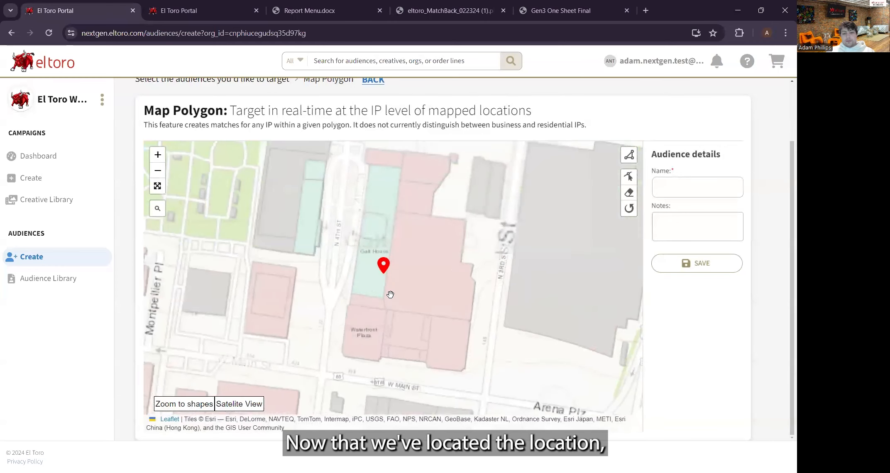
- Draw a closed polygon of about 0.008 square miles around the Galt House building outline, between N 4th St and N 3rd St
{"action": "left_click", "coordinate": [629, 155]}
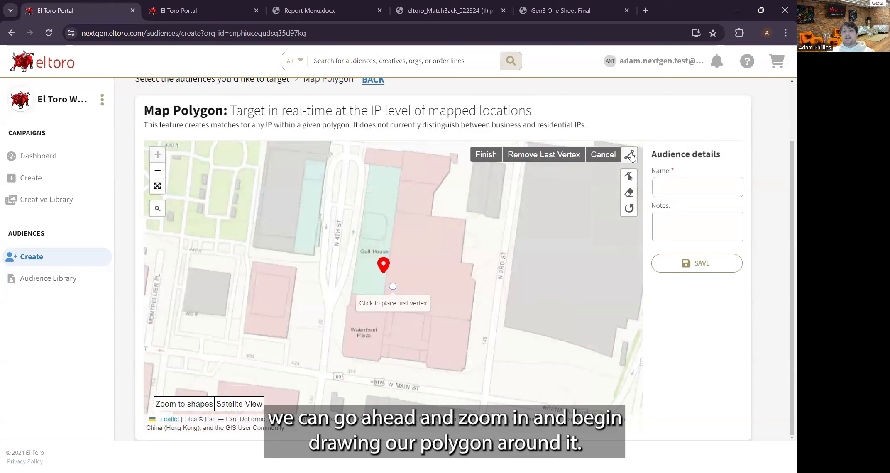
{"action": "left_click", "coordinate": [363, 149]}
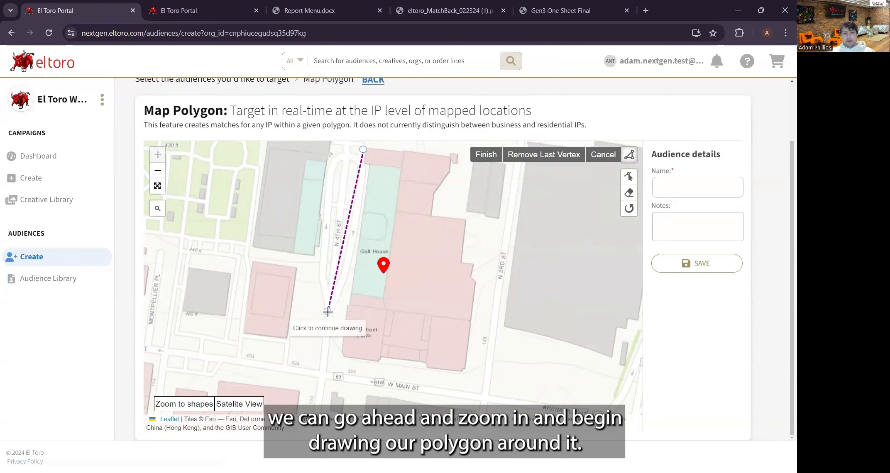
{"action": "left_click", "coordinate": [338, 361]}
{"action": "left_click", "coordinate": [471, 376]}
{"action": "left_click", "coordinate": [481, 281]}
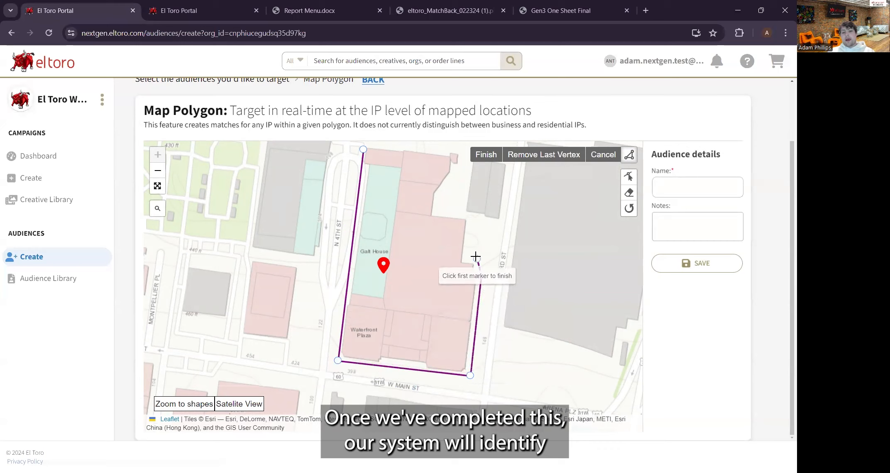
{"action": "left_click", "coordinate": [471, 212]}
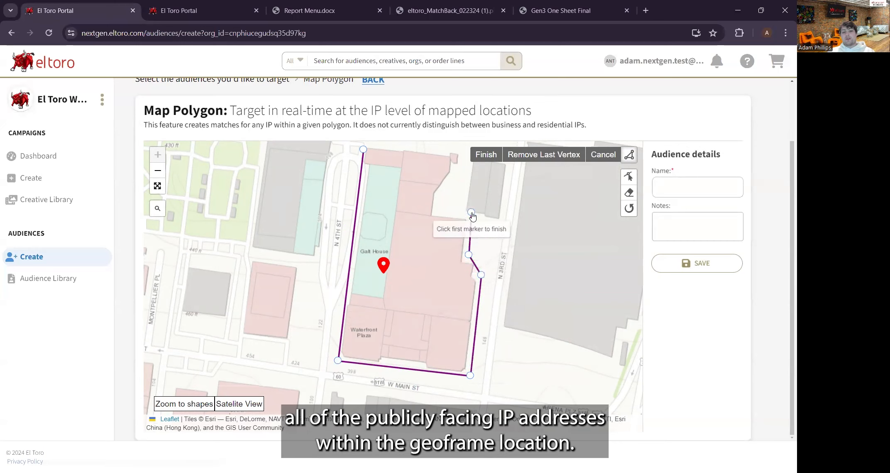
{"action": "left_click", "coordinate": [439, 210]}
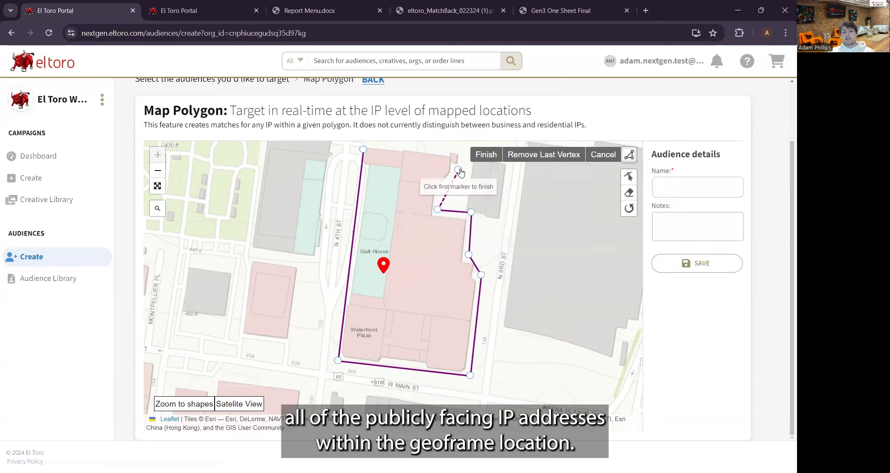
{"action": "left_click", "coordinate": [464, 156]}
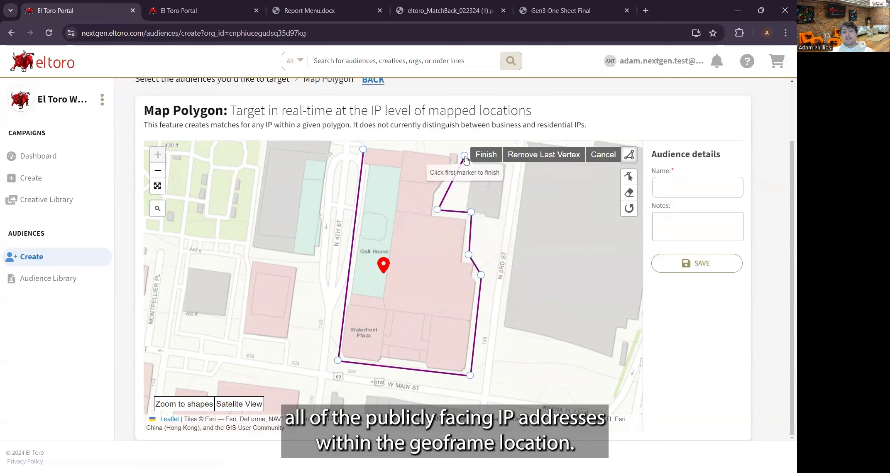
{"action": "left_click", "coordinate": [364, 149]}
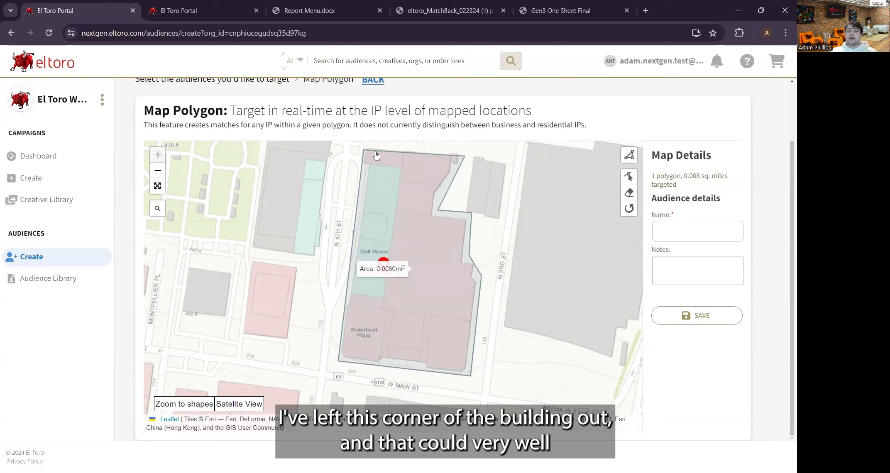
- Move the polygon's northwest corner slightly north and rotate the whole polygon slightly counterclockwise
{"action": "left_click", "coordinate": [631, 179]}
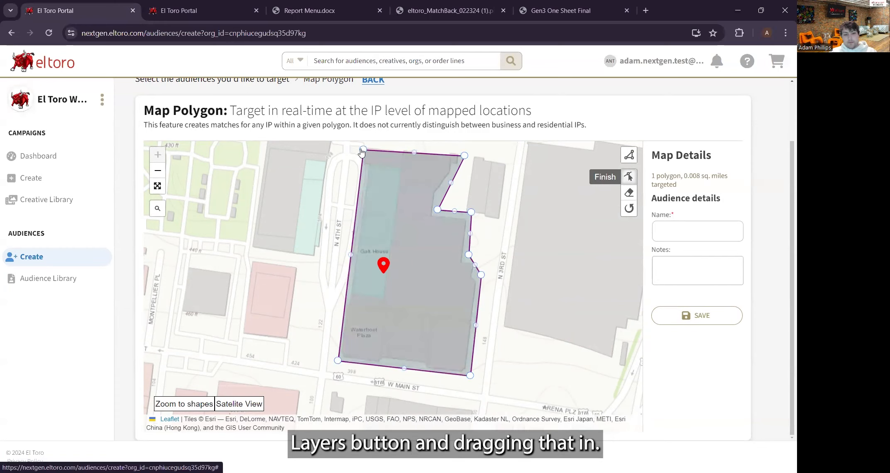
{"action": "left_click_drag", "start_coordinate": [364, 151], "coordinate": [363, 145]}
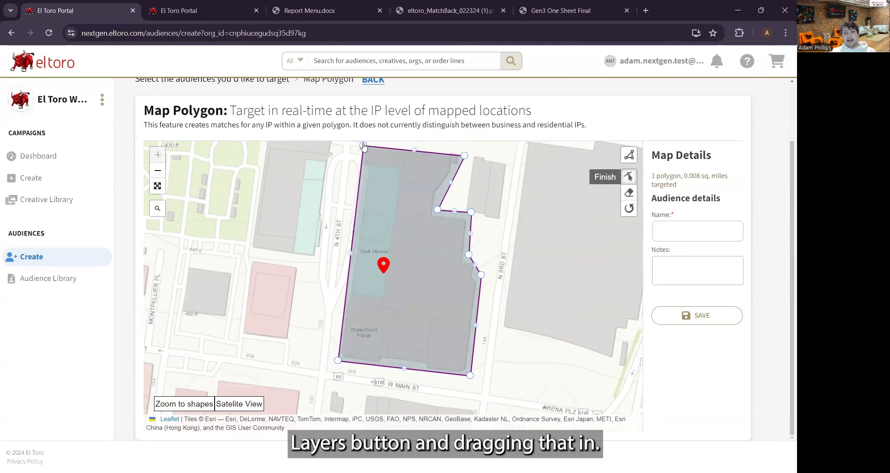
{"action": "left_click", "coordinate": [630, 194]}
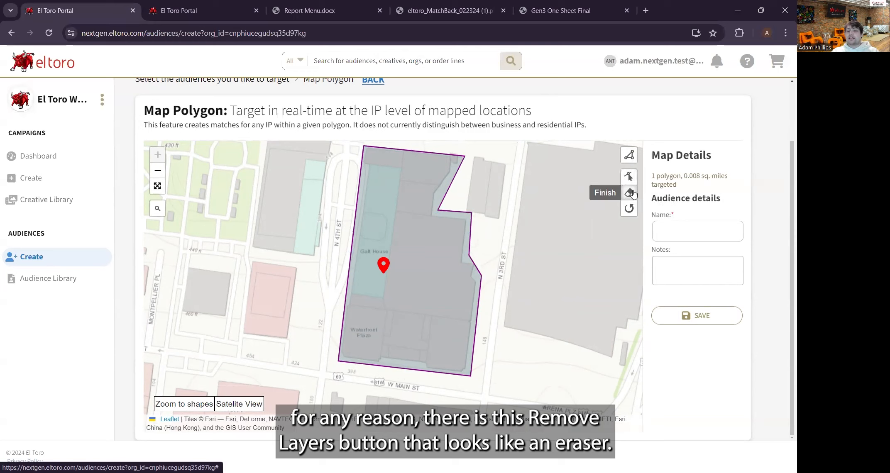
{"action": "left_click", "coordinate": [630, 213]}
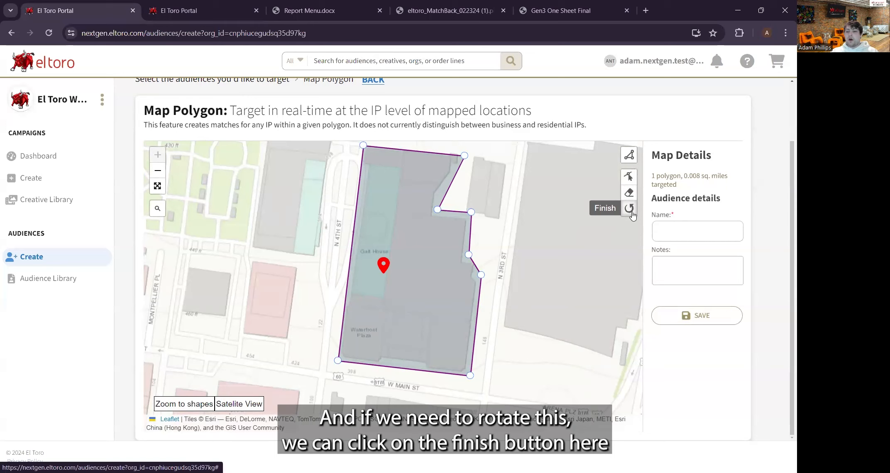
{"action": "mouse_move", "coordinate": [470, 375]}
{"action": "left_mouse_down"}
{"action": "mouse_move", "coordinate": [482, 372]}
{"action": "mouse_move", "coordinate": [475, 380]}
{"action": "left_mouse_up"}
- Check the Map Polygon audience's name and notes fields, and return to the audience type selection without saving
{"action": "left_click", "coordinate": [694, 231]}
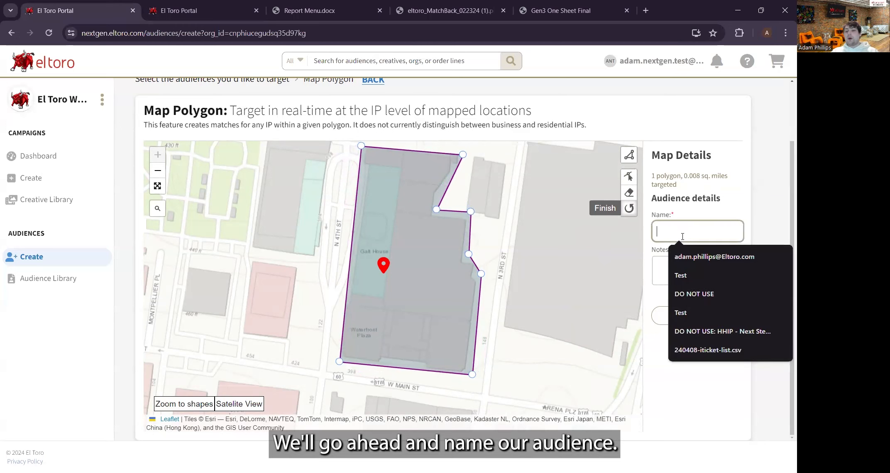
{"action": "left_click", "coordinate": [657, 261]}
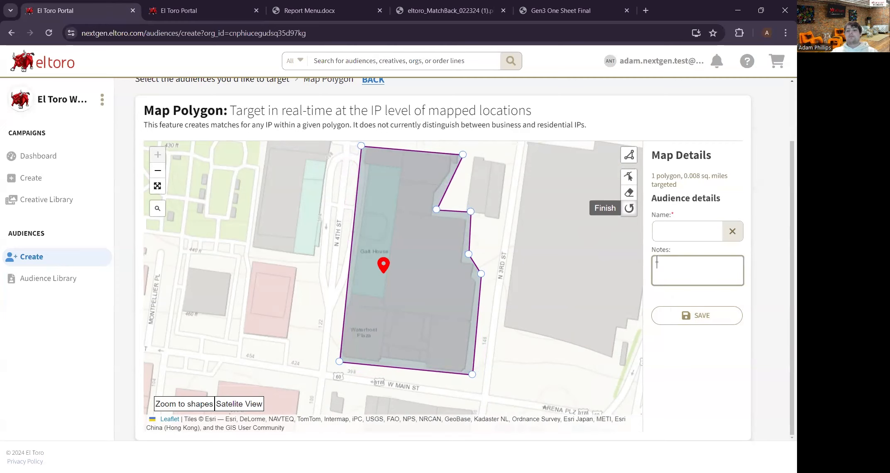
{"action": "scroll", "coordinate": [657, 260], "scroll_direction": "up", "scroll_amount": 1}
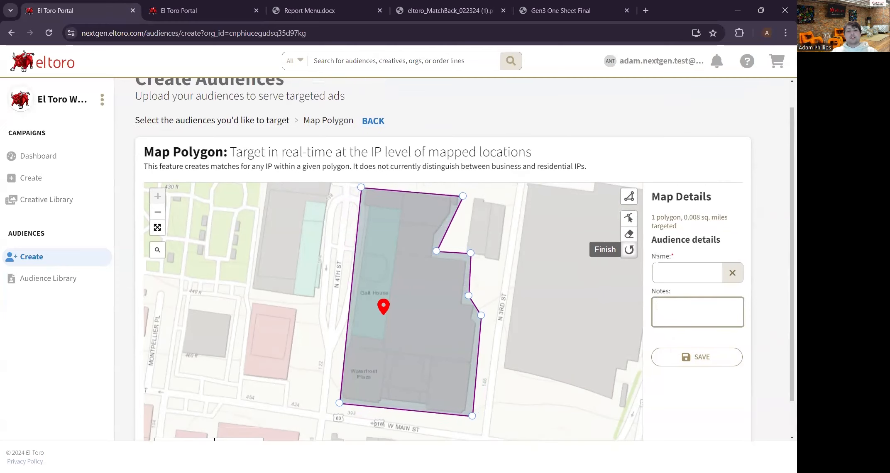
{"action": "left_click", "coordinate": [376, 122]}
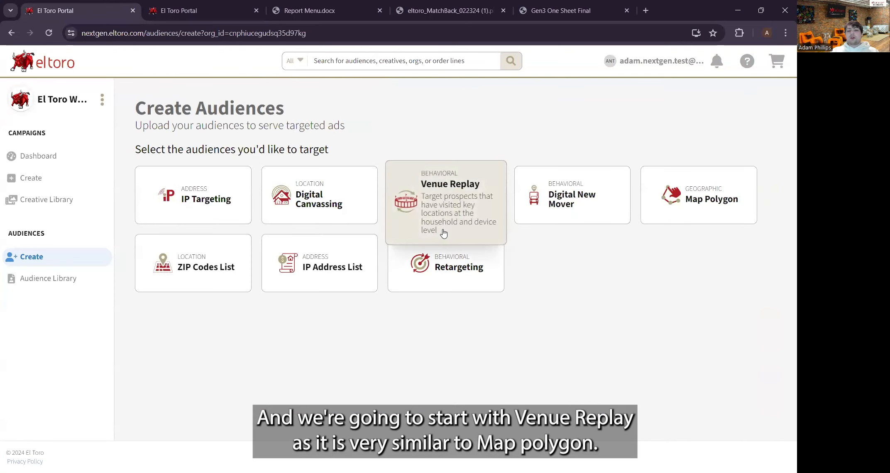
- Start a Venue Replay audience and locate the Galt House Hotel in Louisville on its map
{"action": "left_click", "coordinate": [443, 231]}
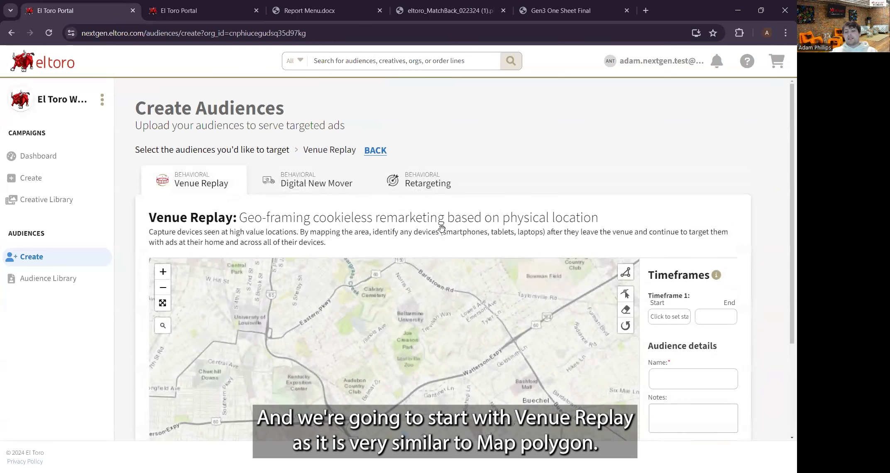
{"action": "scroll", "coordinate": [442, 229], "scroll_direction": "down", "scroll_amount": 3}
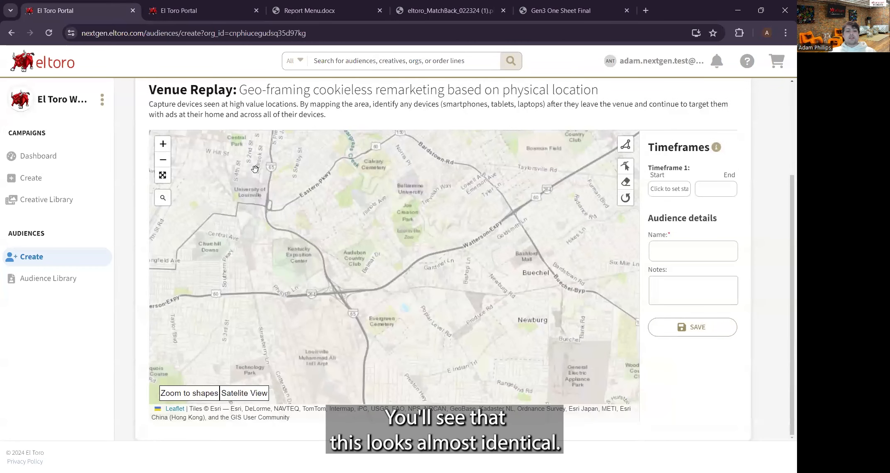
{"action": "left_click", "coordinate": [165, 199]}
{"action": "type", "text": "Gal"}
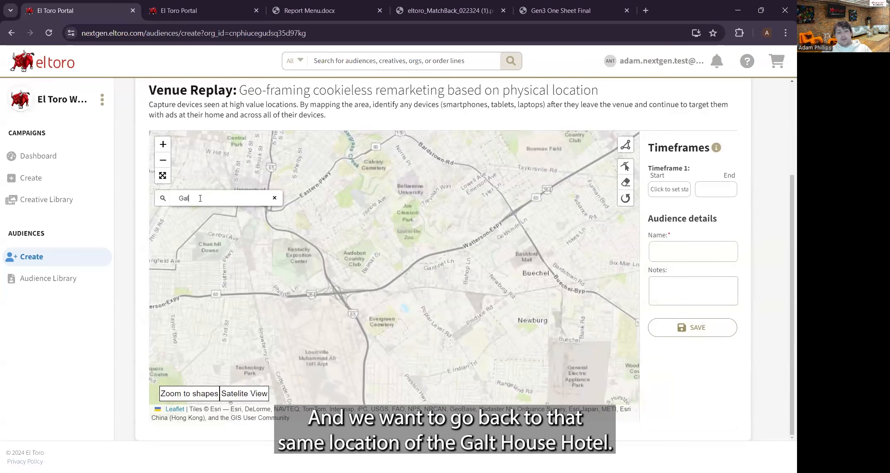
{"action": "type", "text": "t House Hote"}
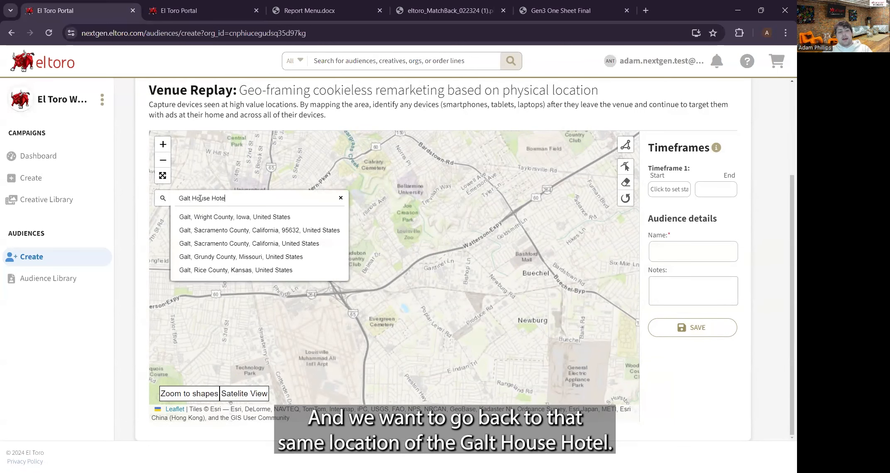
{"action": "type", "text": "l"}
{"action": "left_click", "coordinate": [219, 216]}
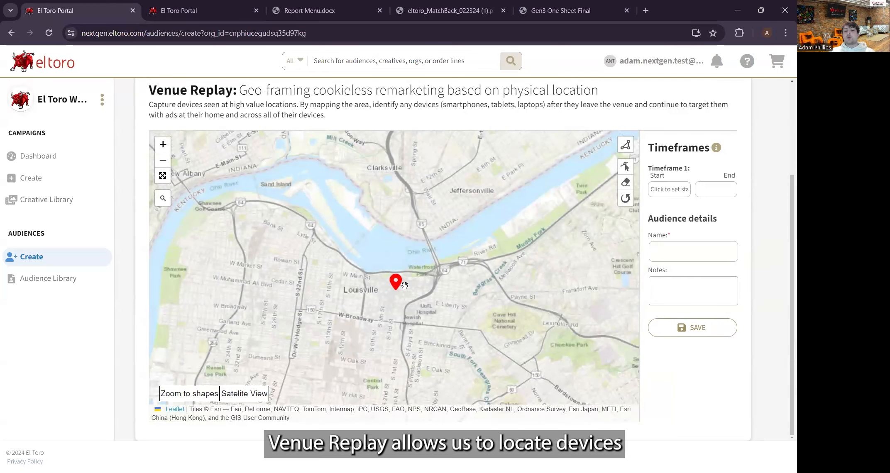
- Draw a closed polygon of about 0.009 square miles around the Galt House building, between N 4th St and N 3rd St
{"action": "scroll", "coordinate": [404, 285], "scroll_direction": "up", "scroll_amount": 5}
{"action": "left_click_drag", "start_coordinate": [328, 206], "coordinate": [393, 236]}
{"action": "scroll", "coordinate": [393, 236], "scroll_direction": "up", "scroll_amount": 1}
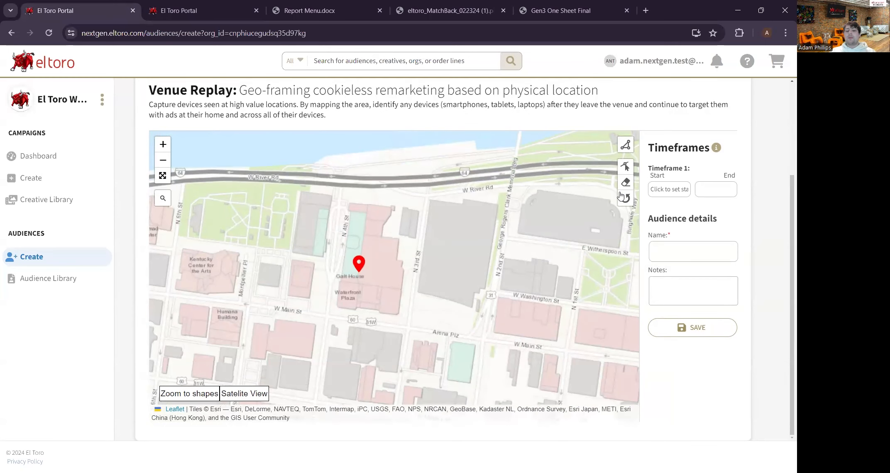
{"action": "left_click", "coordinate": [626, 146]}
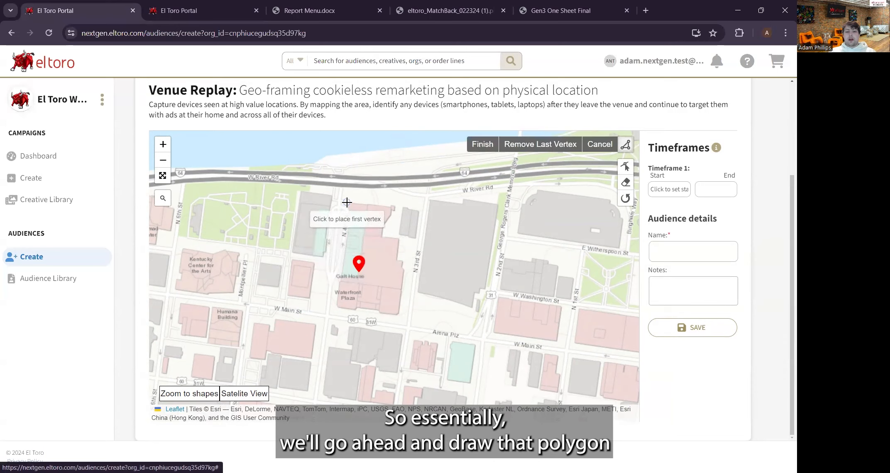
{"action": "left_click", "coordinate": [347, 202]}
{"action": "left_click", "coordinate": [332, 310]}
{"action": "left_click", "coordinate": [404, 317]}
{"action": "left_click", "coordinate": [409, 261]}
{"action": "left_click", "coordinate": [402, 256]}
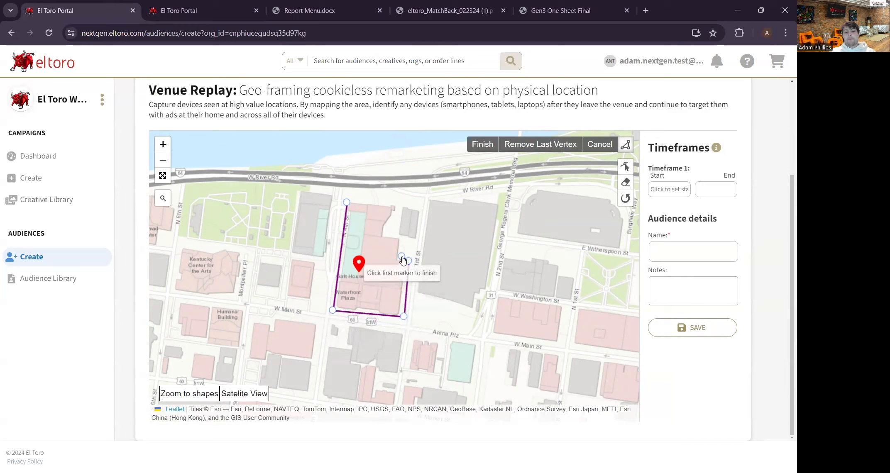
{"action": "left_click", "coordinate": [393, 219]}
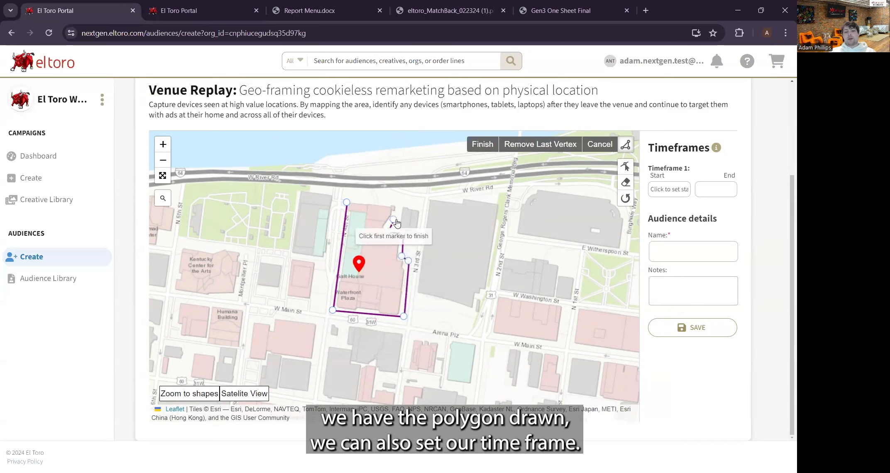
{"action": "left_click", "coordinate": [398, 206]}
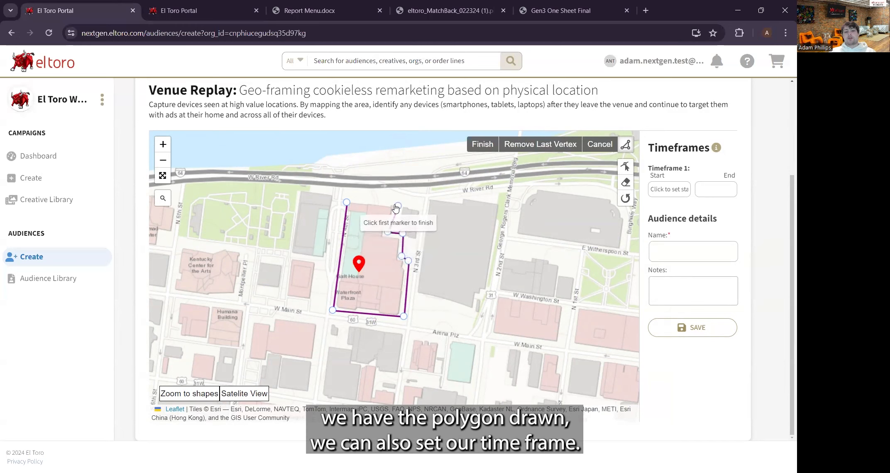
{"action": "left_click", "coordinate": [349, 201]}
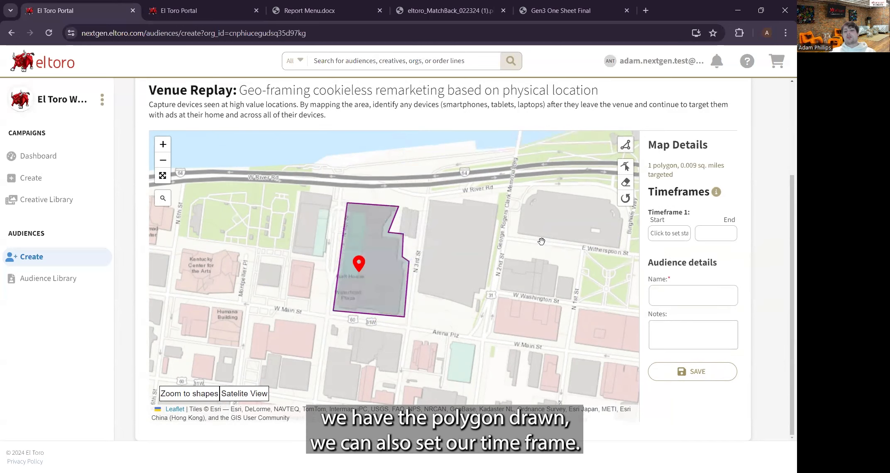
- Set Timeframe 1 of the Venue Replay audience to start on 04/01/2024 and end on 04/05/2024
{"action": "left_click", "coordinate": [675, 239]}
{"action": "type", "text": "04"}
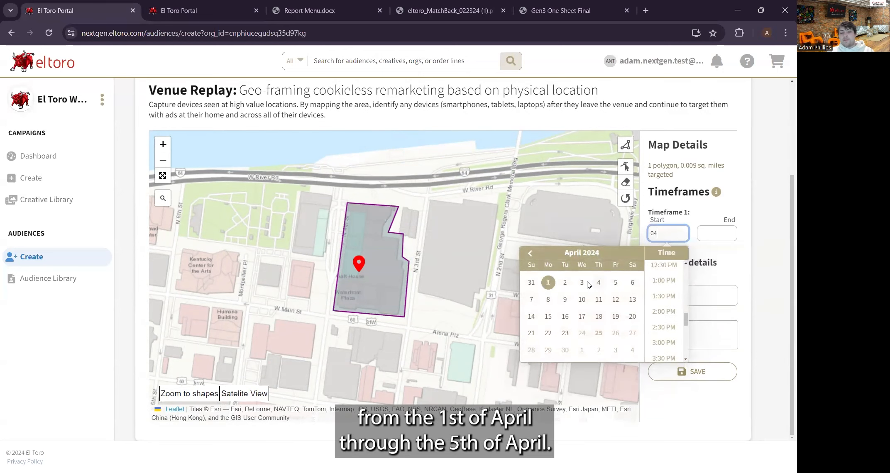
{"action": "left_click", "coordinate": [549, 283]}
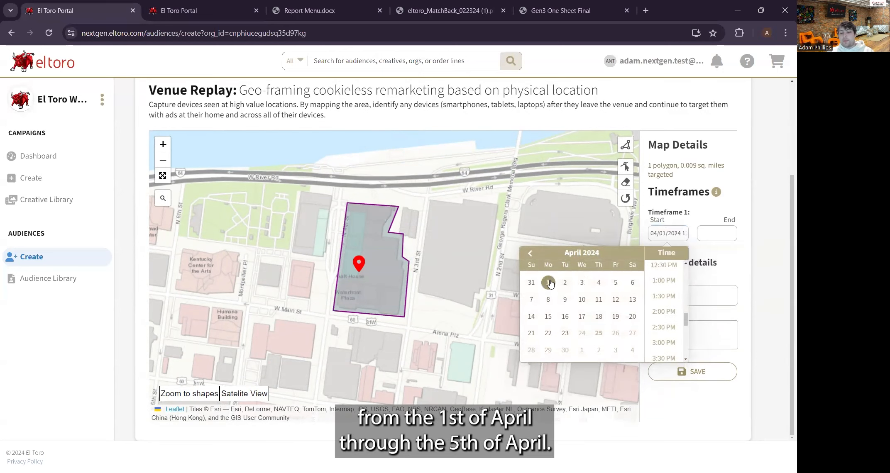
{"action": "left_click", "coordinate": [705, 228]}
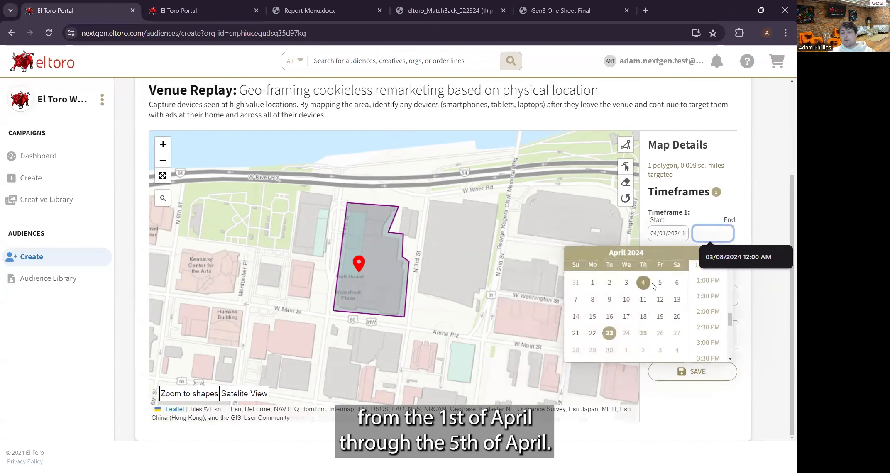
{"action": "left_click", "coordinate": [660, 282]}
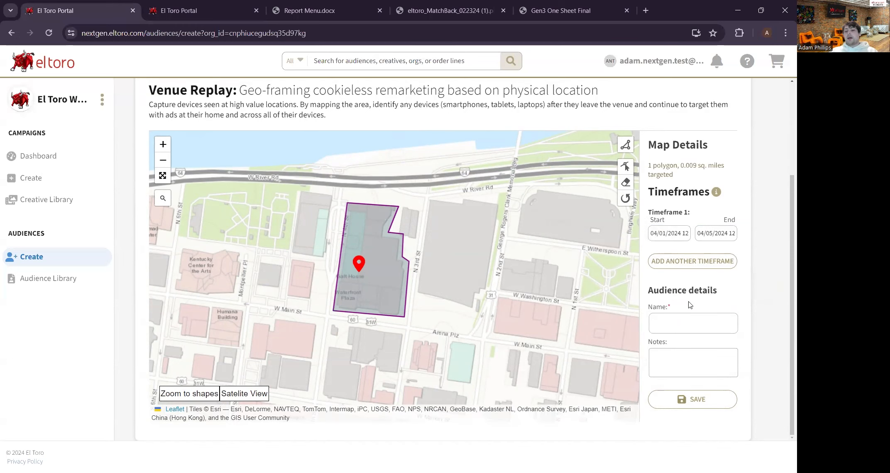
{"action": "mouse_move", "coordinate": [373, 253]}
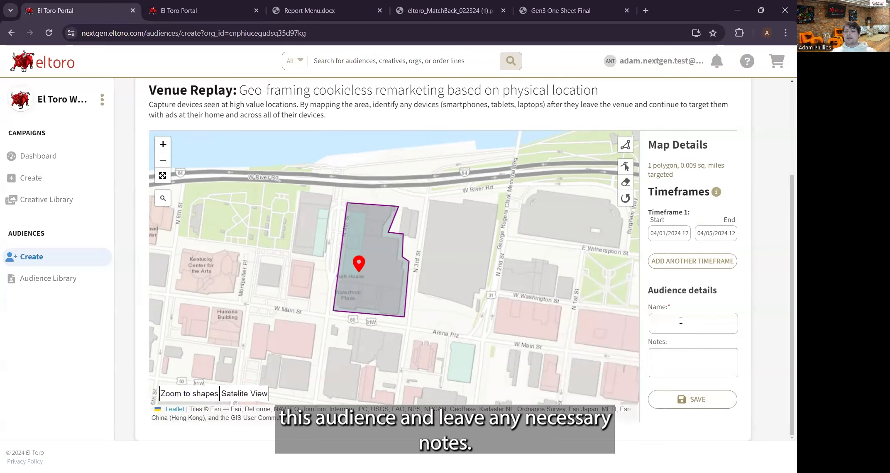
- Switch to a Digital New Mover audience and add all ZIP codes matching the wildcard 402**
{"action": "scroll", "coordinate": [681, 321], "scroll_direction": "up", "scroll_amount": 1}
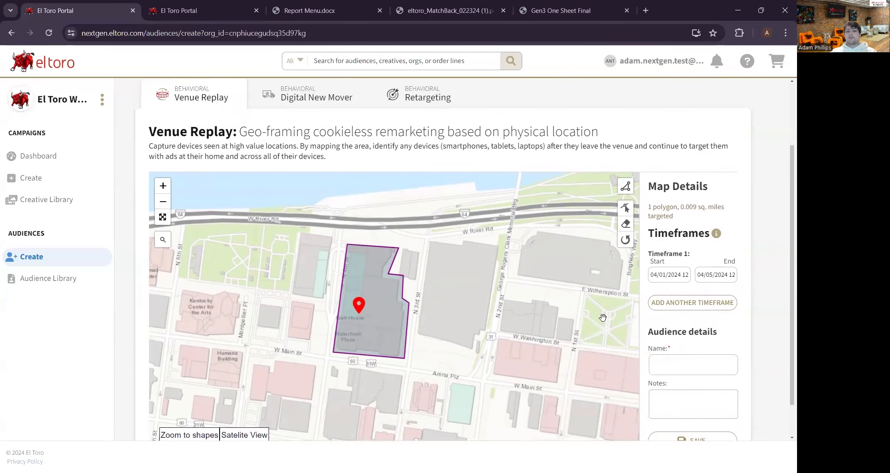
{"action": "left_click", "coordinate": [319, 95]}
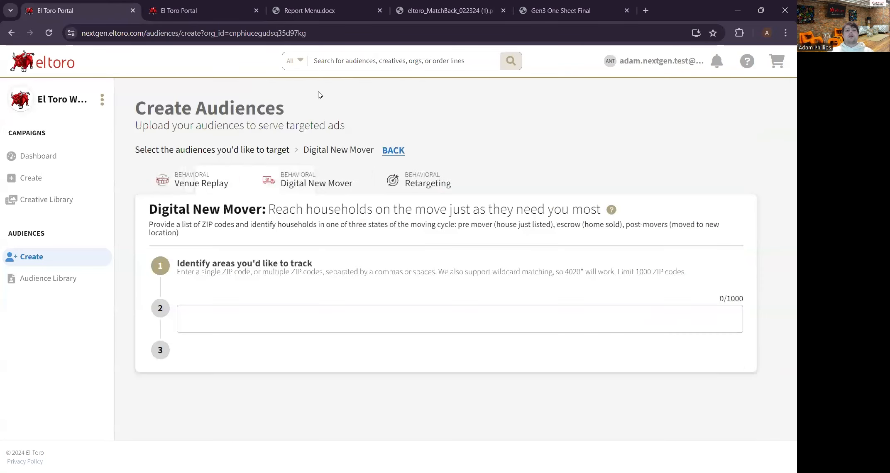
{"action": "left_click", "coordinate": [307, 319]}
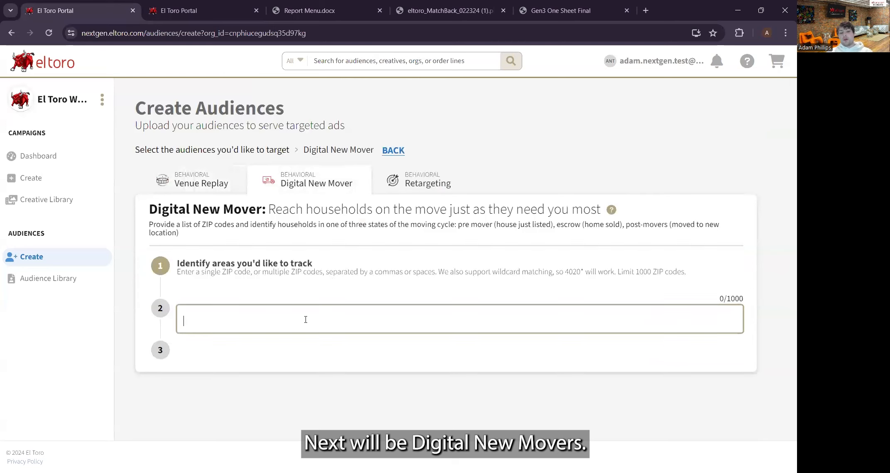
{"action": "type", "text": "402**"}
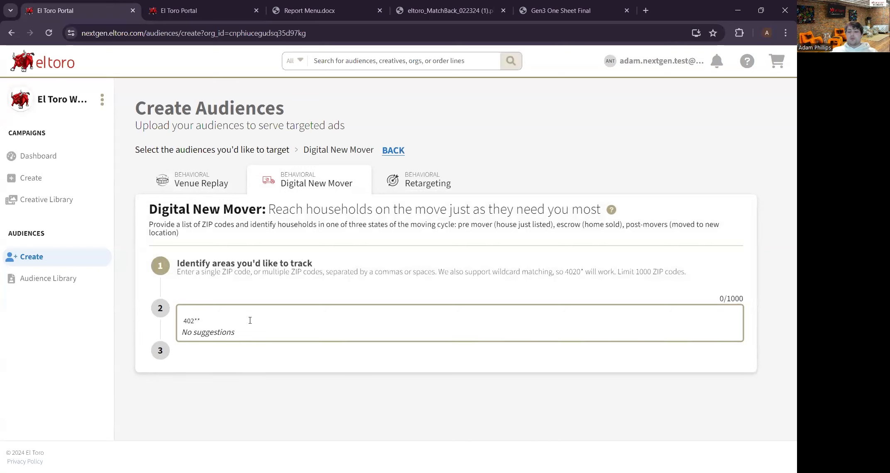
{"action": "key", "text": "Return"}
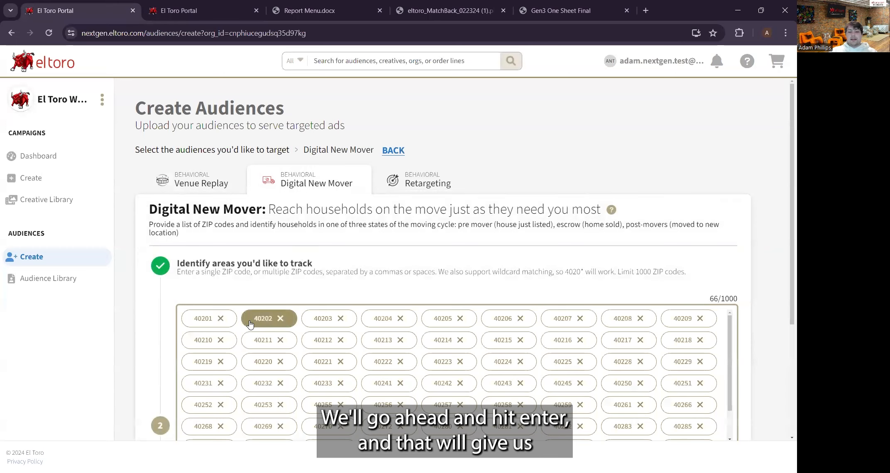
- Select the Pre Mover, Escrow Mover and New Mover types for the audience, leaving its name empty
{"action": "scroll", "coordinate": [250, 324], "scroll_direction": "down", "scroll_amount": 1}
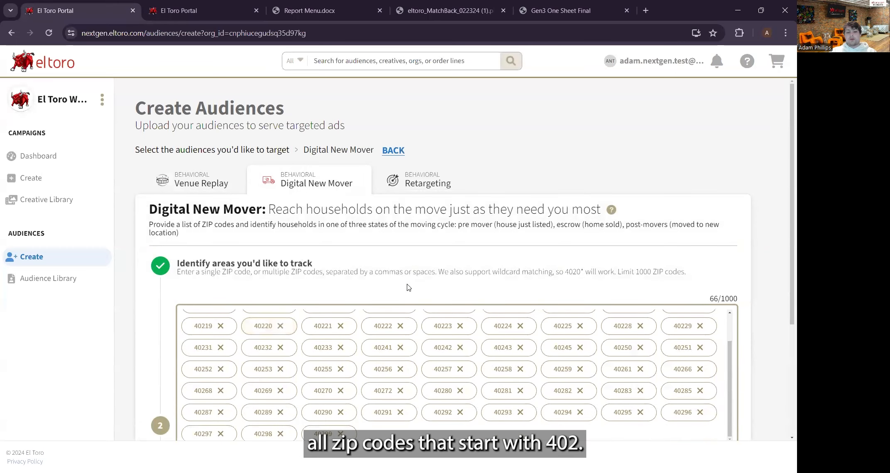
{"action": "scroll", "coordinate": [409, 287], "scroll_direction": "down", "scroll_amount": 1}
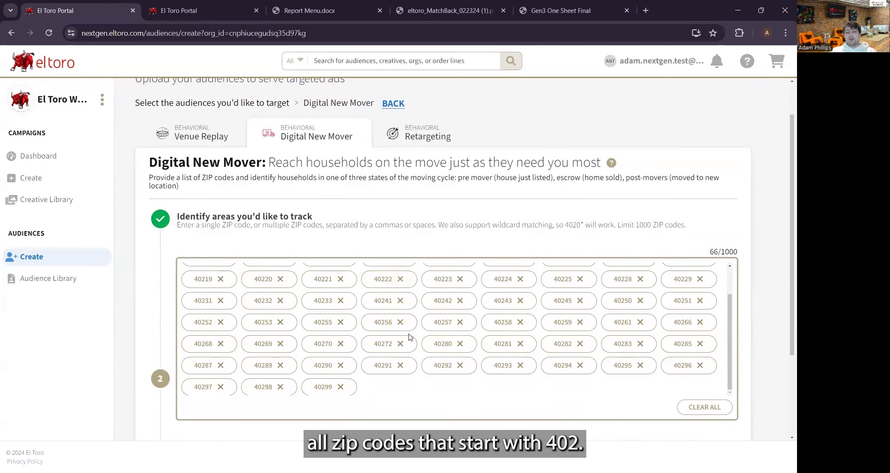
{"action": "scroll", "coordinate": [651, 210], "scroll_direction": "down", "scroll_amount": 3}
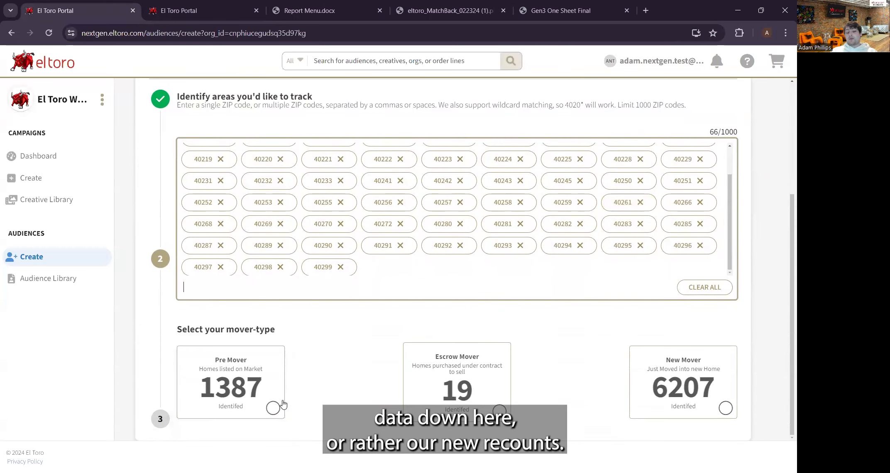
{"action": "left_click", "coordinate": [273, 408]}
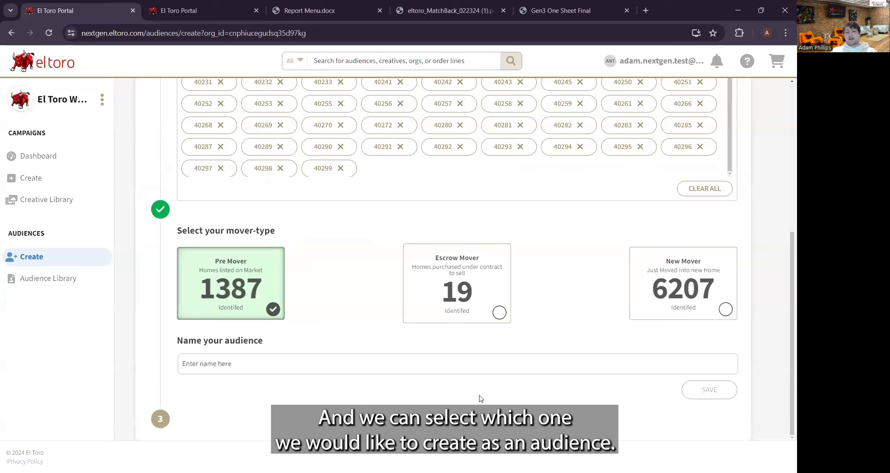
{"action": "left_click", "coordinate": [332, 364]}
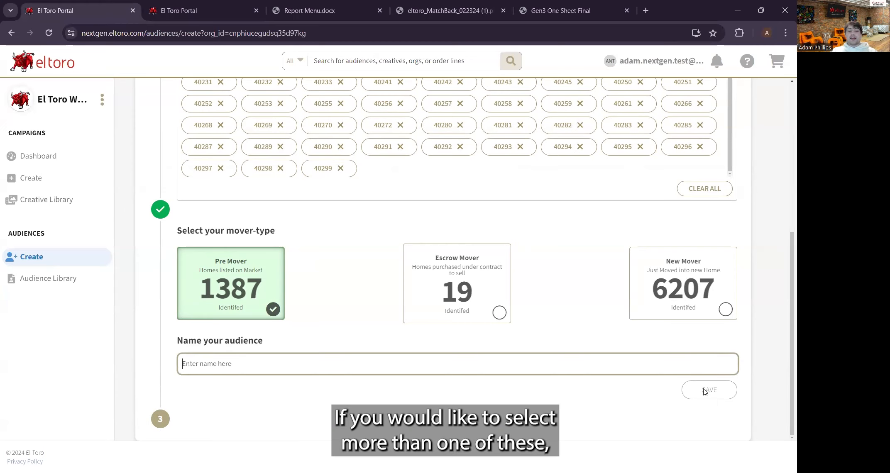
{"action": "left_click", "coordinate": [478, 307]}
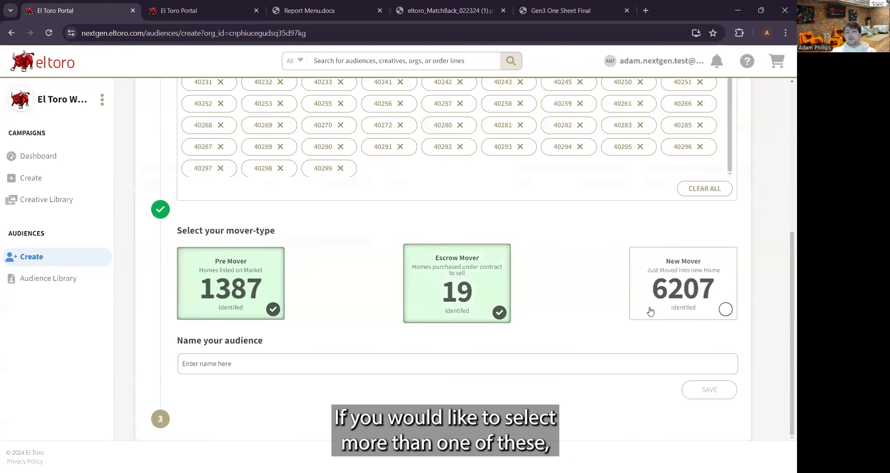
{"action": "left_click", "coordinate": [655, 312]}
{"action": "left_click", "coordinate": [272, 308]}
{"action": "left_click", "coordinate": [272, 308]}
{"action": "left_click", "coordinate": [493, 292]}
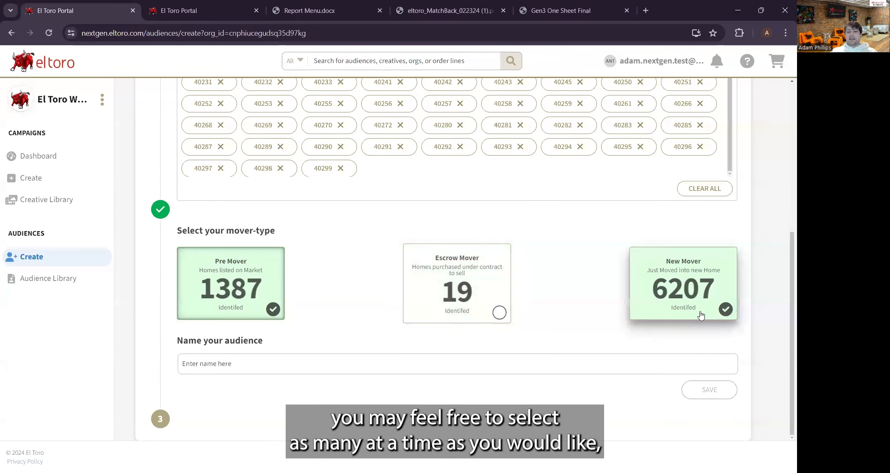
{"action": "left_click", "coordinate": [457, 305]}
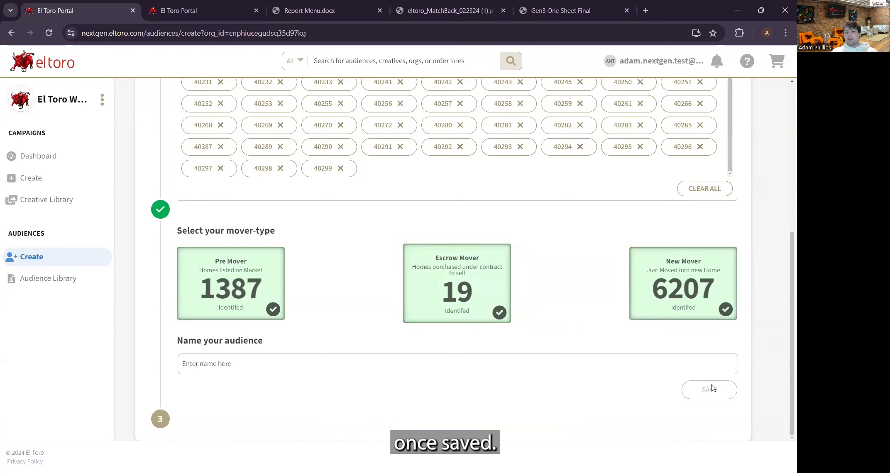
- Switch to the Retargeting Pixel audience and check its name field without generating a pixel
{"action": "scroll", "coordinate": [766, 132], "scroll_direction": "up", "scroll_amount": 5}
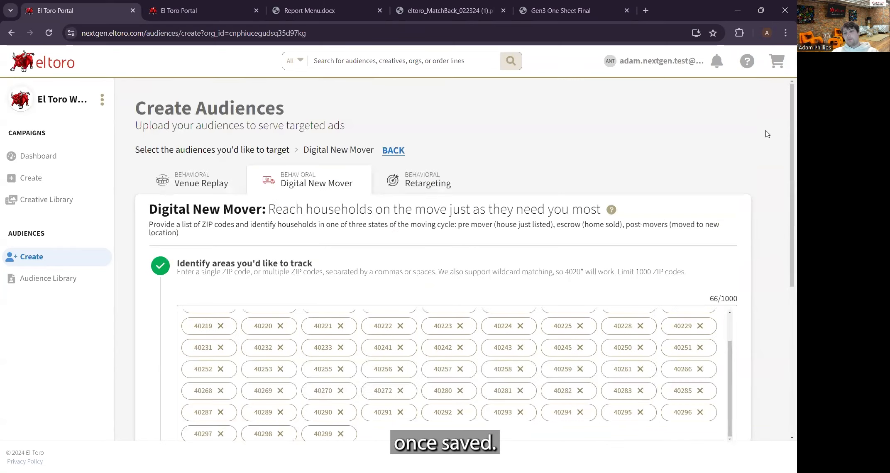
{"action": "left_click", "coordinate": [428, 190]}
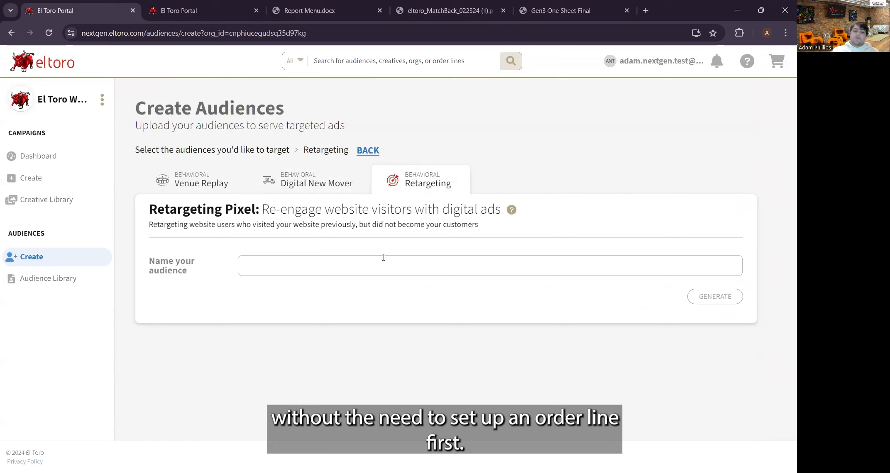
{"action": "left_click", "coordinate": [368, 263]}
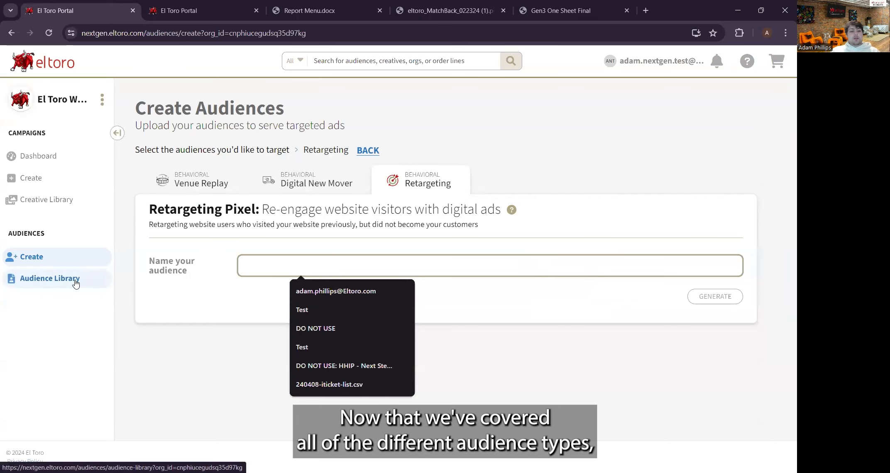
- Open the Audience Library and look through its folders and the list of individual audiences
{"action": "left_click", "coordinate": [75, 284]}
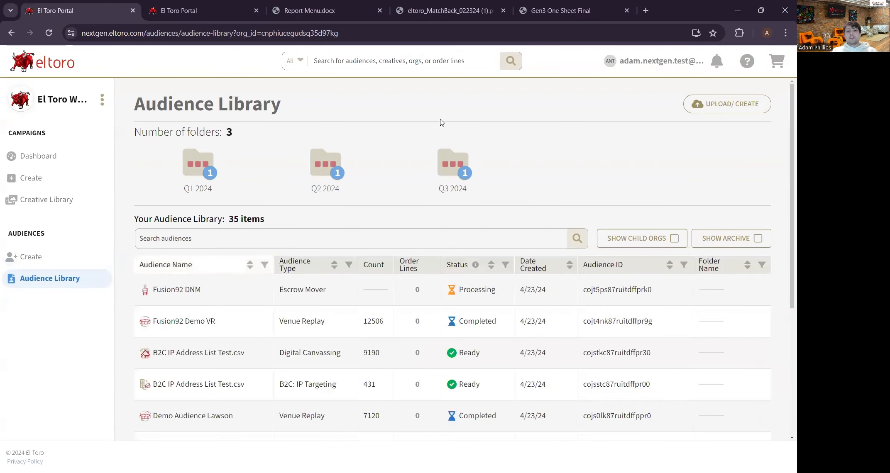
{"action": "scroll", "coordinate": [504, 223], "scroll_direction": "down", "scroll_amount": 1}
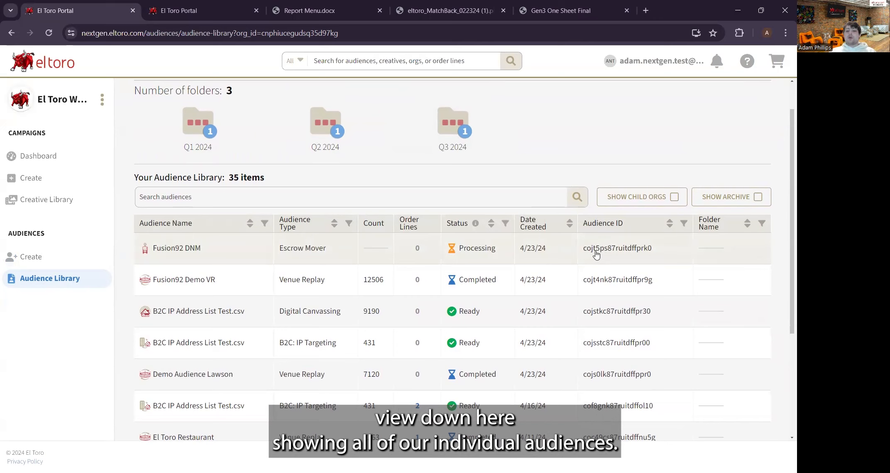
{"action": "scroll", "coordinate": [598, 253], "scroll_direction": "down", "scroll_amount": 1}
{"action": "scroll", "coordinate": [604, 254], "scroll_direction": "down", "scroll_amount": 2}
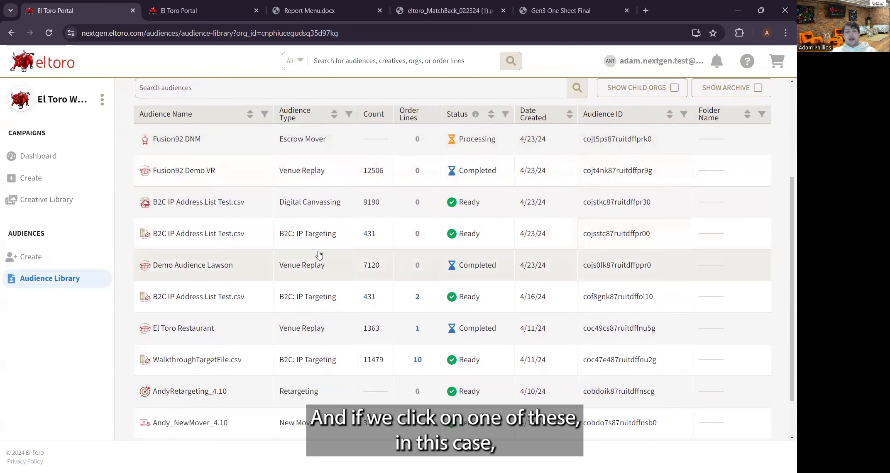
- Open the preview of the Digital Canvassing audience B2C IP Address List Test.csv and check its name editing without changing the name
{"action": "left_click", "coordinate": [270, 205]}
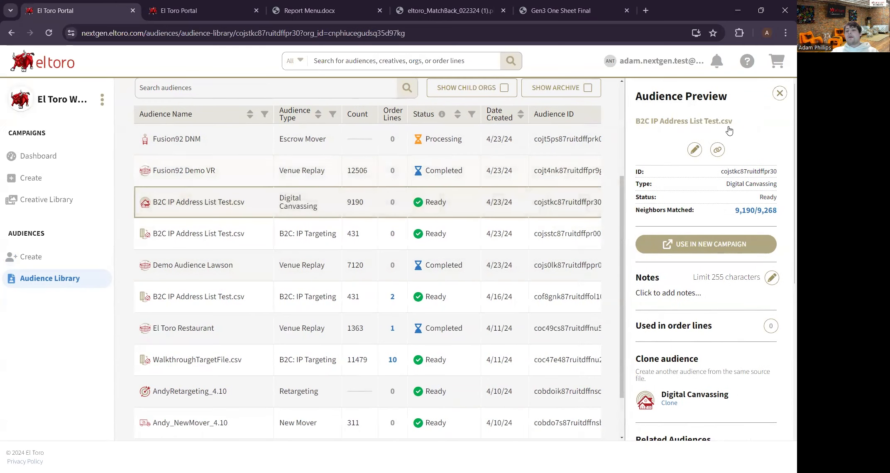
{"action": "left_click", "coordinate": [700, 153]}
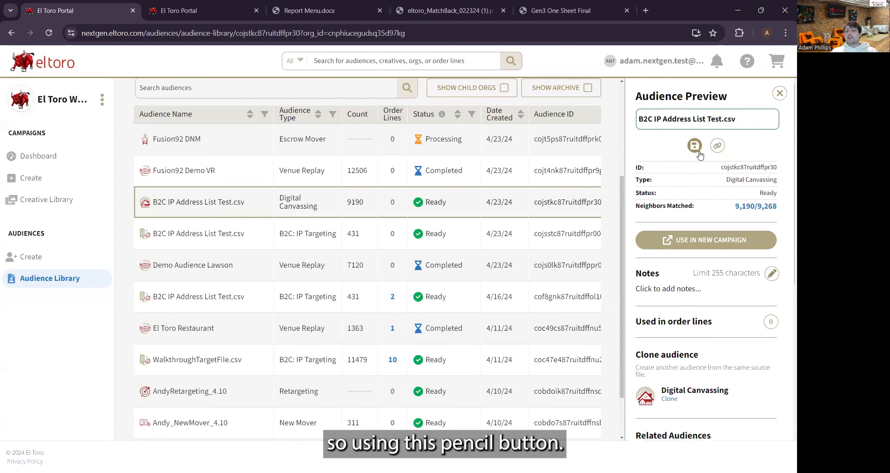
{"action": "left_click", "coordinate": [699, 153]}
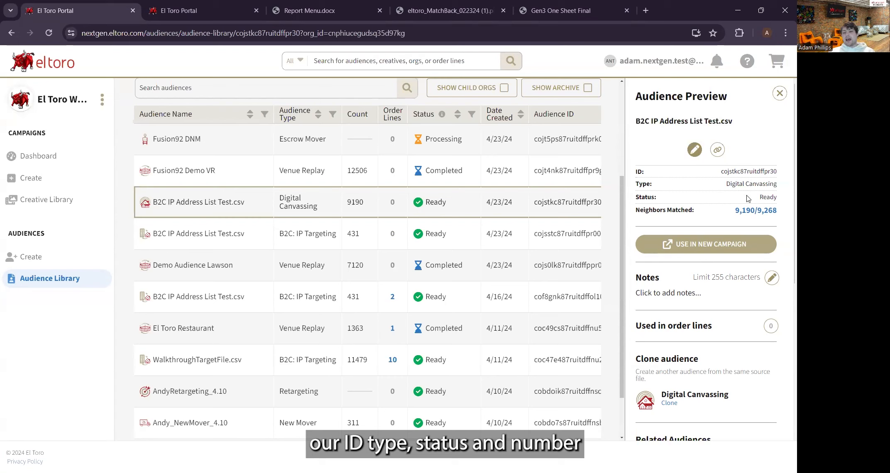
- Review the audience's match details, notes, order line usage, cloning, related audiences and edit options in its preview
{"action": "mouse_move", "coordinate": [751, 212]}
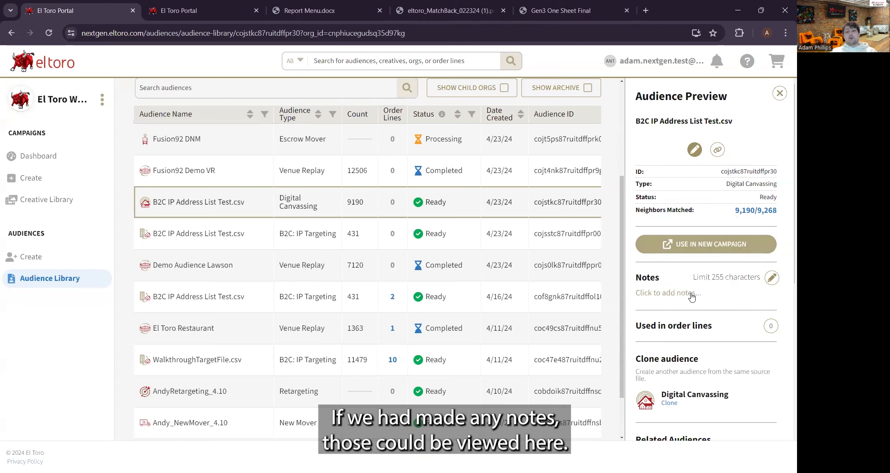
{"action": "scroll", "coordinate": [692, 296], "scroll_direction": "down", "scroll_amount": 3}
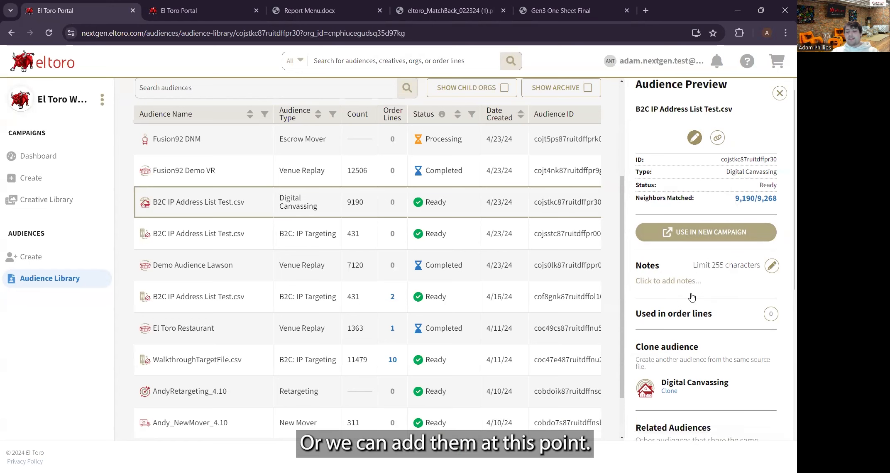
{"action": "scroll", "coordinate": [692, 295], "scroll_direction": "down", "scroll_amount": 1}
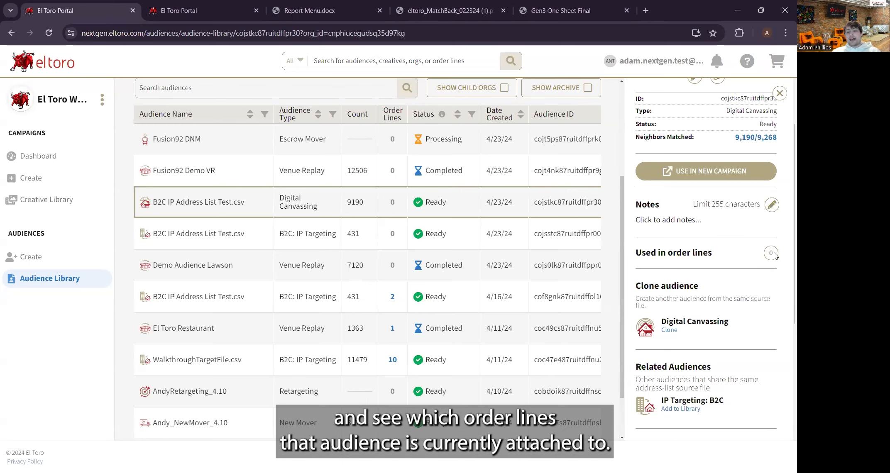
{"action": "scroll", "coordinate": [775, 256], "scroll_direction": "down", "scroll_amount": 3}
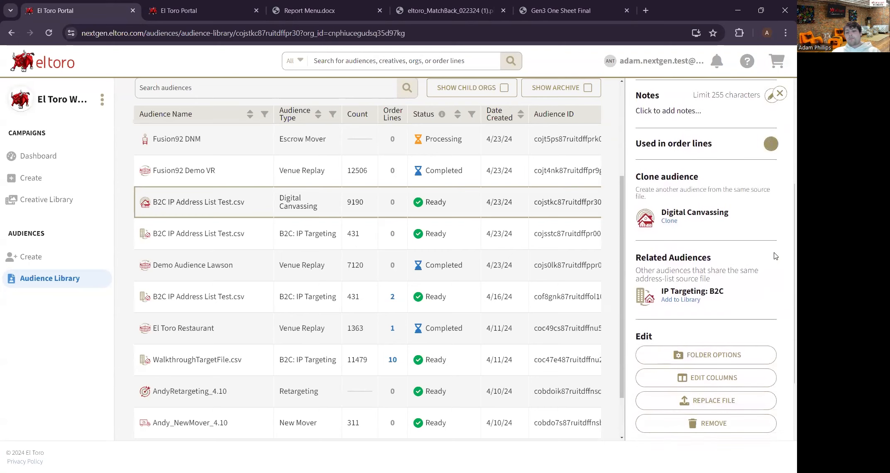
{"action": "scroll", "coordinate": [775, 255], "scroll_direction": "down", "scroll_amount": 1}
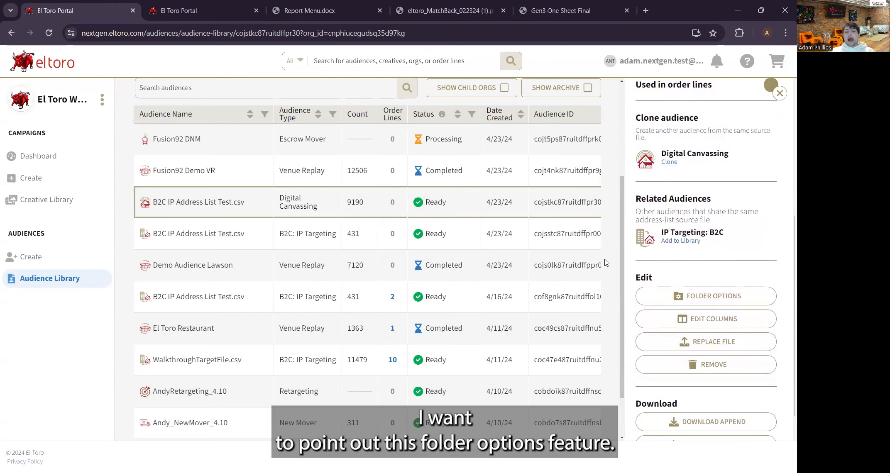
- Check the folder options for moving the audience into a new or existing folder, leave it unmoved and close its preview
{"action": "scroll", "coordinate": [452, 246], "scroll_direction": "up", "scroll_amount": 4}
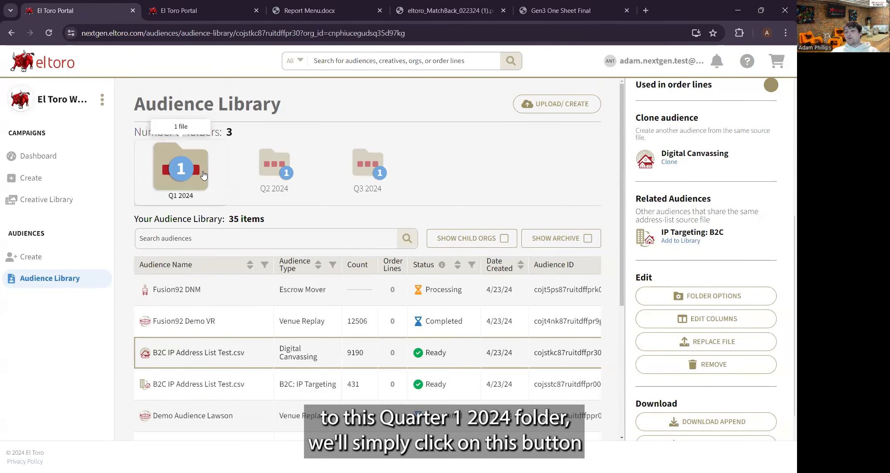
{"action": "left_click", "coordinate": [727, 299]}
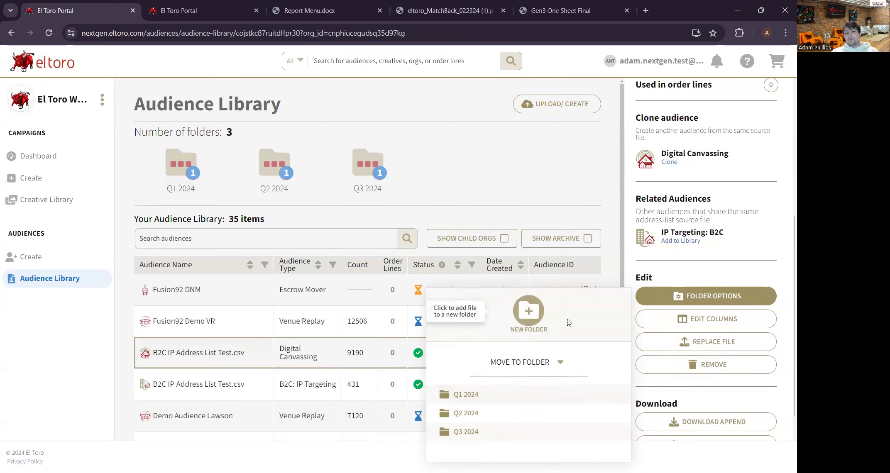
{"action": "left_click", "coordinate": [778, 269]}
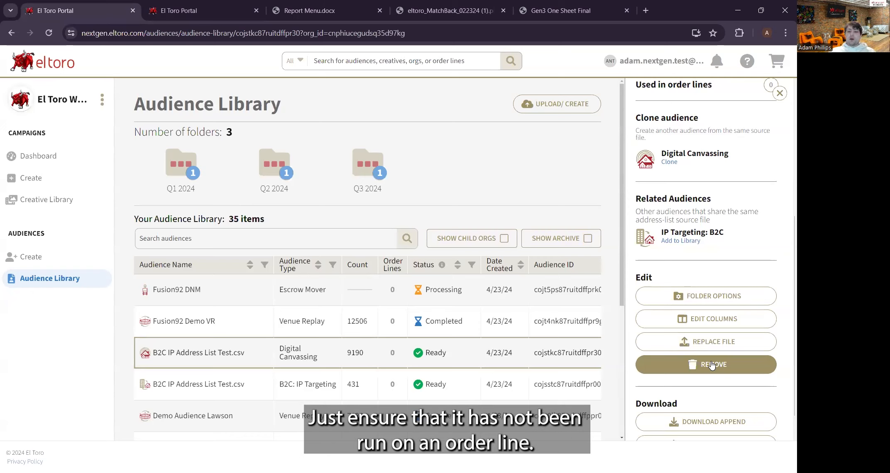
{"action": "left_click", "coordinate": [778, 92]}
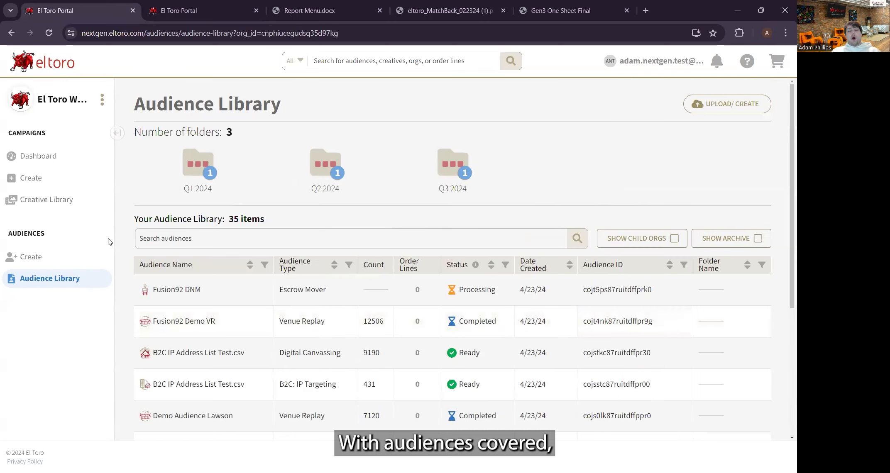
- Open the Creative Library and look over its folder and list of creatives
{"action": "left_click", "coordinate": [72, 206]}
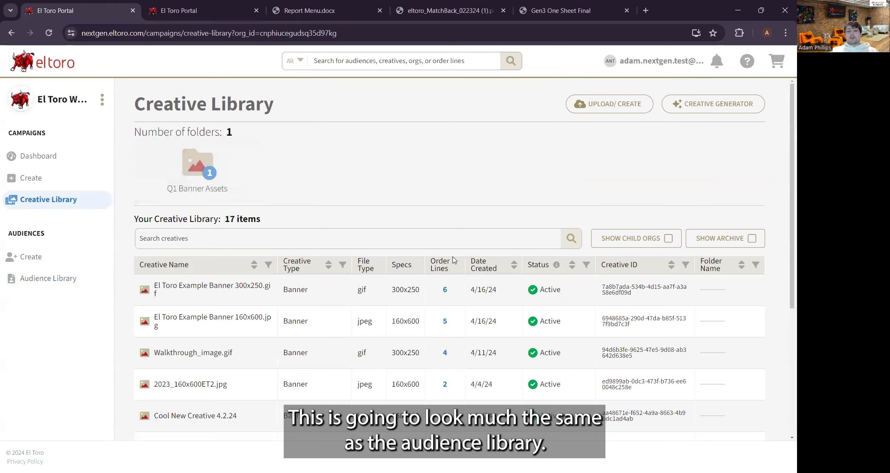
{"action": "scroll", "coordinate": [452, 257], "scroll_direction": "down", "scroll_amount": 1}
{"action": "scroll", "coordinate": [453, 256], "scroll_direction": "up", "scroll_amount": 1}
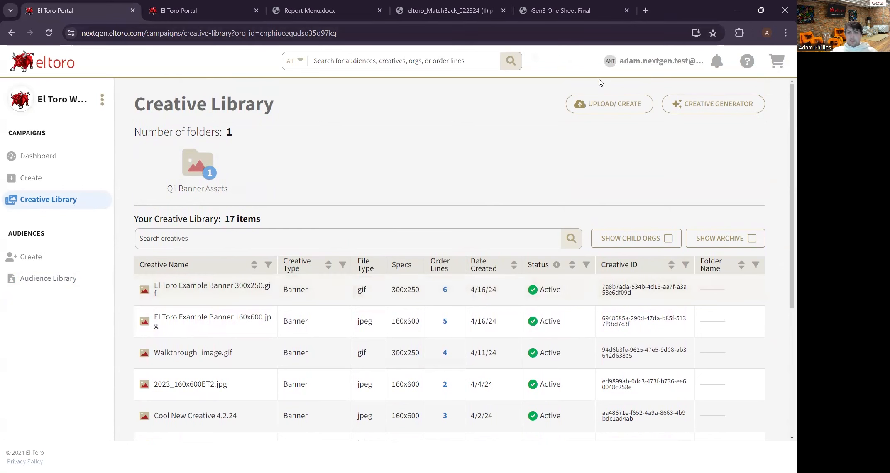
- View the supported creative types and open the Banner upload form to check its file types, recommended sizes and file size limit
{"action": "left_click", "coordinate": [612, 106]}
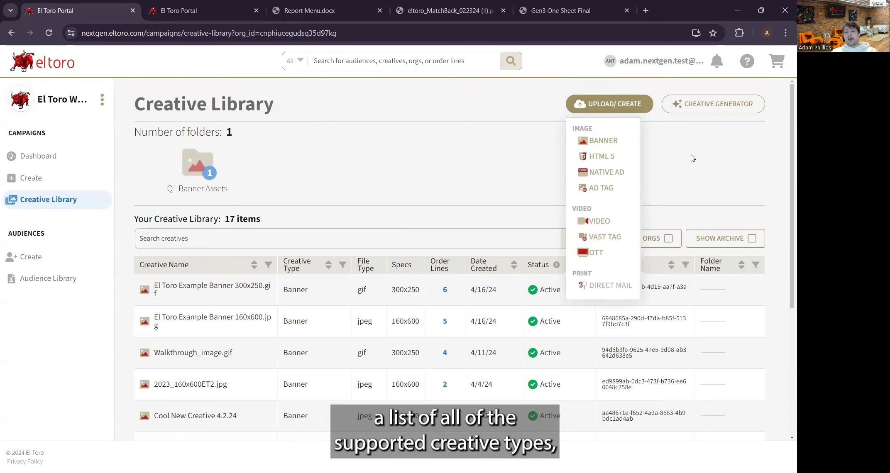
{"action": "left_click", "coordinate": [622, 144]}
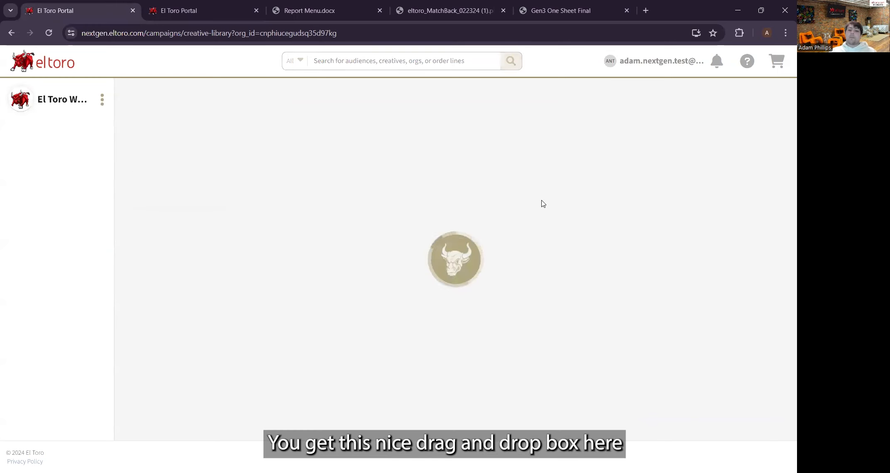
{"action": "left_click", "coordinate": [639, 102]}
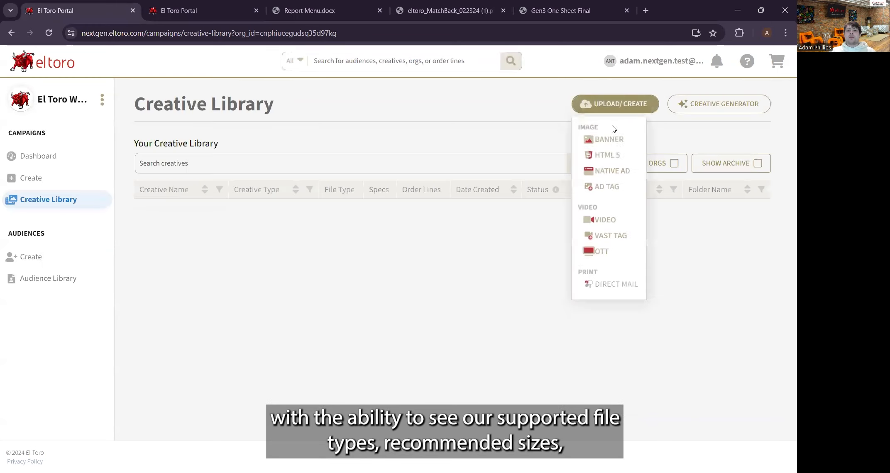
{"action": "left_click", "coordinate": [610, 140]}
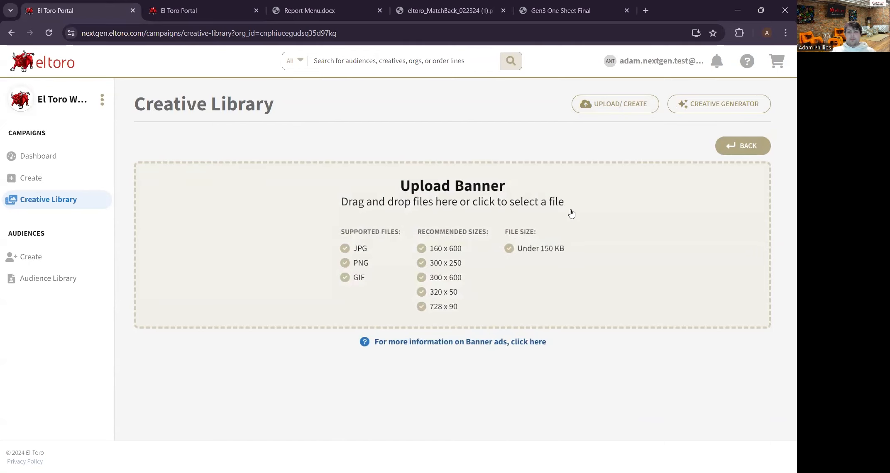
- Open the Ad Tag creation form, inspect its dimensions, tag and creative name fields, and return to the creative list without saving
{"action": "left_click", "coordinate": [627, 109]}
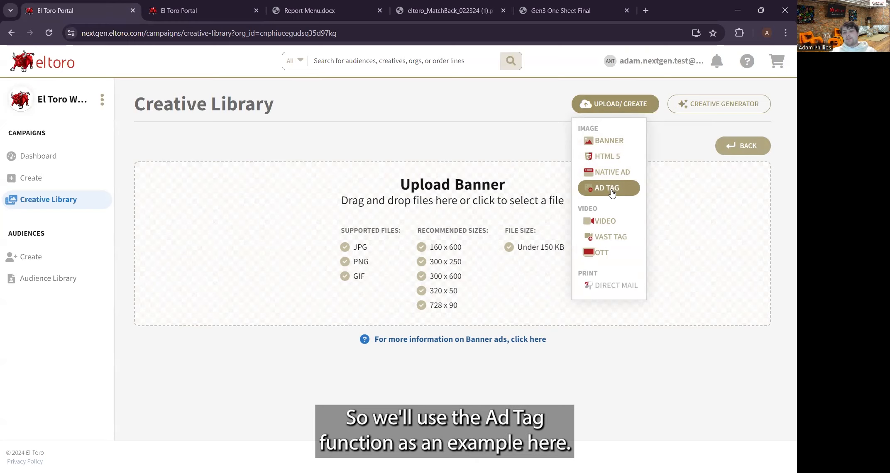
{"action": "left_click", "coordinate": [611, 189]}
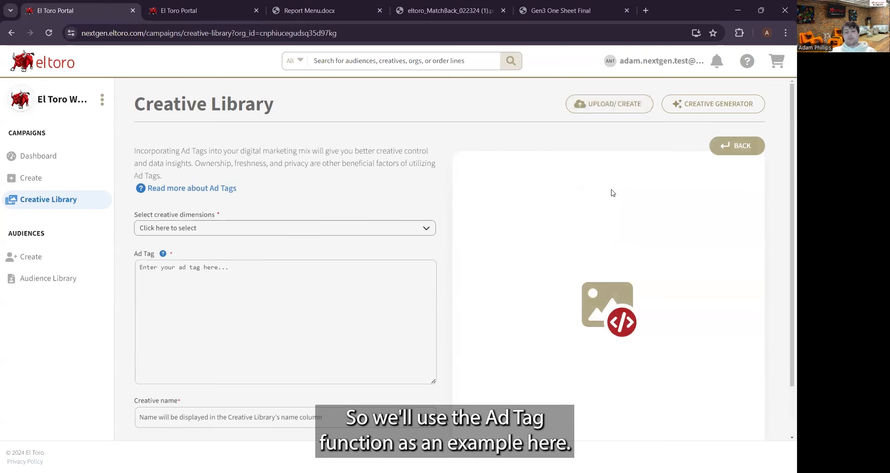
{"action": "scroll", "coordinate": [613, 193], "scroll_direction": "down", "scroll_amount": 1}
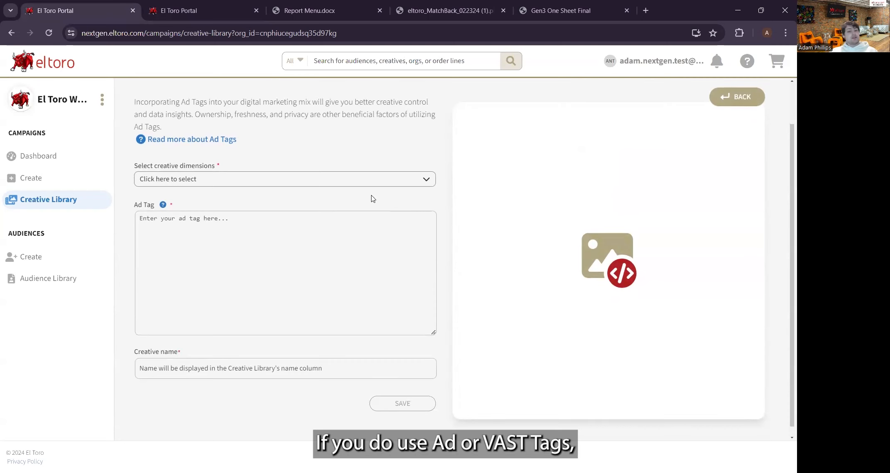
{"action": "left_click", "coordinate": [362, 236]}
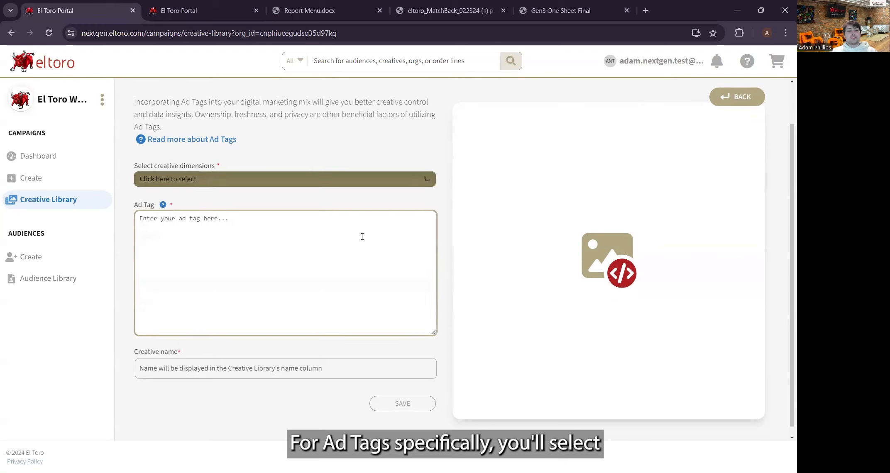
{"action": "left_click", "coordinate": [300, 179]}
{"action": "scroll", "coordinate": [300, 238], "scroll_direction": "down", "scroll_amount": 2}
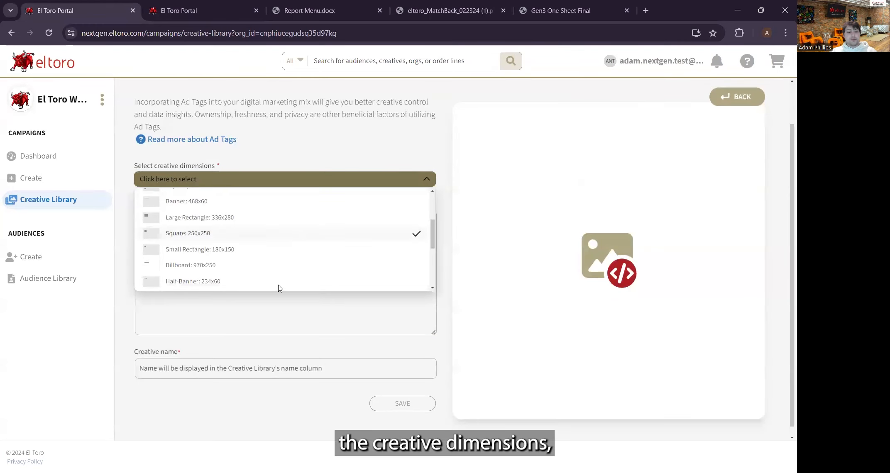
{"action": "left_click", "coordinate": [238, 368]}
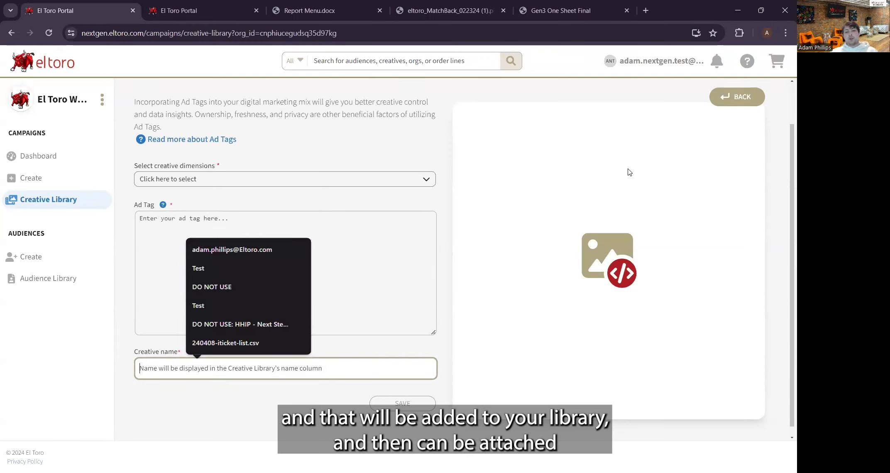
{"action": "left_click", "coordinate": [739, 100]}
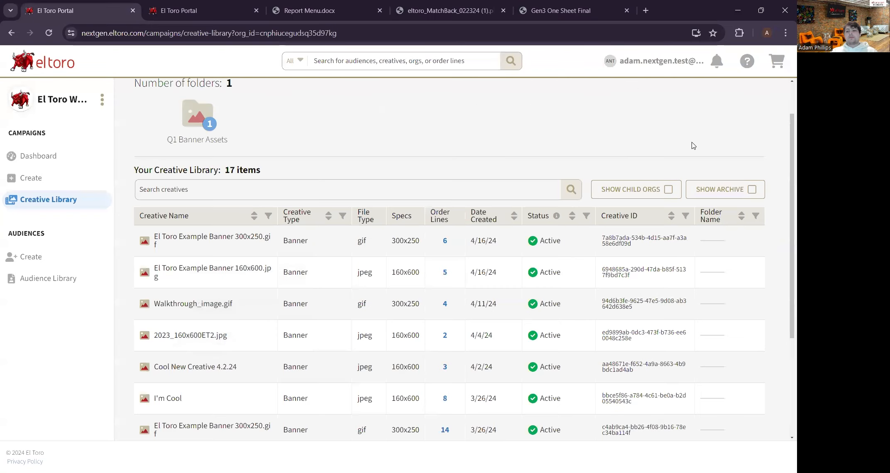
- Open the preview of the newest El Toro Example Banner 300x250.gif, check its name editing, and view the banner image enlarged
{"action": "scroll", "coordinate": [692, 145], "scroll_direction": "up", "scroll_amount": 1}
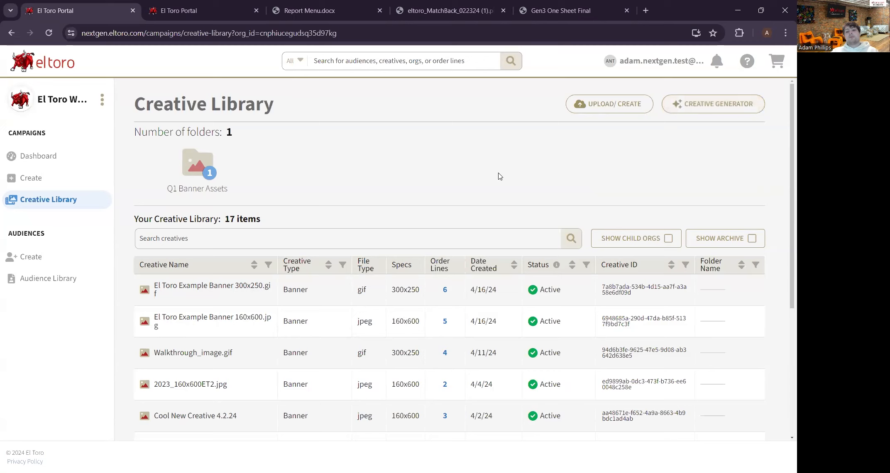
{"action": "scroll", "coordinate": [498, 174], "scroll_direction": "down", "scroll_amount": 1}
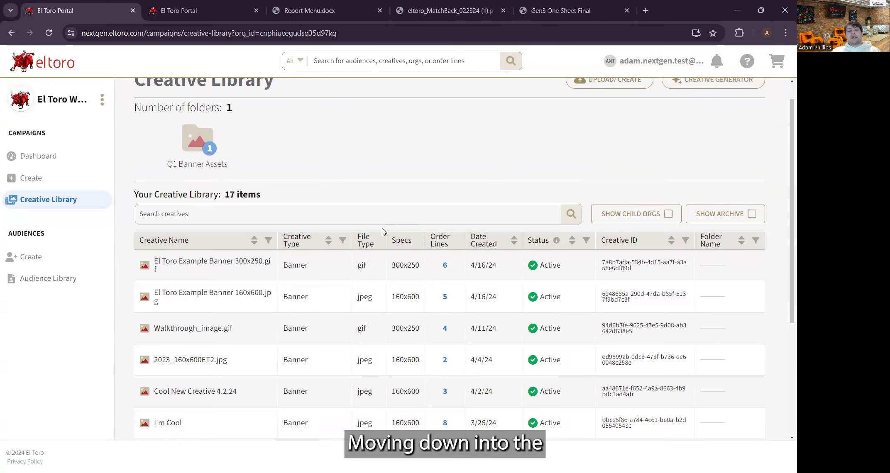
{"action": "left_click", "coordinate": [350, 266]}
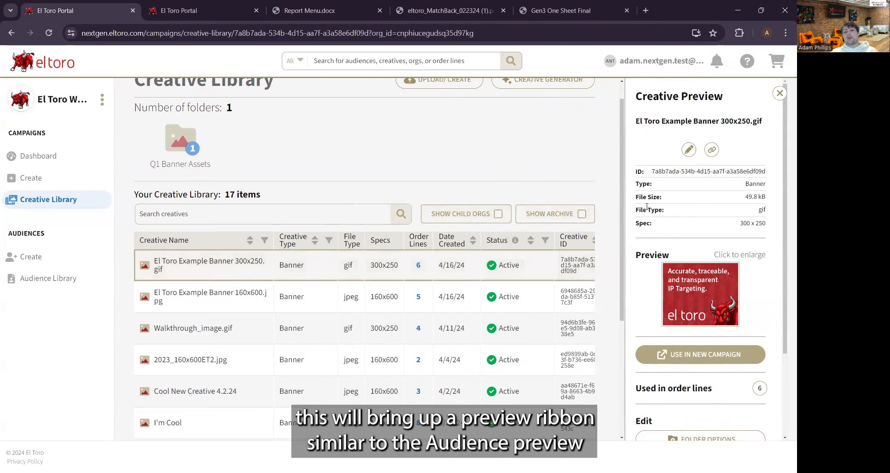
{"action": "scroll", "coordinate": [647, 207], "scroll_direction": "down", "scroll_amount": 1}
{"action": "scroll", "coordinate": [647, 207], "scroll_direction": "up", "scroll_amount": 1}
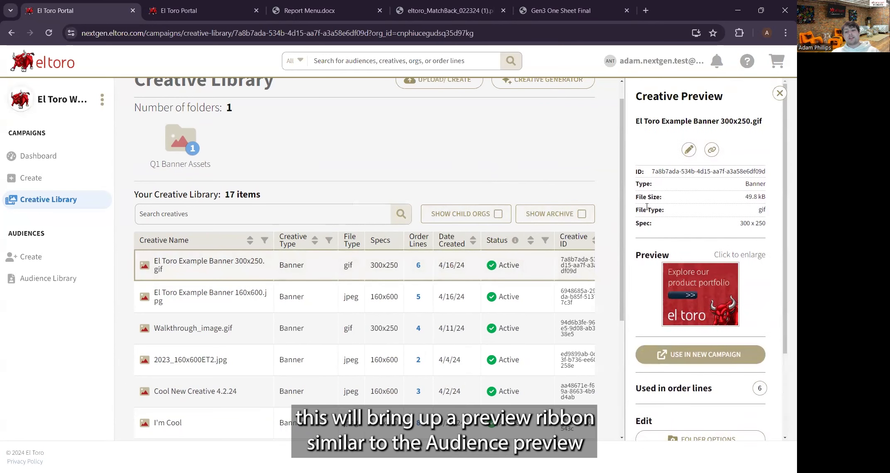
{"action": "left_click", "coordinate": [689, 150]}
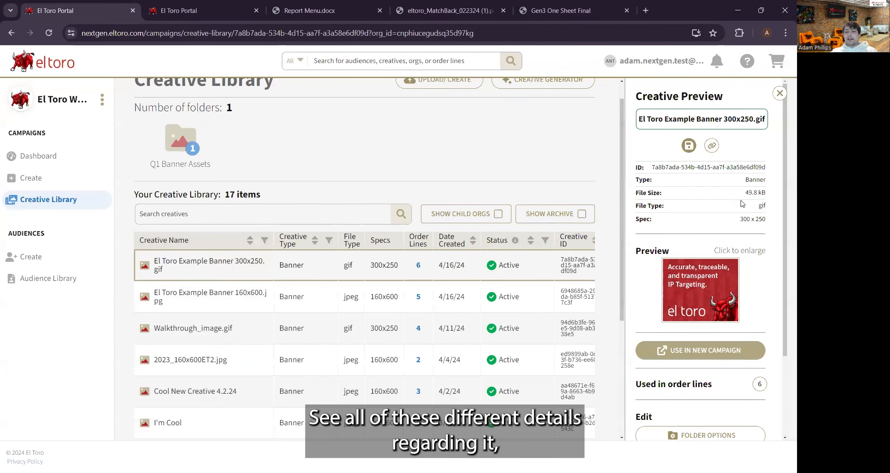
{"action": "left_click", "coordinate": [690, 311]}
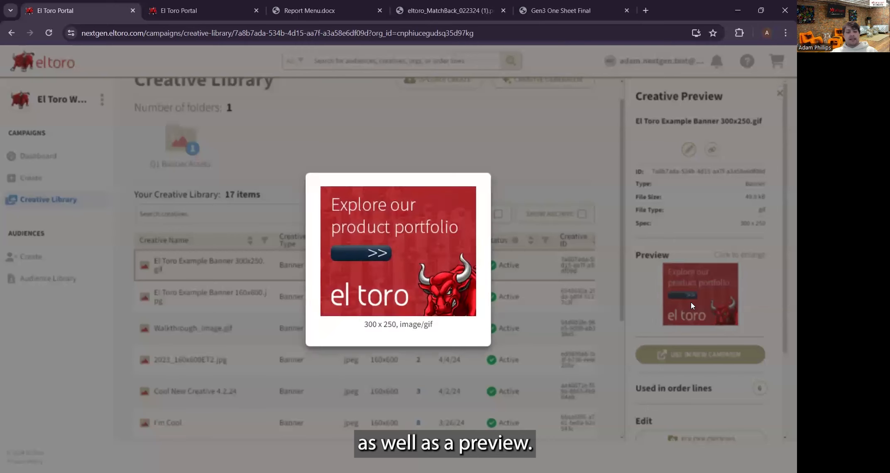
{"action": "left_click", "coordinate": [728, 275]}
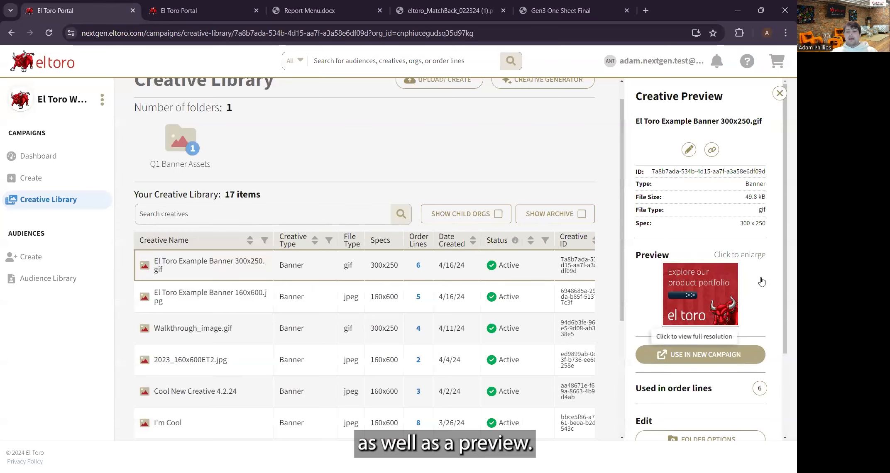
- List the order lines that use the banner and look through their names and IDs
{"action": "scroll", "coordinate": [746, 345], "scroll_direction": "down", "scroll_amount": 2}
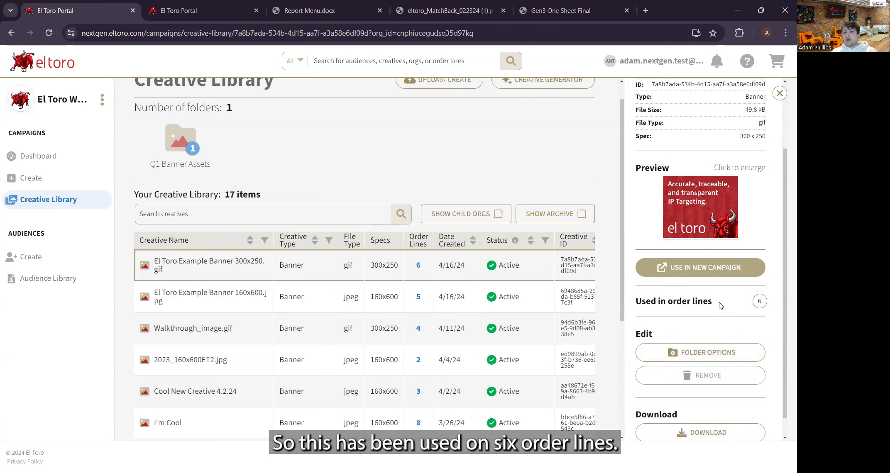
{"action": "left_click", "coordinate": [763, 301]}
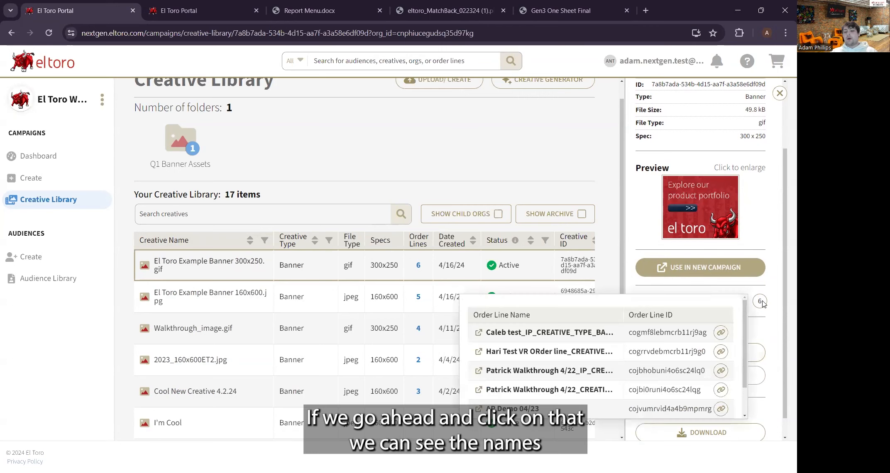
{"action": "scroll", "coordinate": [700, 332], "scroll_direction": "down", "scroll_amount": 2}
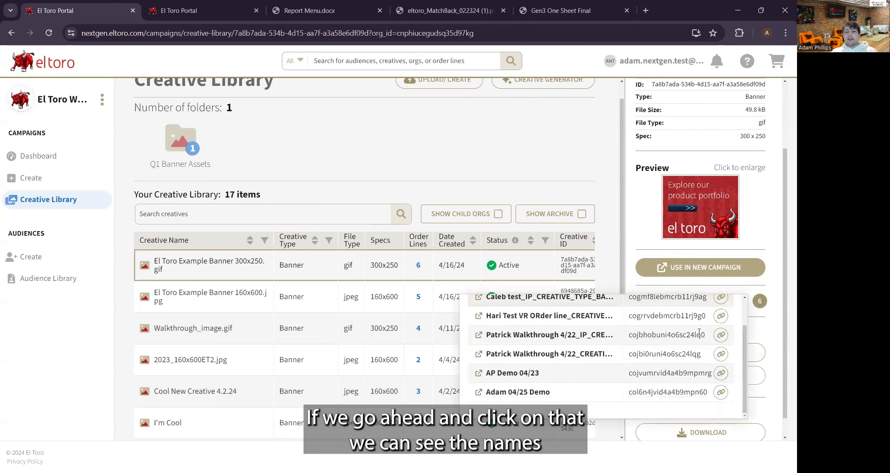
- Check the banner preview's order line list and its folder, remove and download options, and close the preview
{"action": "scroll", "coordinate": [699, 332], "scroll_direction": "up", "scroll_amount": 1}
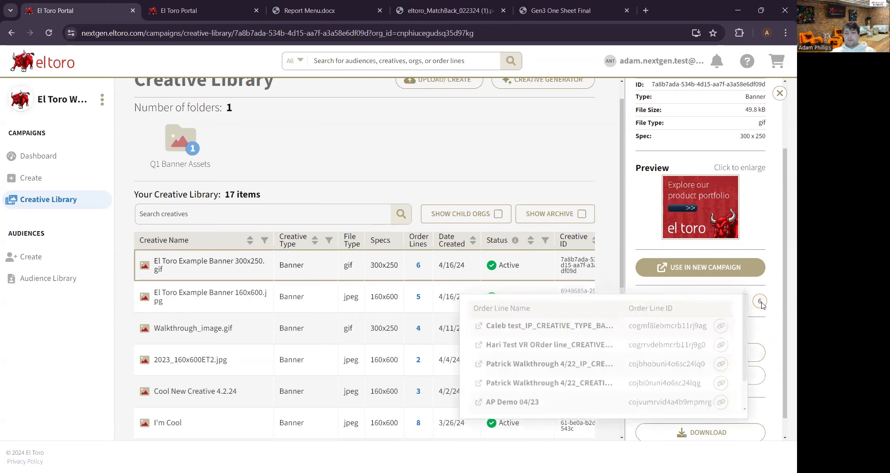
{"action": "scroll", "coordinate": [715, 342], "scroll_direction": "down", "scroll_amount": 1}
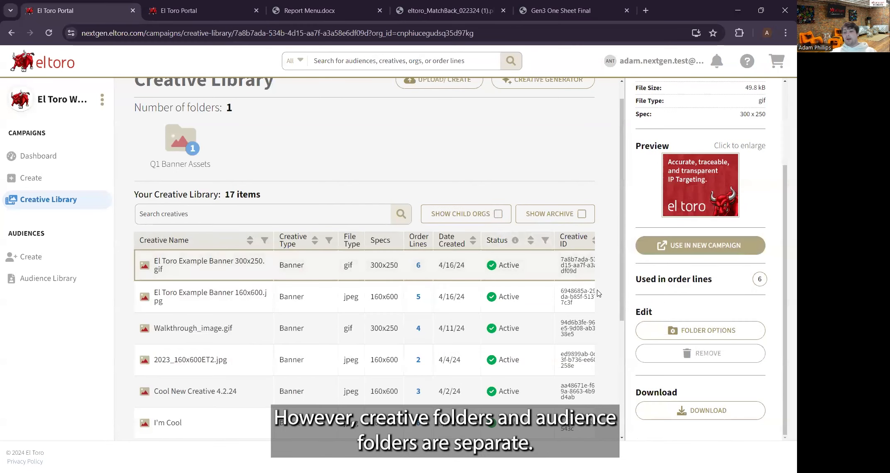
{"action": "mouse_move", "coordinate": [720, 357]}
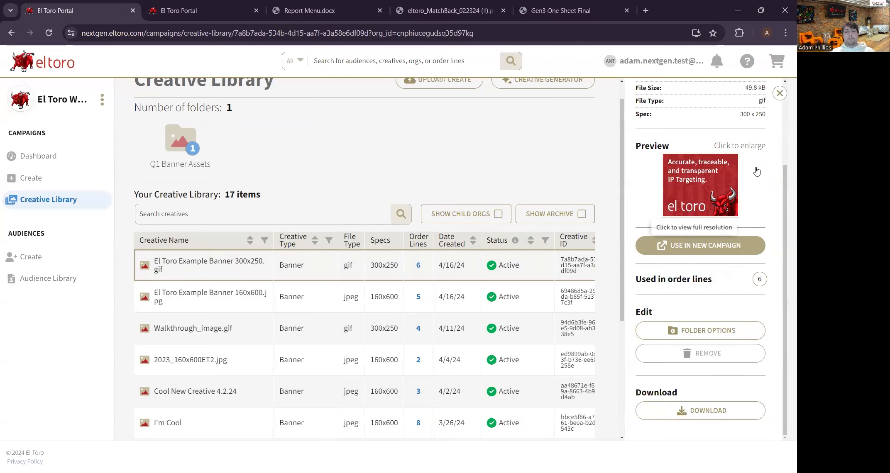
{"action": "left_click", "coordinate": [780, 94]}
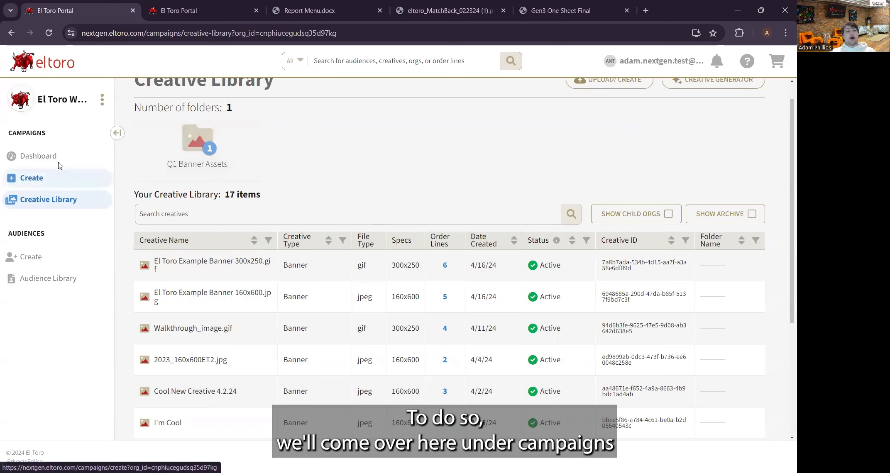
- Start a new campaign named "Ap Demo 2 04/25", mark it as non-political, and continue to audience selection
{"action": "left_click", "coordinate": [35, 186]}
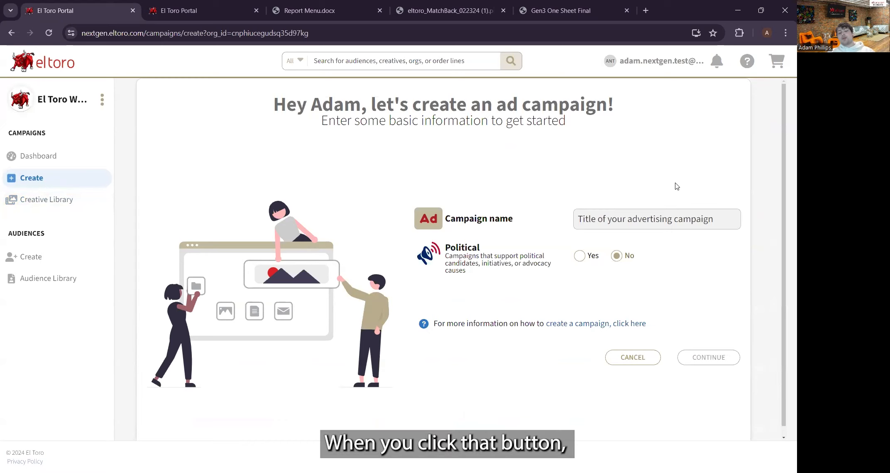
{"action": "left_click", "coordinate": [661, 218]}
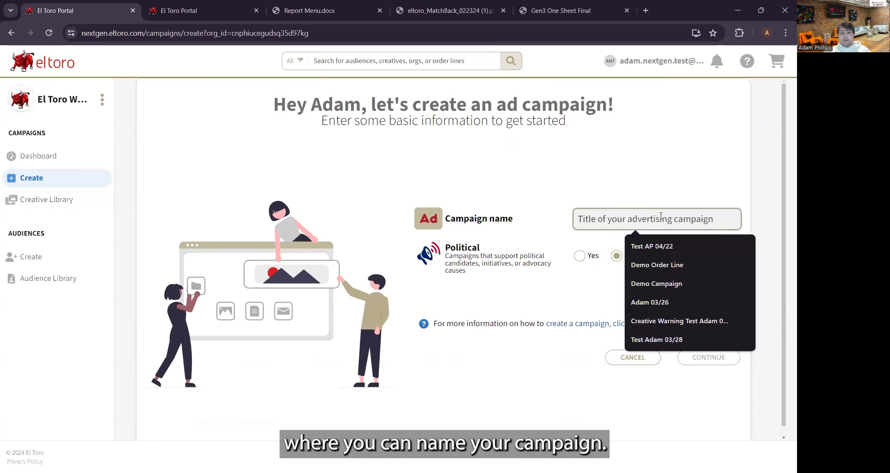
{"action": "type", "text": "Ap Demo 2 "}
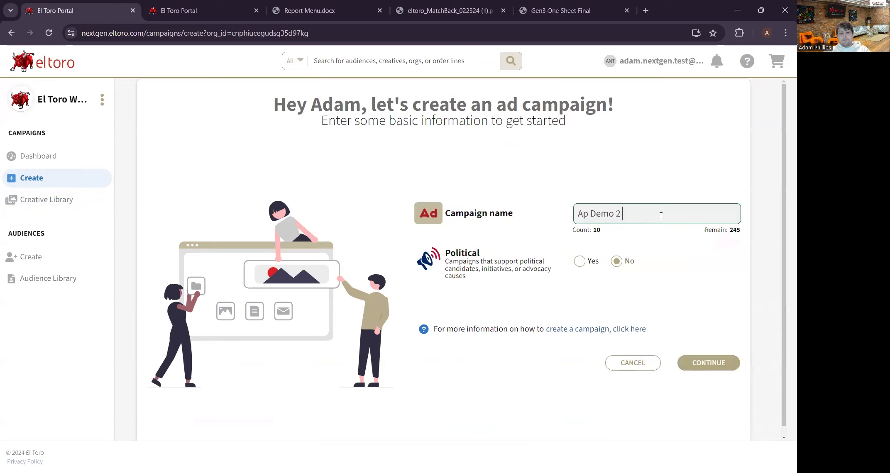
{"action": "type", "text": "04/25"}
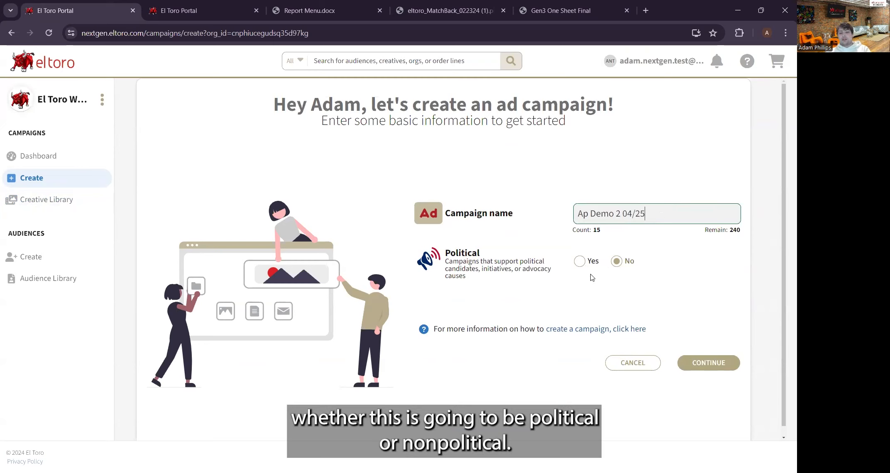
{"action": "left_click", "coordinate": [585, 263]}
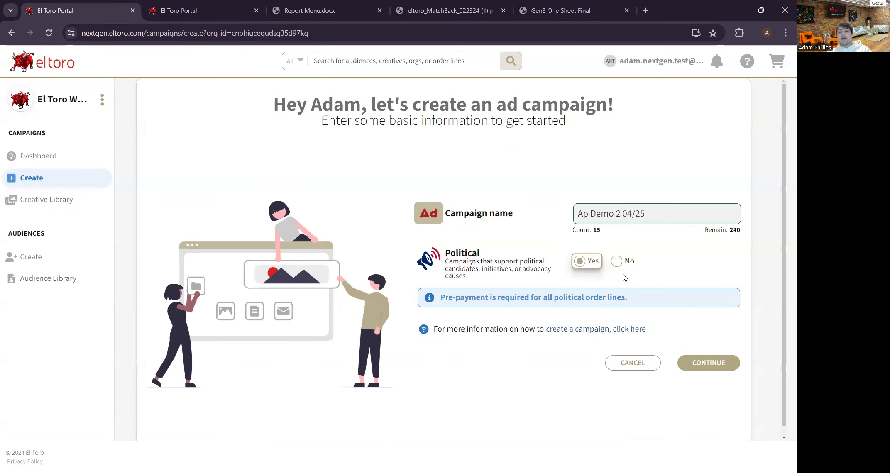
{"action": "left_click", "coordinate": [617, 262]}
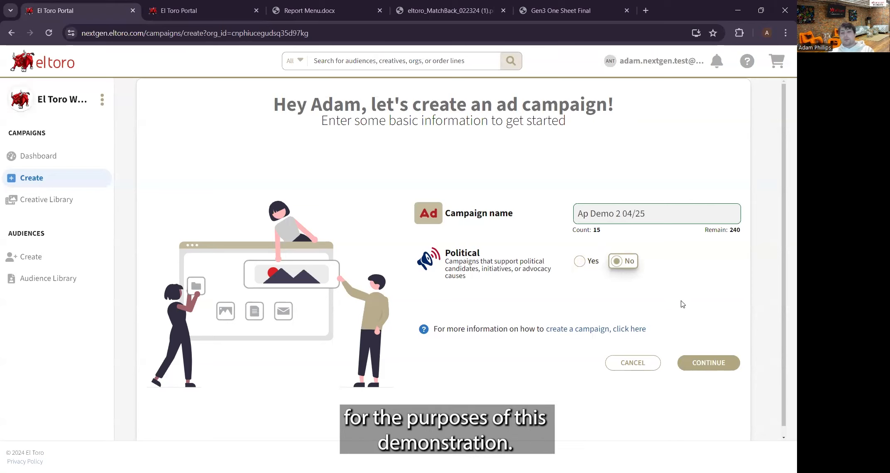
{"action": "left_click", "coordinate": [718, 363]}
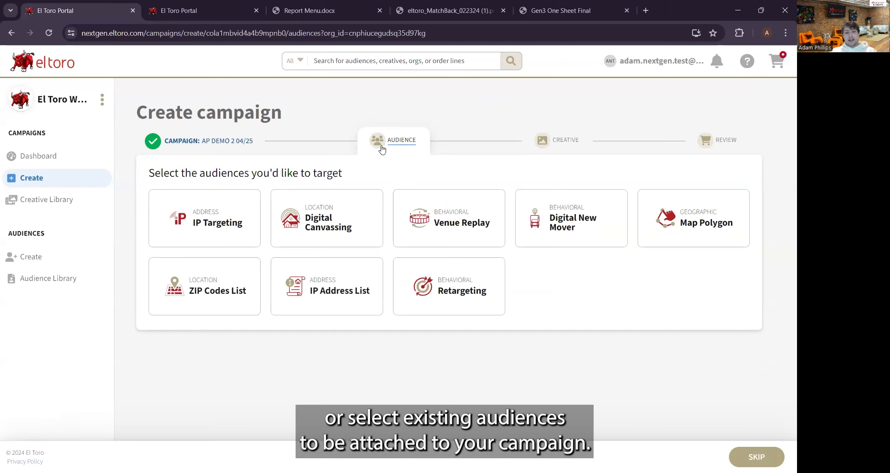
{"action": "left_click", "coordinate": [239, 213]}
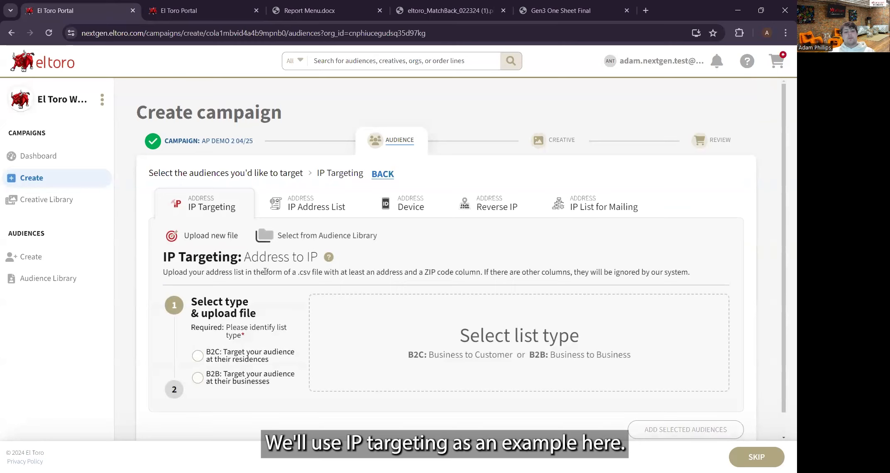
{"action": "scroll", "coordinate": [265, 272], "scroll_direction": "down", "scroll_amount": 1}
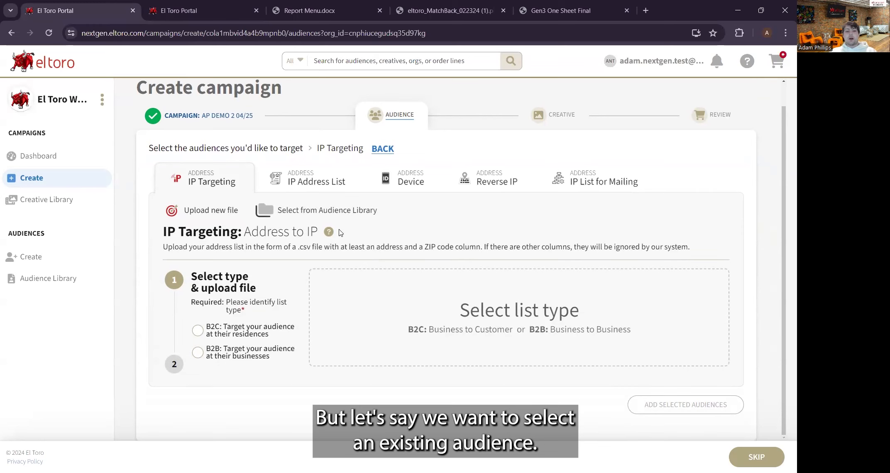
{"action": "left_click", "coordinate": [320, 213]}
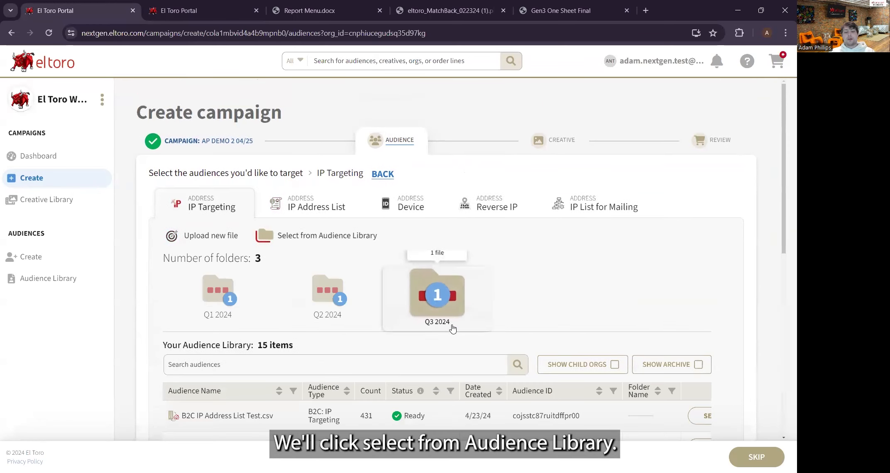
{"action": "scroll", "coordinate": [453, 329], "scroll_direction": "down", "scroll_amount": 4}
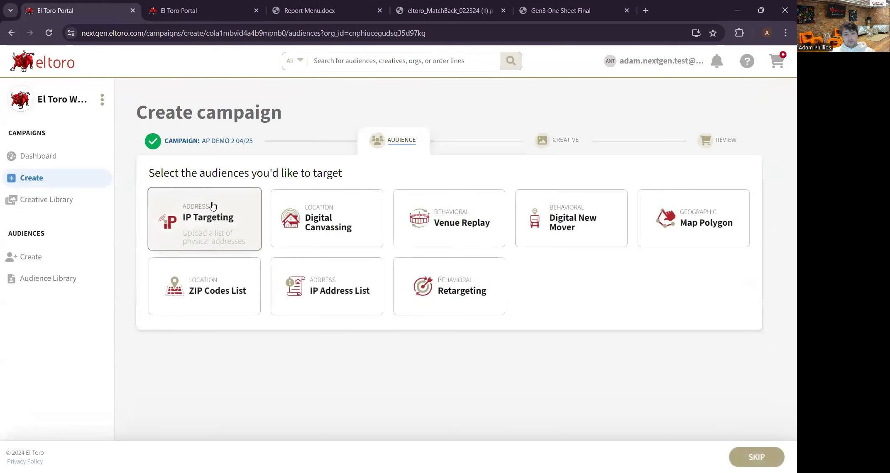
- Attach the existing IP Targeting audience TargetFile.csv dated 4/11/24 from the Audience Library to the campaign
{"action": "left_click", "coordinate": [208, 220]}
{"action": "left_click", "coordinate": [291, 235]}
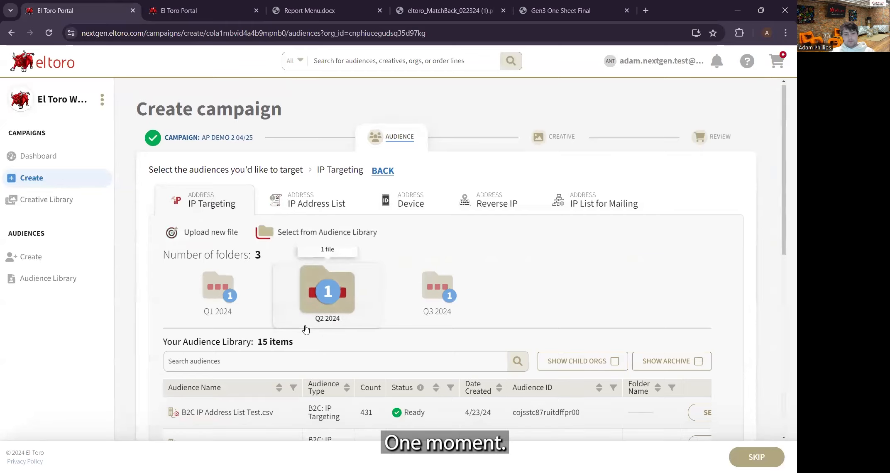
{"action": "scroll", "coordinate": [328, 301], "scroll_direction": "down", "scroll_amount": 4}
{"action": "scroll", "coordinate": [424, 323], "scroll_direction": "right", "scroll_amount": 2}
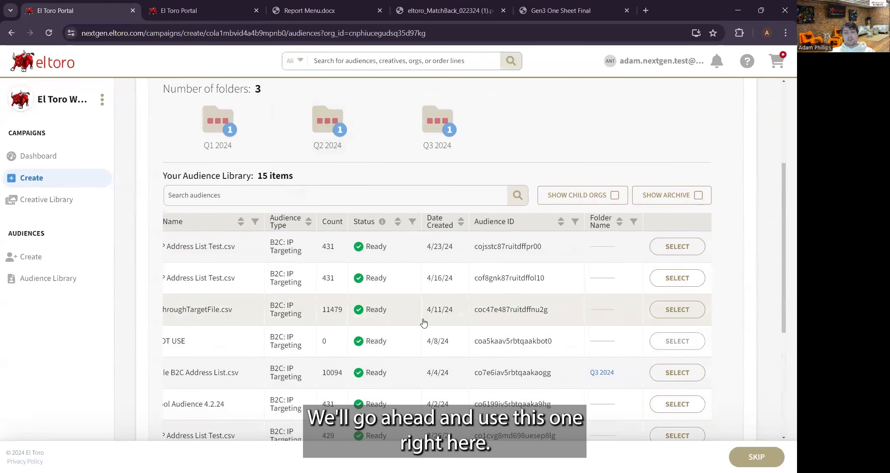
{"action": "left_click", "coordinate": [671, 311]}
{"action": "scroll", "coordinate": [669, 312], "scroll_direction": "down", "scroll_amount": 5}
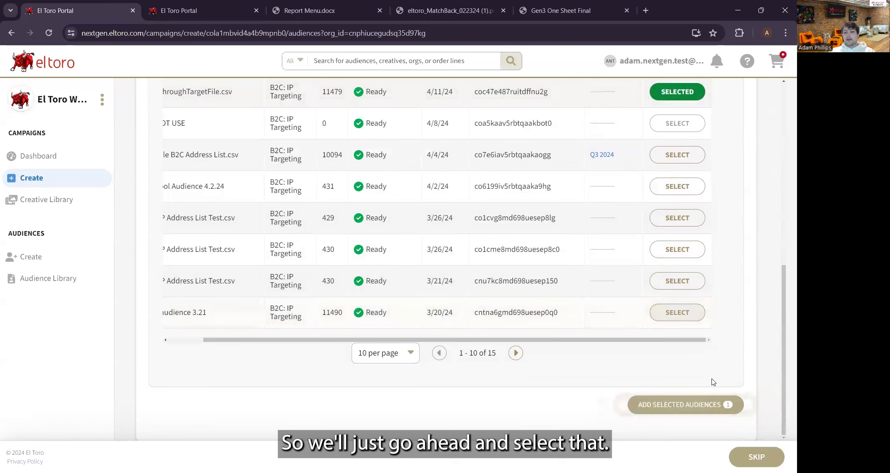
{"action": "left_click", "coordinate": [711, 408]}
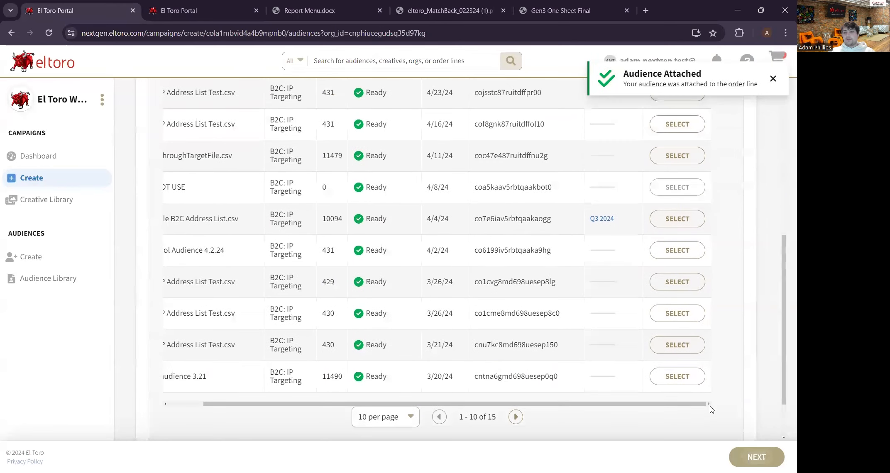
{"action": "scroll", "coordinate": [699, 255], "scroll_direction": "up", "scroll_amount": 6}
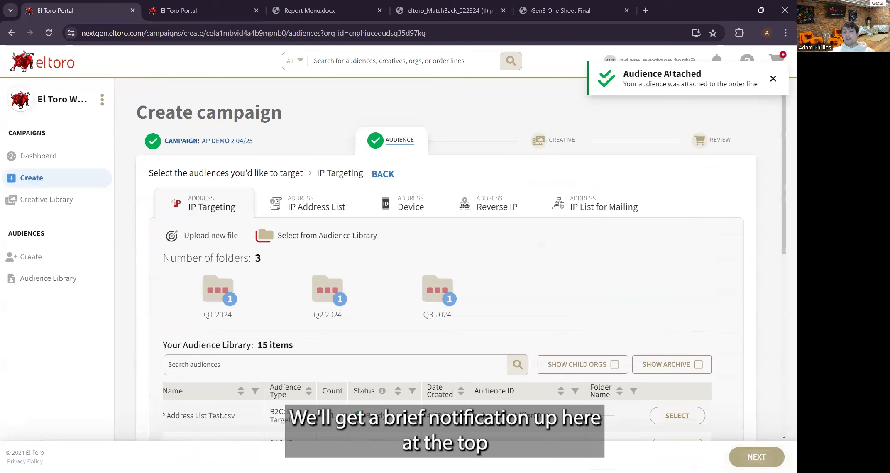
{"action": "left_click", "coordinate": [773, 79]}
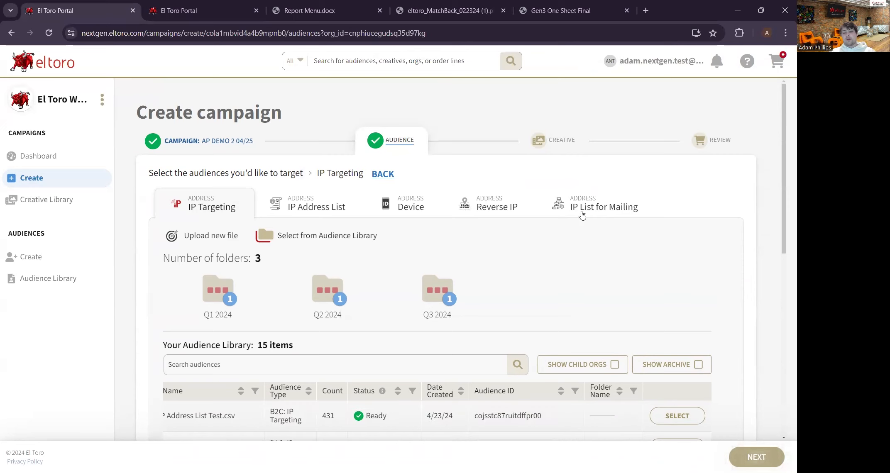
- Continue to the campaign's creative stage and list the existing Banner creatives from the Creative Library
{"action": "left_click", "coordinate": [752, 457]}
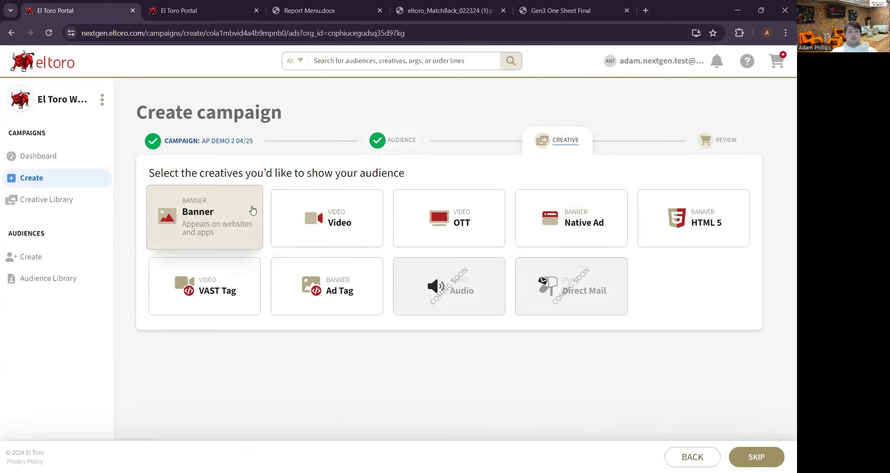
{"action": "left_click", "coordinate": [210, 241]}
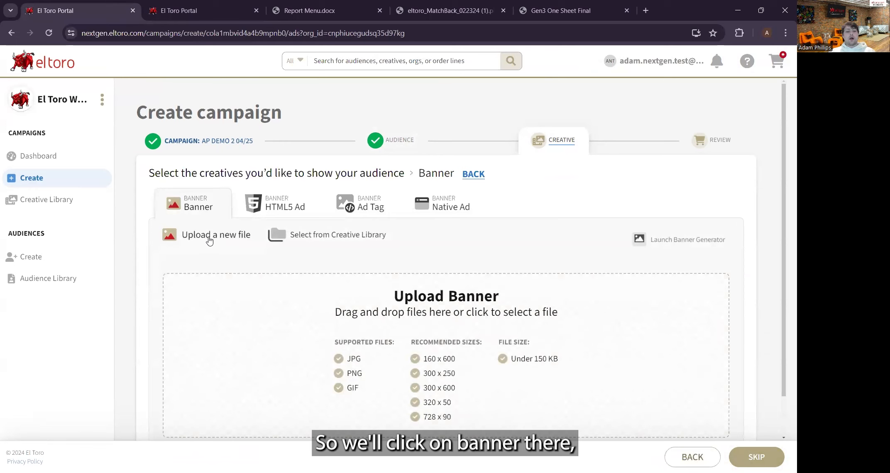
{"action": "scroll", "coordinate": [265, 236], "scroll_direction": "down", "scroll_amount": 1}
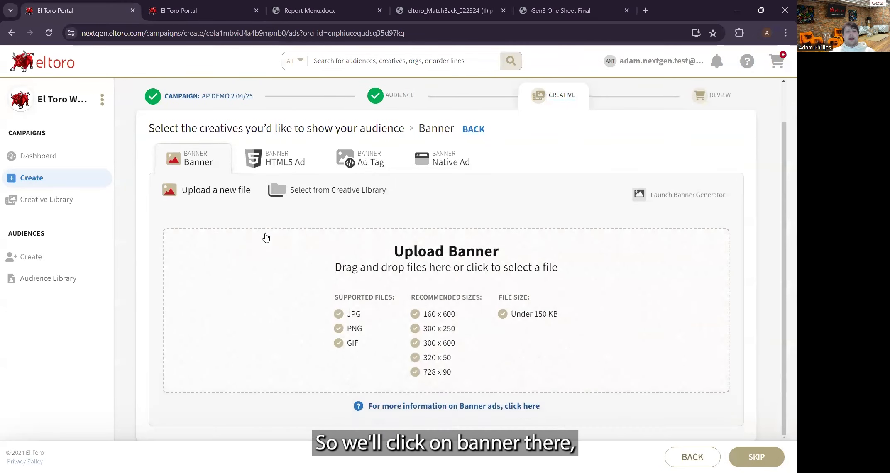
{"action": "left_click", "coordinate": [309, 191]}
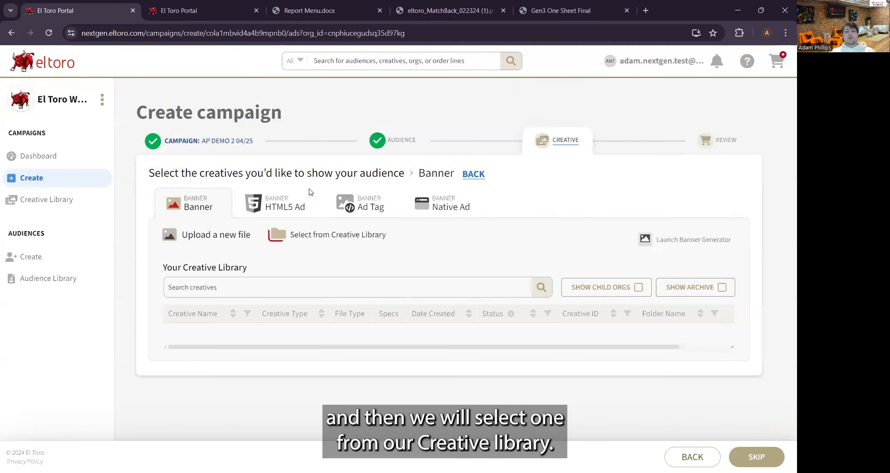
{"action": "scroll", "coordinate": [391, 272], "scroll_direction": "down", "scroll_amount": 2}
{"action": "scroll", "coordinate": [390, 273], "scroll_direction": "down", "scroll_amount": 1}
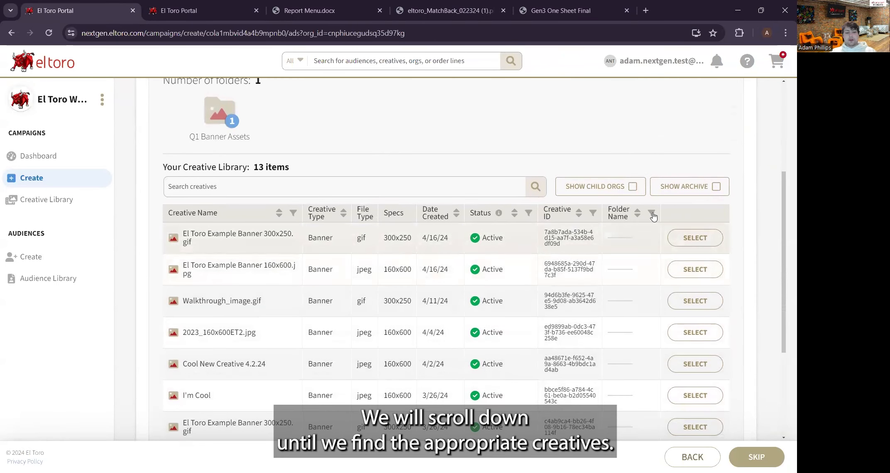
- Add the El Toro Example Banner 300x250.gif and 160x600.jpg dated 4/16/24 to the banner set and review its configuration
{"action": "left_click", "coordinate": [692, 239]}
{"action": "scroll", "coordinate": [692, 240], "scroll_direction": "down", "scroll_amount": 7}
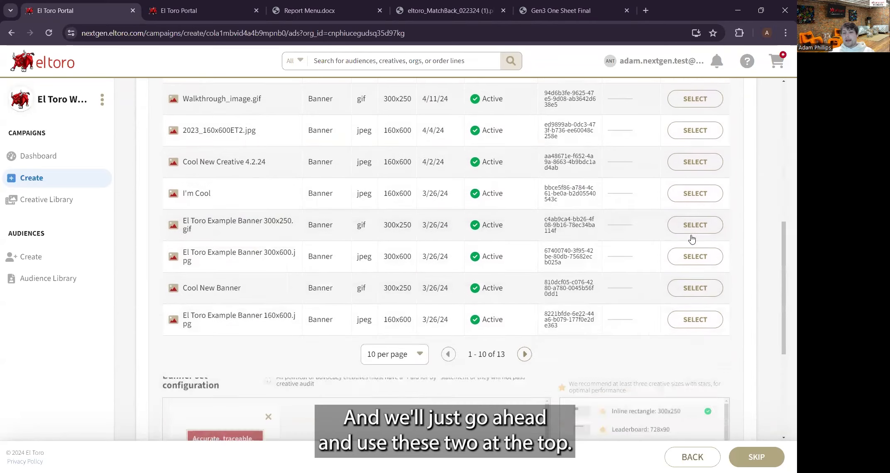
{"action": "scroll", "coordinate": [692, 260], "scroll_direction": "up", "scroll_amount": 5}
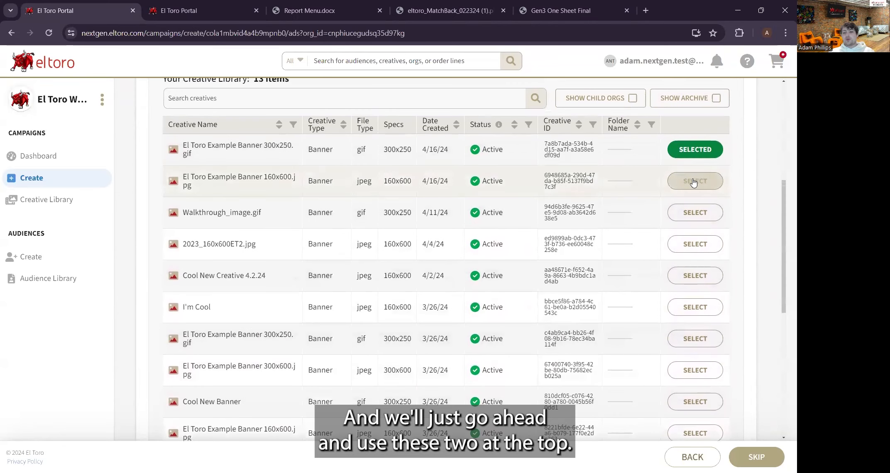
{"action": "left_click", "coordinate": [693, 181]}
{"action": "scroll", "coordinate": [692, 182], "scroll_direction": "up", "scroll_amount": 3}
{"action": "scroll", "coordinate": [728, 228], "scroll_direction": "down", "scroll_amount": 10}
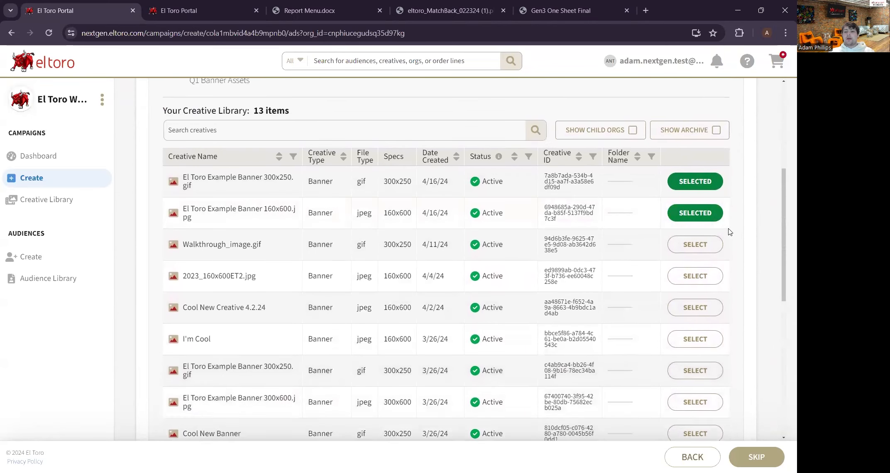
{"action": "scroll", "coordinate": [728, 228], "scroll_direction": "down", "scroll_amount": 1}
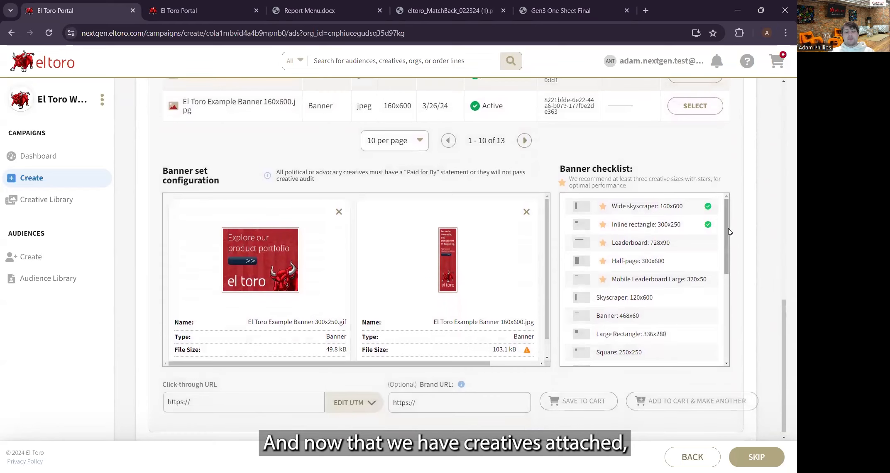
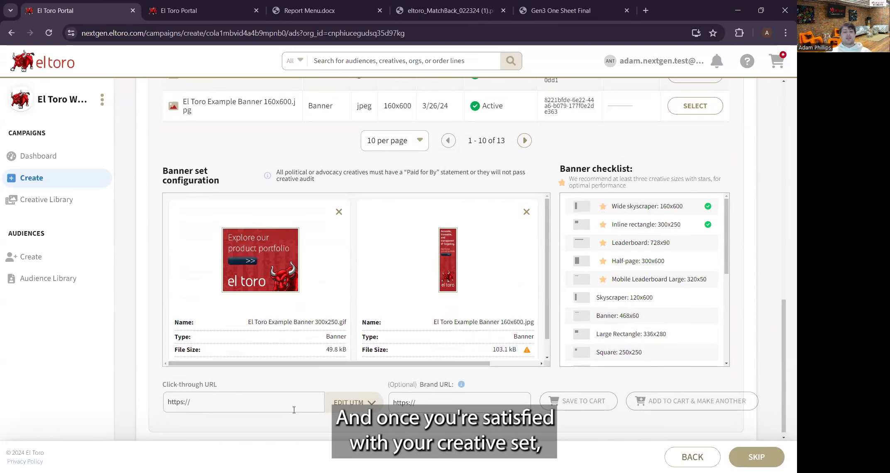
{"action": "left_click", "coordinate": [266, 402]}
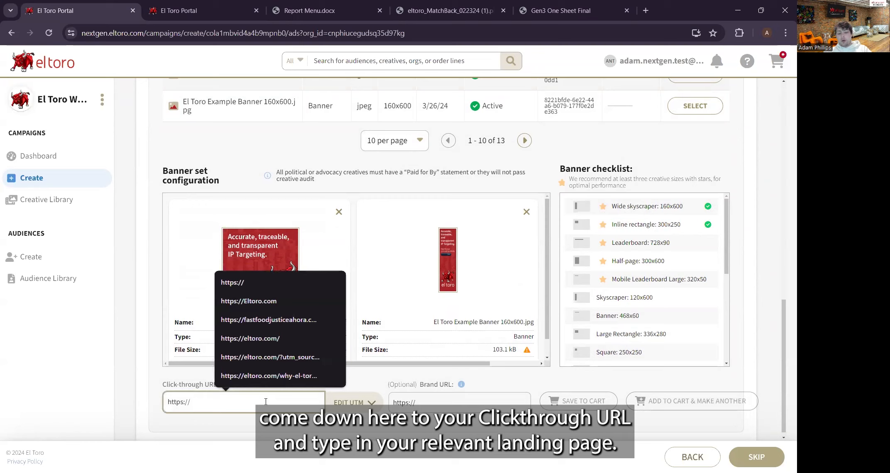
{"action": "type", "text": "Eltoro."}
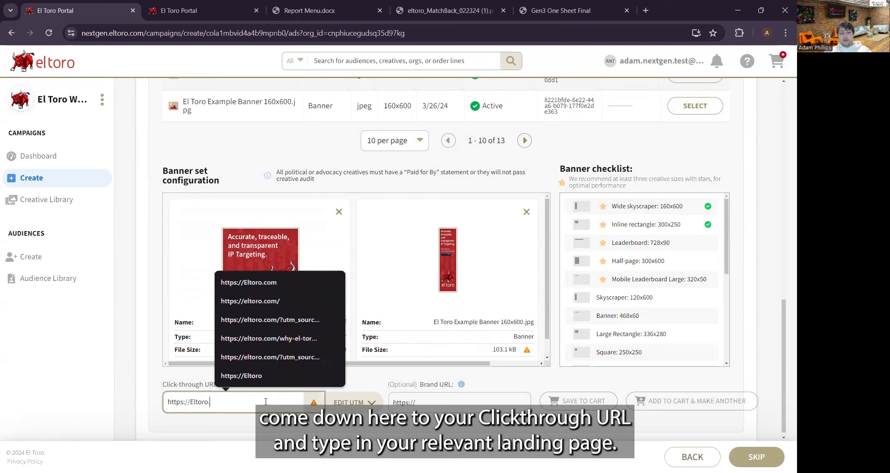
{"action": "type", "text": "com"}
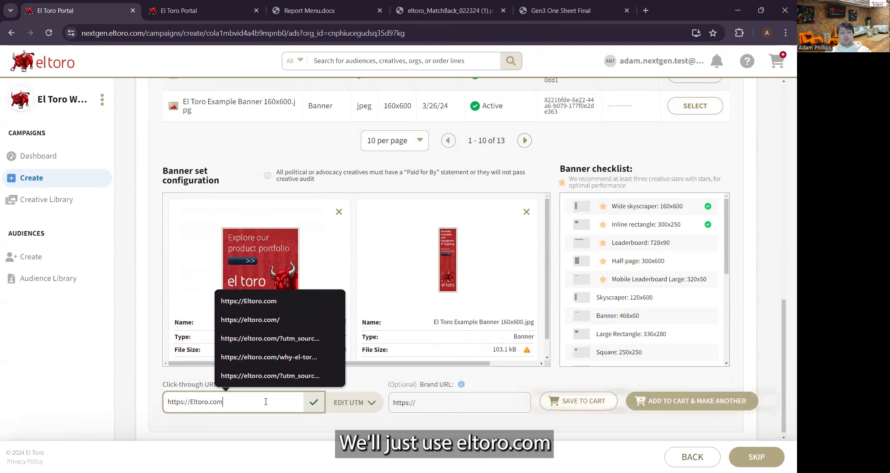
{"action": "left_click", "coordinate": [379, 382]}
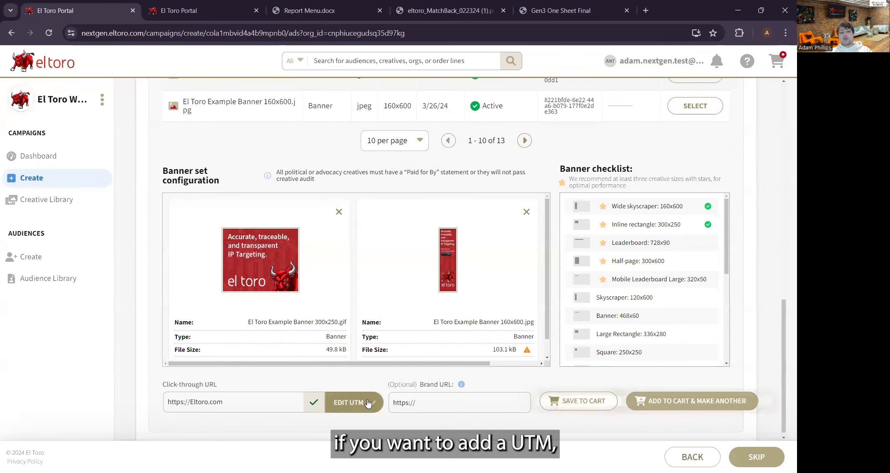
- Look over the UTM fields available for the banner set's click-through URL
{"action": "scroll", "coordinate": [368, 403], "scroll_direction": "down", "scroll_amount": 1}
{"action": "left_click", "coordinate": [368, 395]}
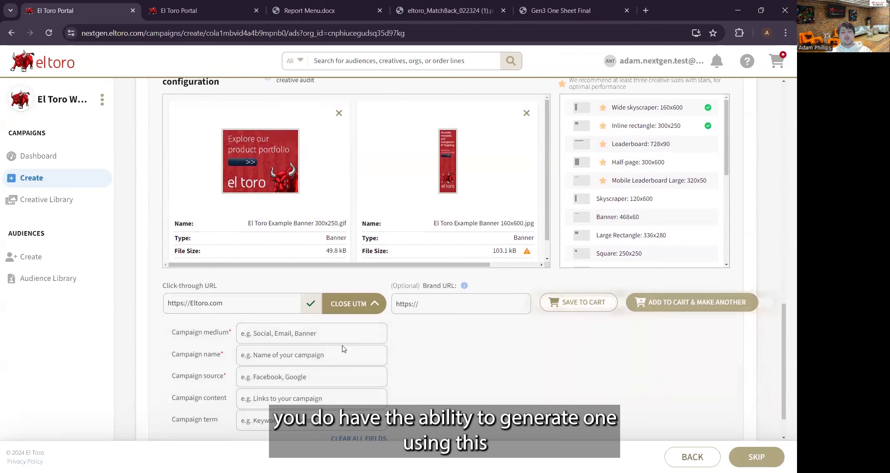
{"action": "left_click", "coordinate": [371, 313]}
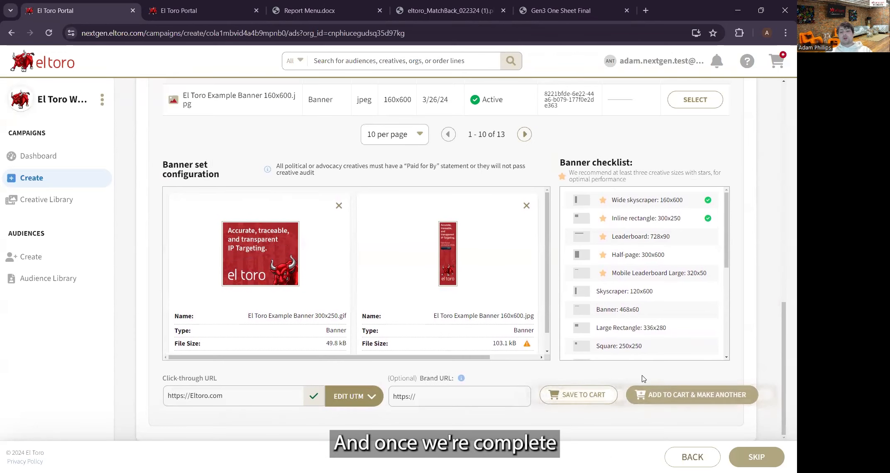
- Add the banner set to the cart with the option to make another, and continue to the campaign's review stage
{"action": "left_click", "coordinate": [683, 395]}
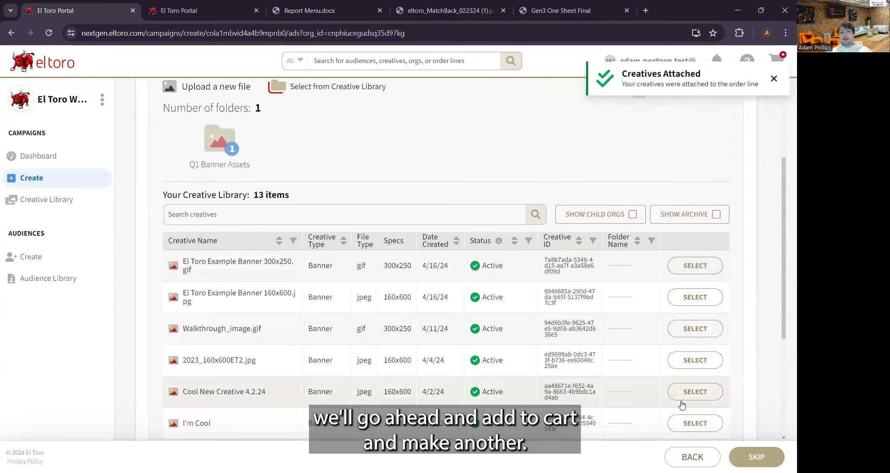
{"action": "scroll", "coordinate": [714, 145], "scroll_direction": "down", "scroll_amount": 3}
{"action": "scroll", "coordinate": [715, 141], "scroll_direction": "up", "scroll_amount": 2}
{"action": "scroll", "coordinate": [714, 141], "scroll_direction": "up", "scroll_amount": 5}
{"action": "scroll", "coordinate": [731, 125], "scroll_direction": "down", "scroll_amount": 6}
{"action": "scroll", "coordinate": [750, 108], "scroll_direction": "up", "scroll_amount": 6}
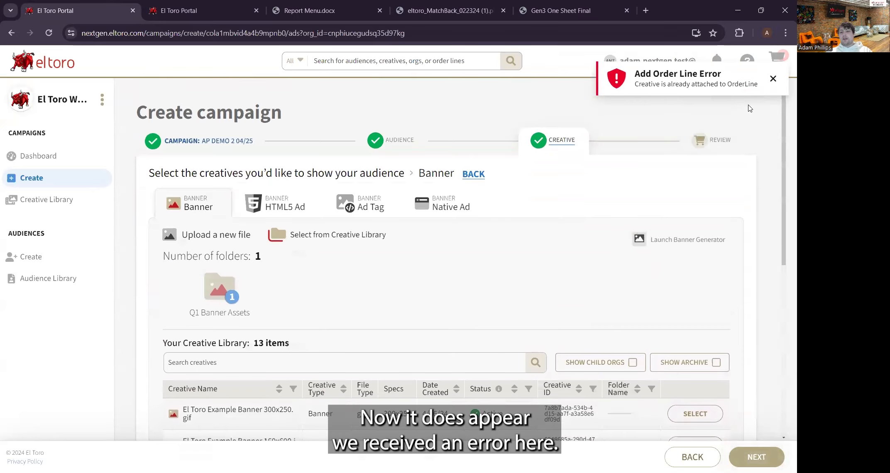
{"action": "scroll", "coordinate": [750, 108], "scroll_direction": "down", "scroll_amount": 9}
{"action": "left_click", "coordinate": [772, 80]}
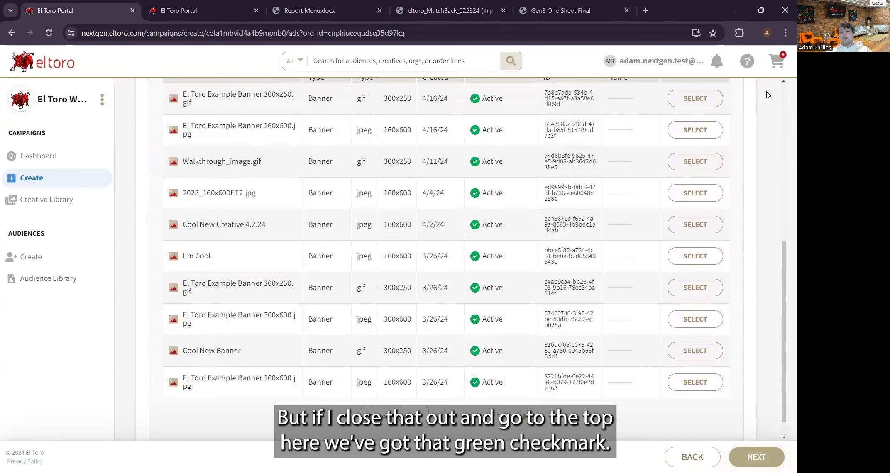
{"action": "scroll", "coordinate": [767, 91], "scroll_direction": "up", "scroll_amount": 10}
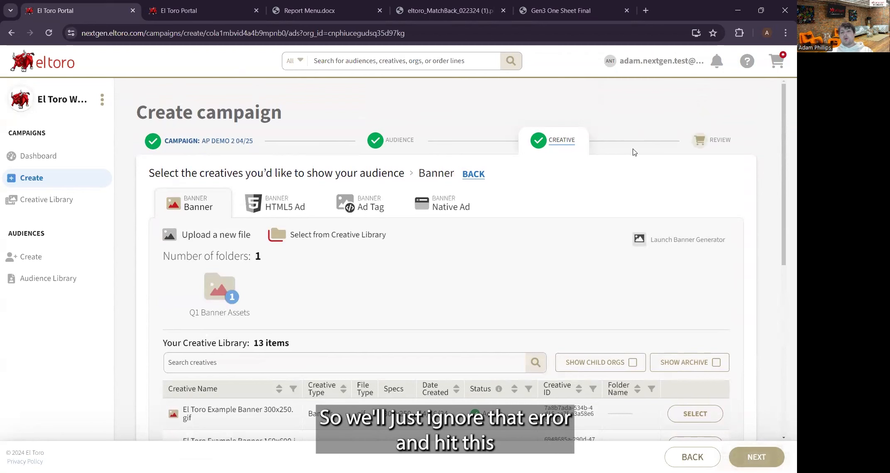
{"action": "left_click", "coordinate": [757, 457]}
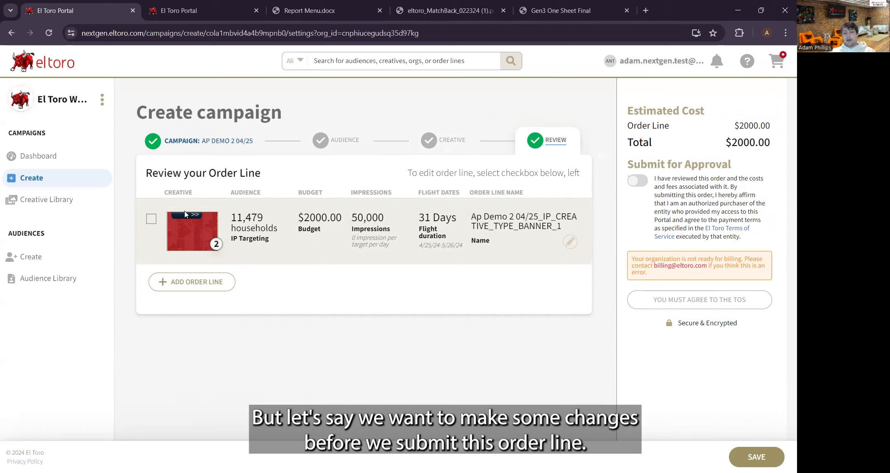
- Select the order line and look over its creative and audience editing options without changing them
{"action": "left_click", "coordinate": [151, 219]}
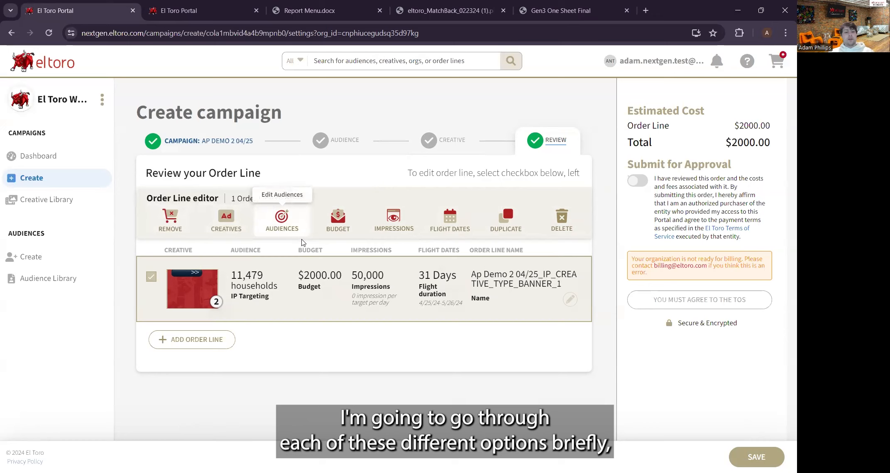
{"action": "left_click", "coordinate": [226, 222]}
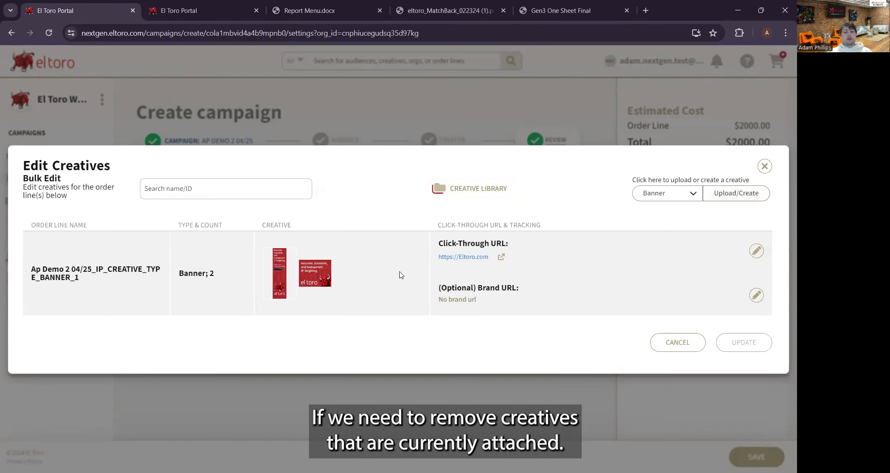
{"action": "left_click", "coordinate": [317, 274]}
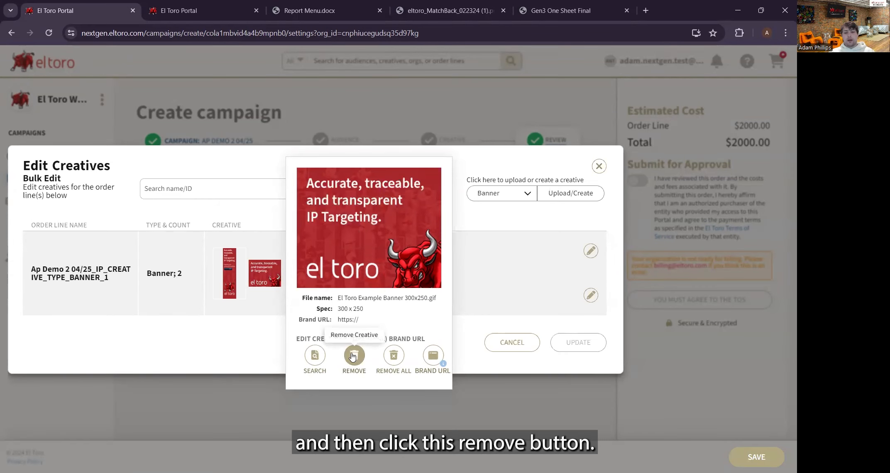
{"action": "left_click", "coordinate": [468, 167]}
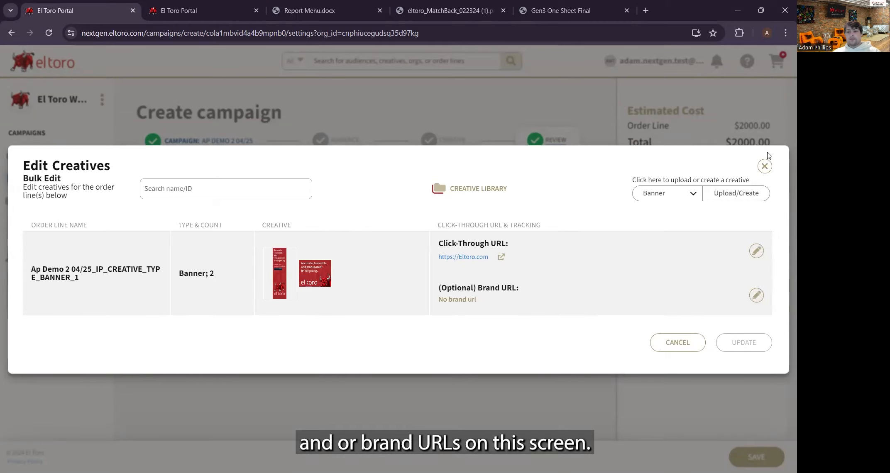
{"action": "left_click", "coordinate": [766, 167]}
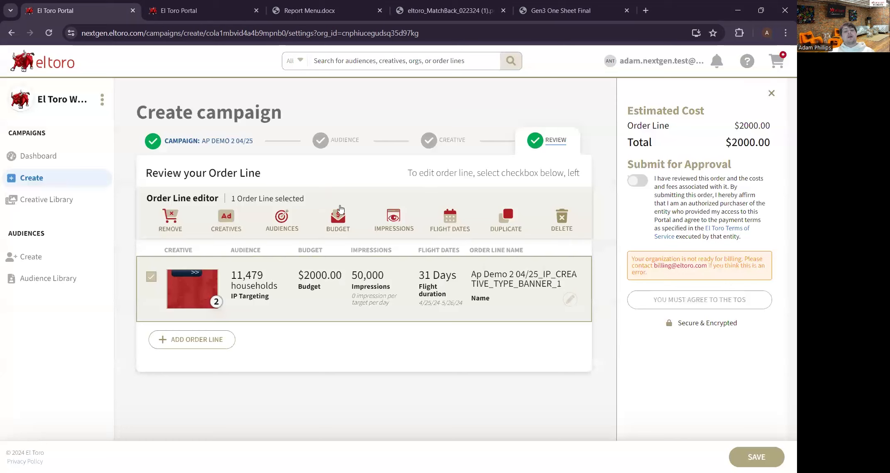
{"action": "left_click", "coordinate": [273, 219]}
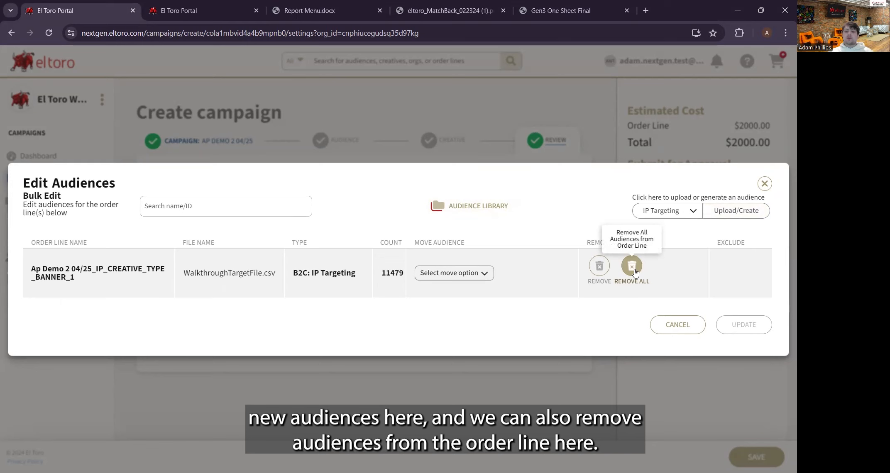
{"action": "left_click", "coordinate": [678, 325]}
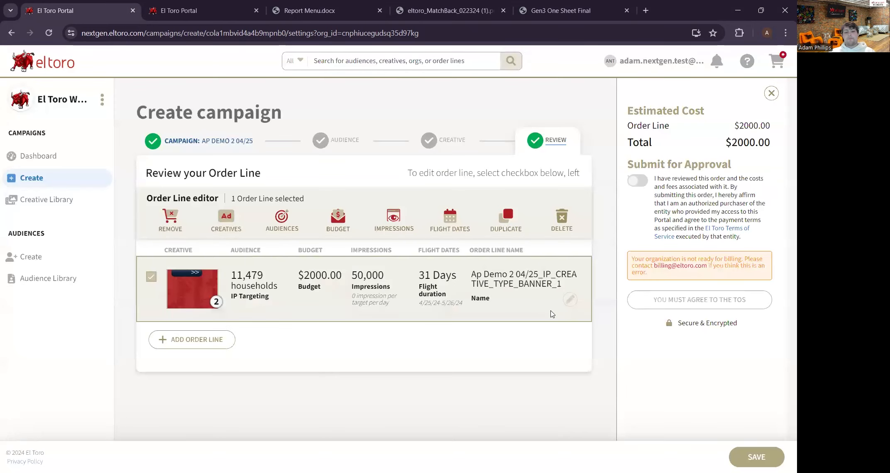
- Set the order line's budget to $2500
{"action": "left_click", "coordinate": [353, 226]}
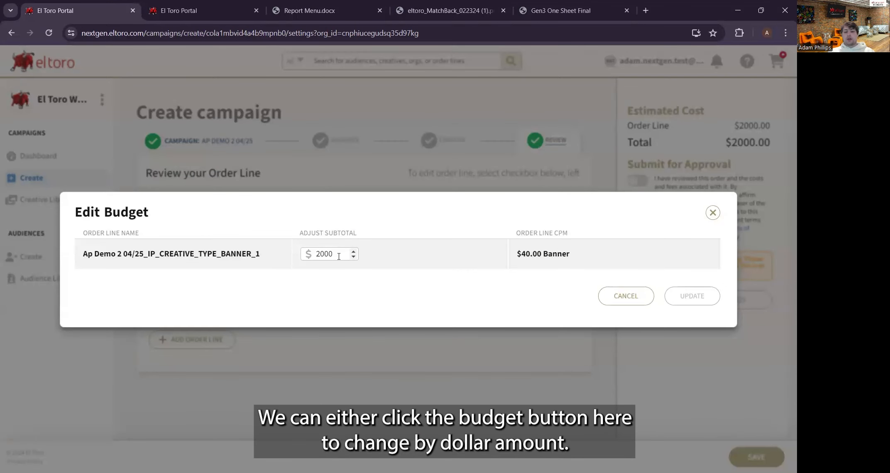
{"action": "left_click_drag", "start_coordinate": [339, 256], "coordinate": [314, 258]}
{"action": "type", "text": "2500"}
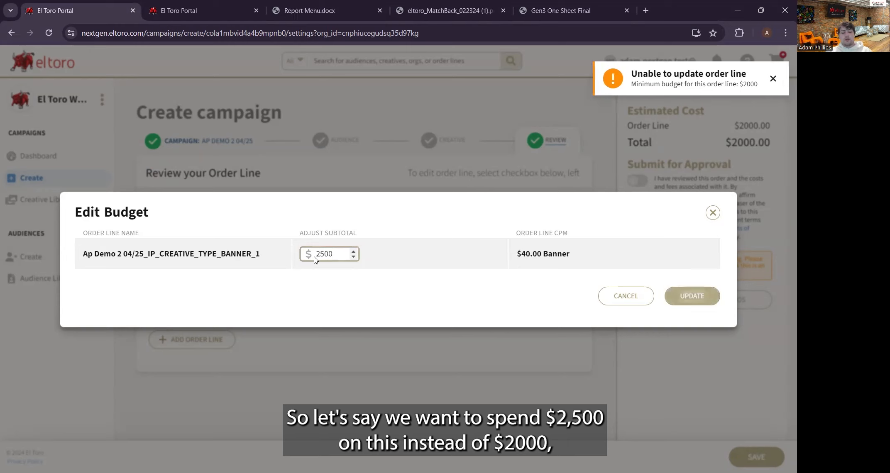
{"action": "left_click", "coordinate": [705, 294]}
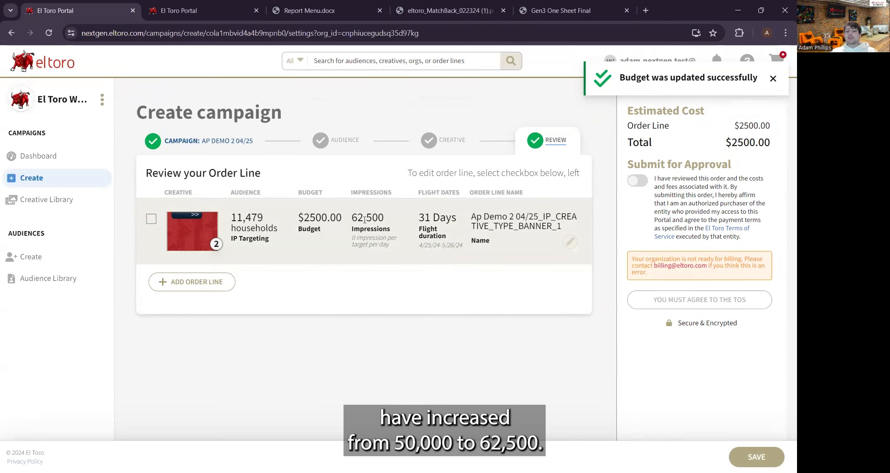
- Set the order line's total impressions to 50000
{"action": "left_click", "coordinate": [152, 219]}
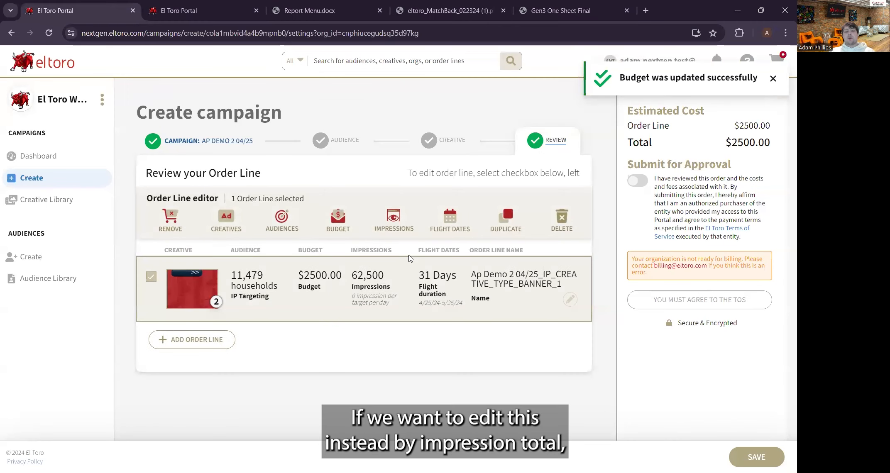
{"action": "left_click", "coordinate": [406, 226]}
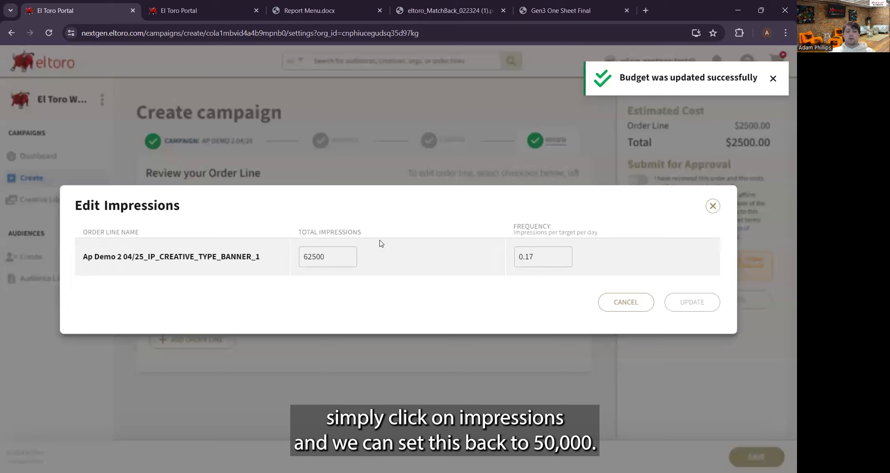
{"action": "left_click_drag", "start_coordinate": [331, 262], "coordinate": [290, 265]}
{"action": "type", "text": "50000"}
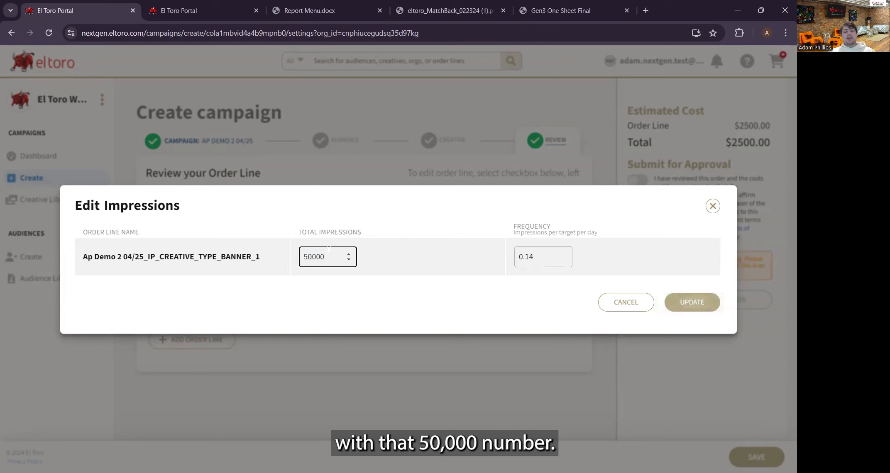
{"action": "left_click", "coordinate": [702, 303]}
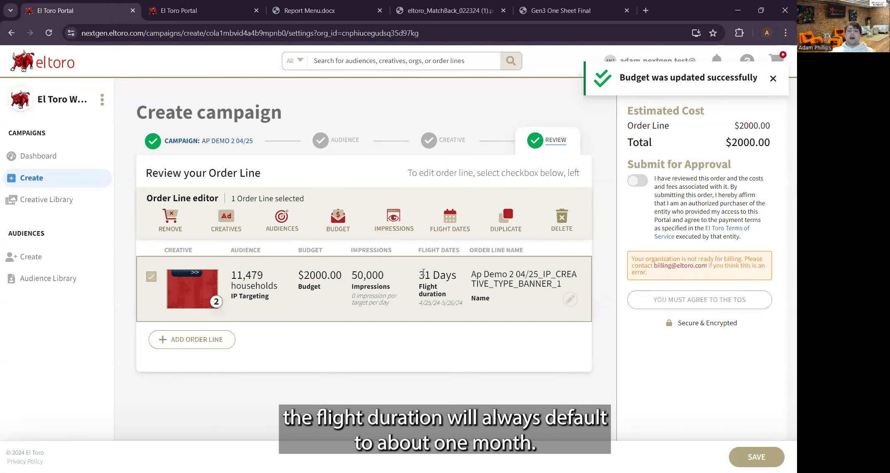
- Try the one-day flight option, turn it off again and set the order line's flight end date to May 9, 2024
{"action": "left_click", "coordinate": [449, 224]}
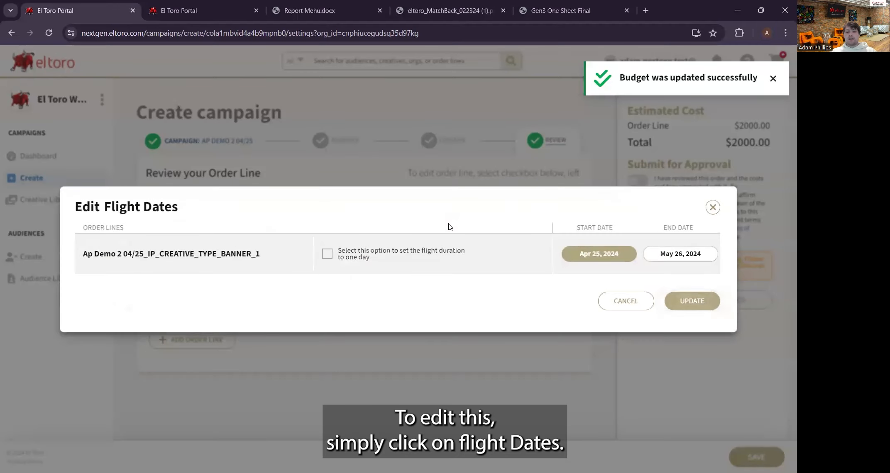
{"action": "left_click", "coordinate": [360, 253]}
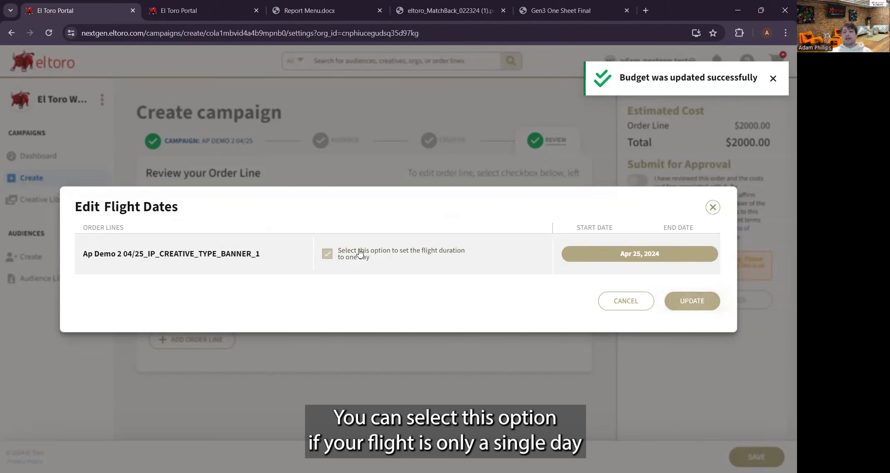
{"action": "left_click", "coordinate": [360, 253]}
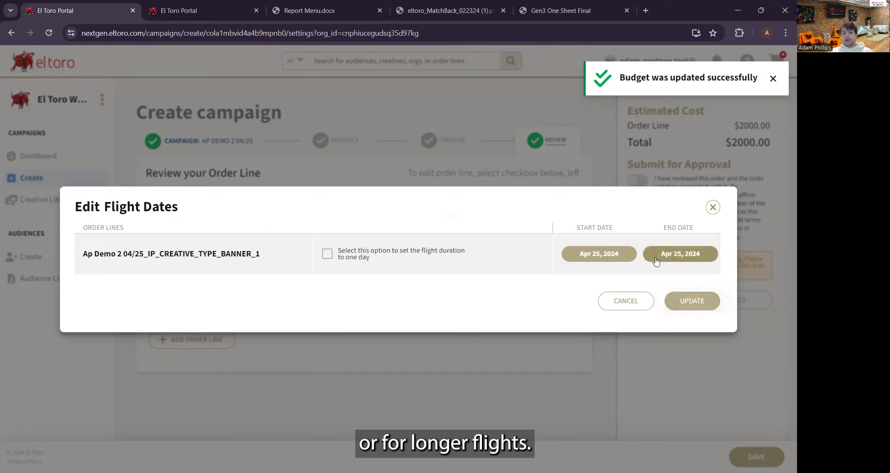
{"action": "left_click", "coordinate": [684, 260]}
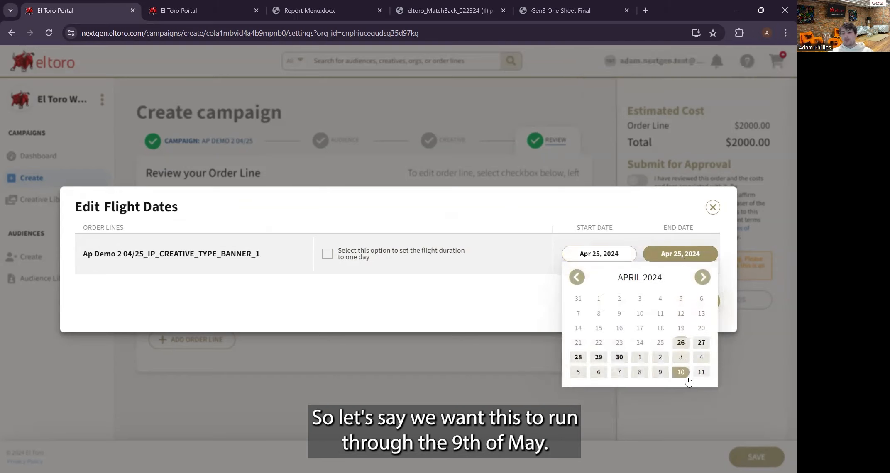
{"action": "left_click", "coordinate": [663, 373]}
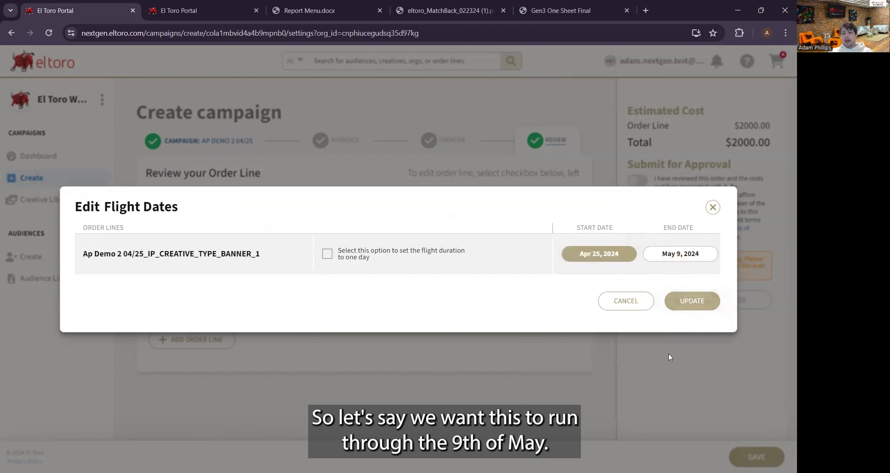
{"action": "left_click", "coordinate": [688, 303]}
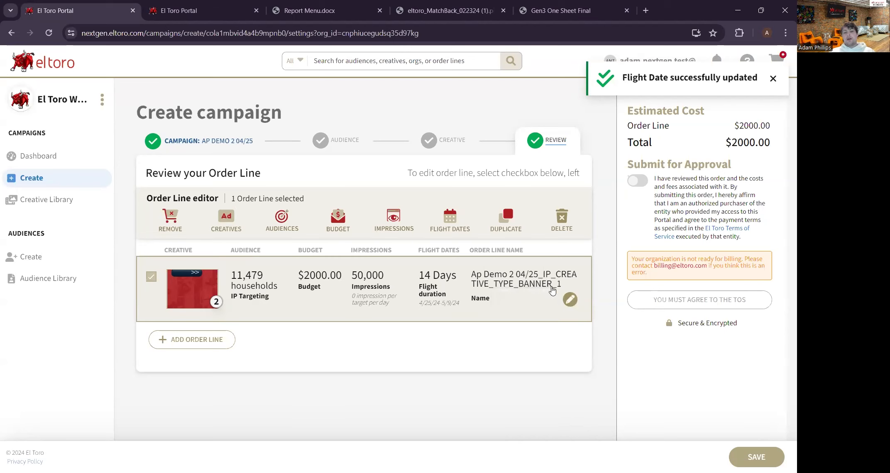
- Rename the order line as AP Demo 2 04/25 and deselect it
{"action": "left_click", "coordinate": [571, 300]}
{"action": "key", "text": "ctrl+a"}
{"action": "type", "text": "A"}
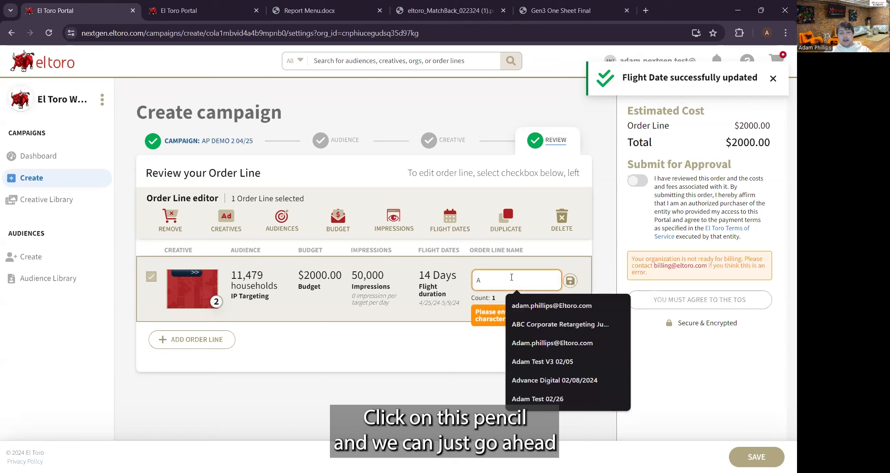
{"action": "type", "text": "P Demo 2 04/25"}
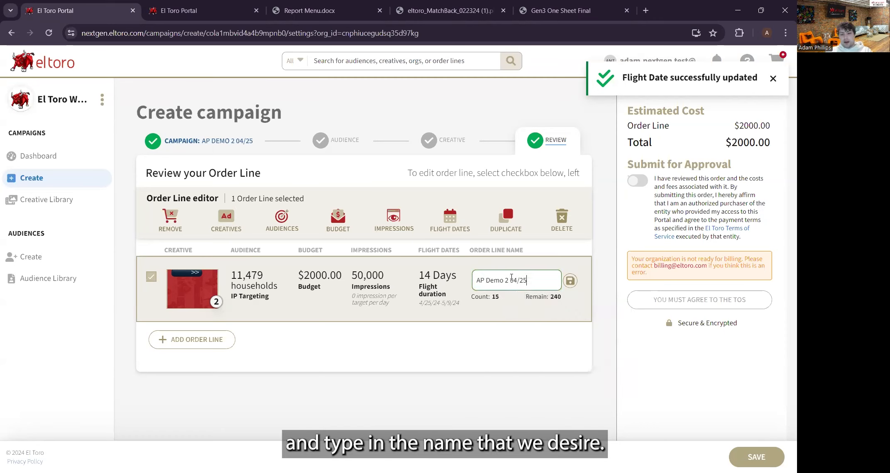
{"action": "left_click", "coordinate": [570, 281]}
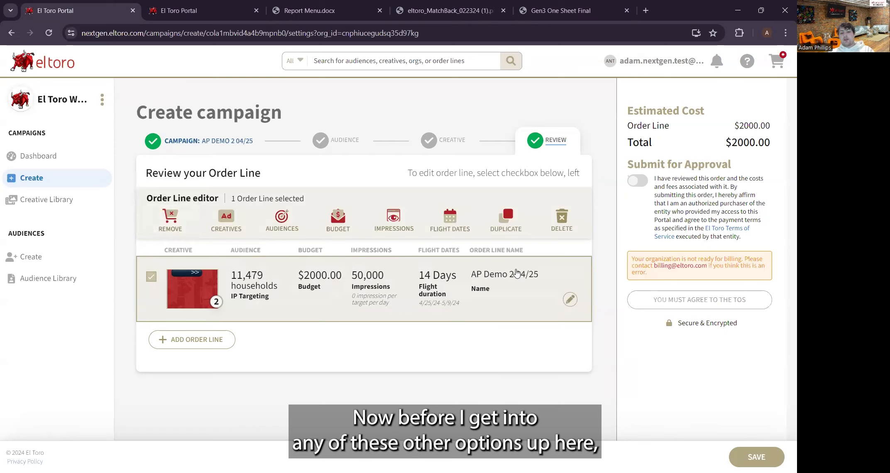
{"action": "left_click", "coordinate": [152, 277]}
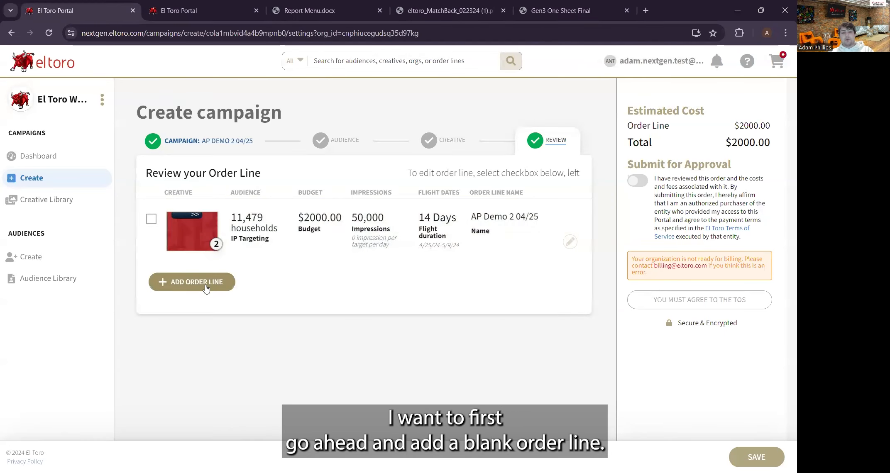
- Add a blank order line to the campaign and check its editing options
{"action": "left_click", "coordinate": [206, 285]}
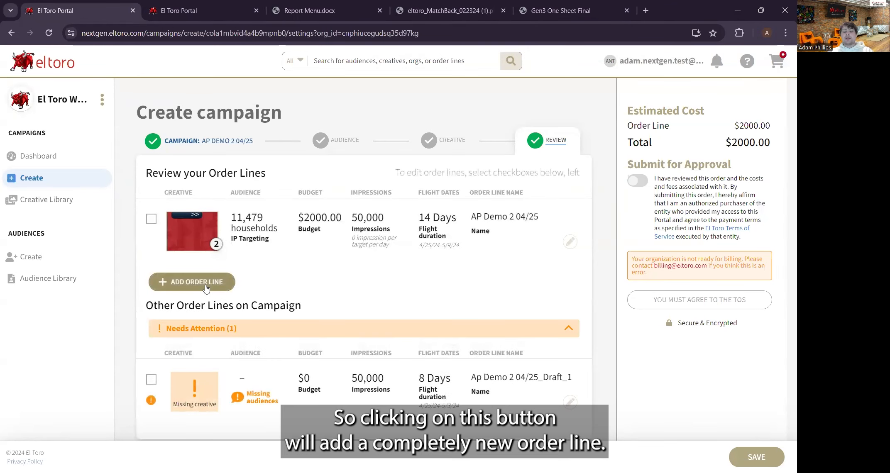
{"action": "left_click", "coordinate": [151, 379]}
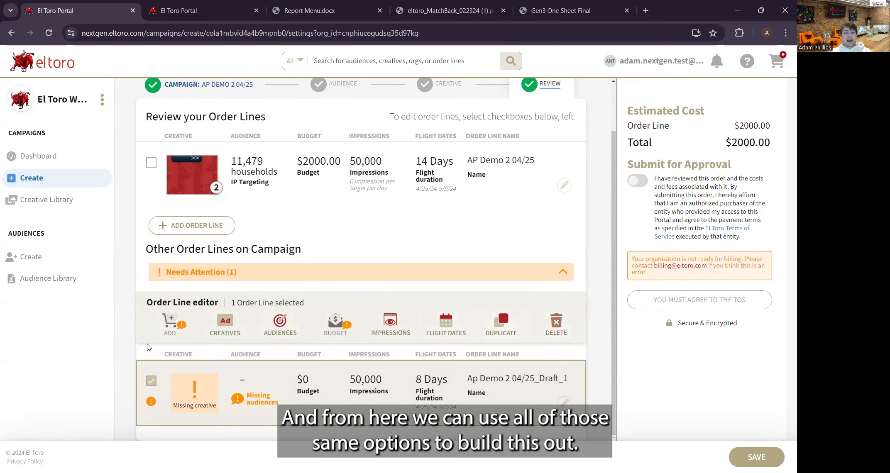
{"action": "left_click", "coordinate": [150, 379]}
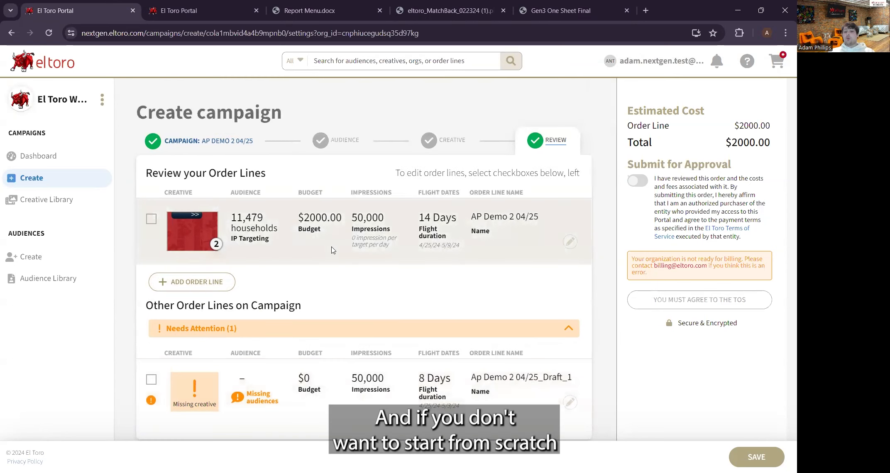
- Duplicate the AP Demo 2 04/25 order line and review the campaign's details, audiences and creatives in the shopping cart
{"action": "left_click", "coordinate": [155, 221]}
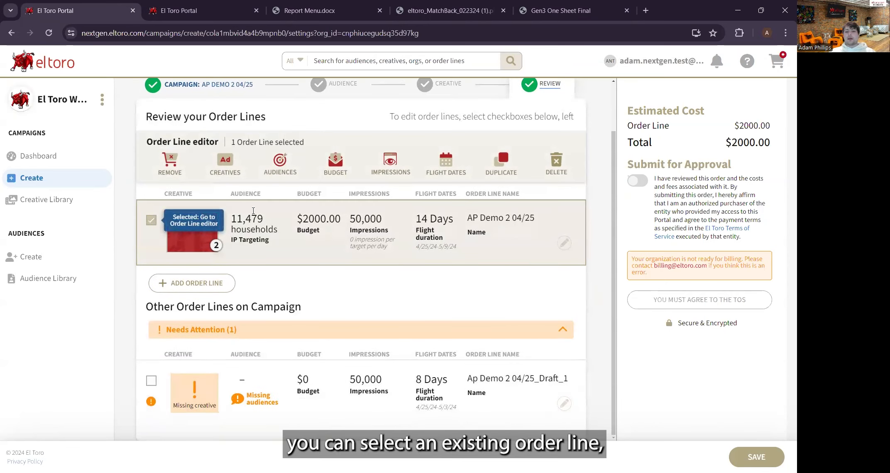
{"action": "left_click", "coordinate": [501, 172]}
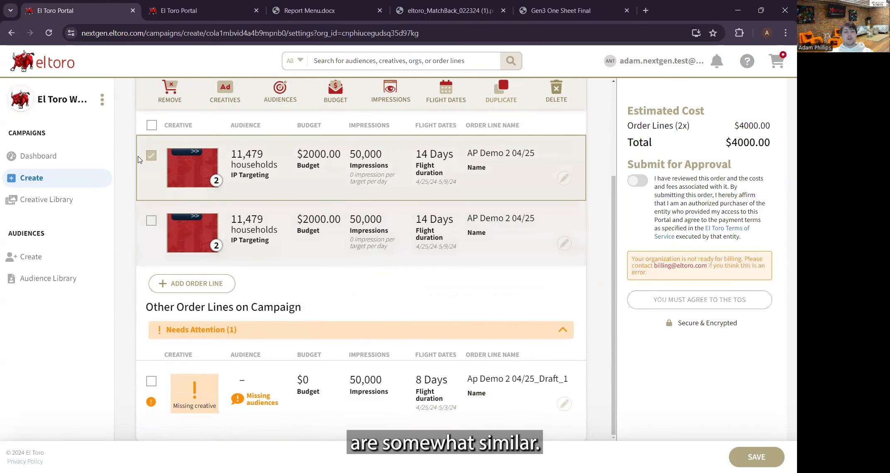
{"action": "left_click", "coordinate": [151, 156]}
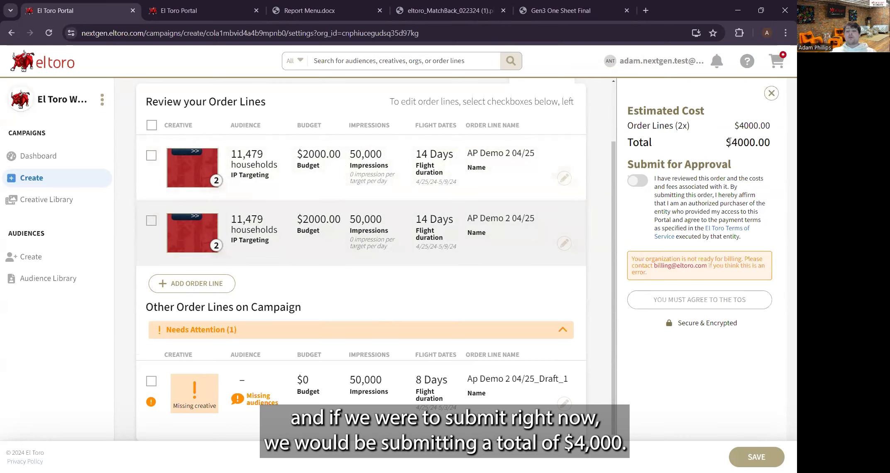
{"action": "left_click", "coordinate": [776, 62]}
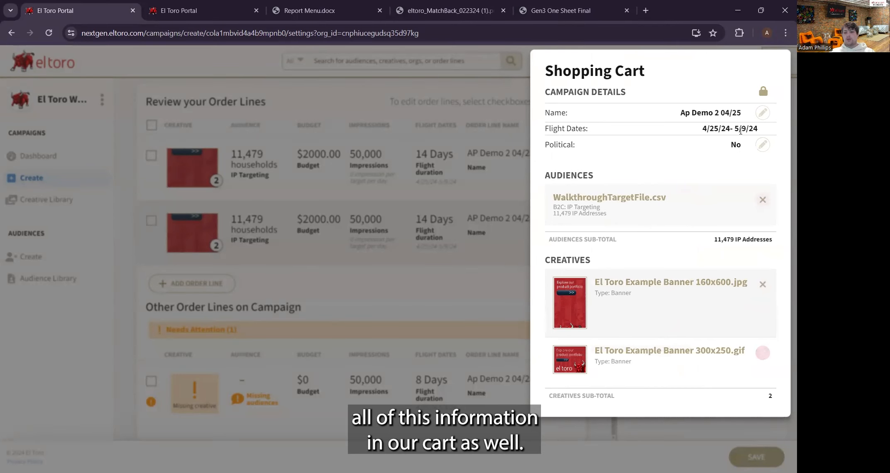
{"action": "left_click", "coordinate": [506, 76]}
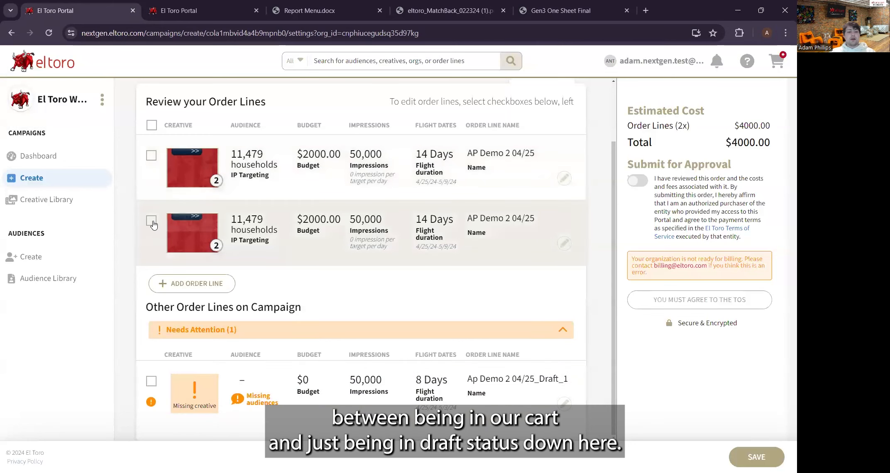
- Remove the duplicated AP Demo 2 04/25 order line from the cart and add it back from the campaign's other order lines
{"action": "left_click", "coordinate": [151, 221]}
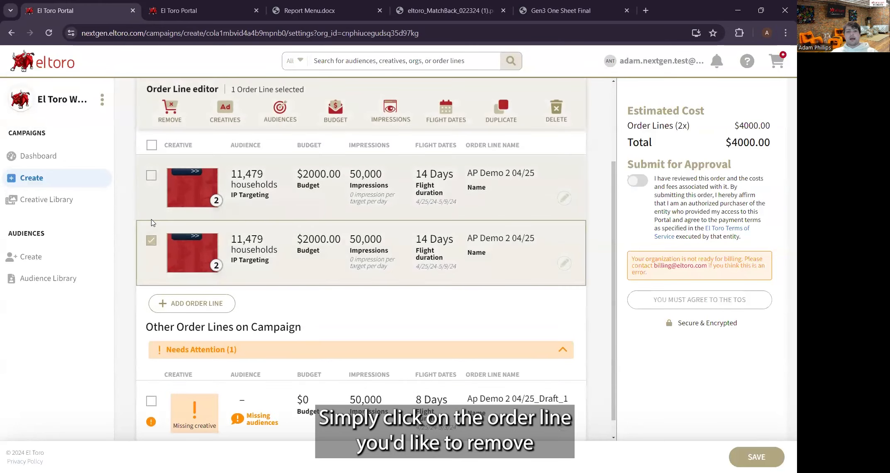
{"action": "left_click", "coordinate": [166, 121]}
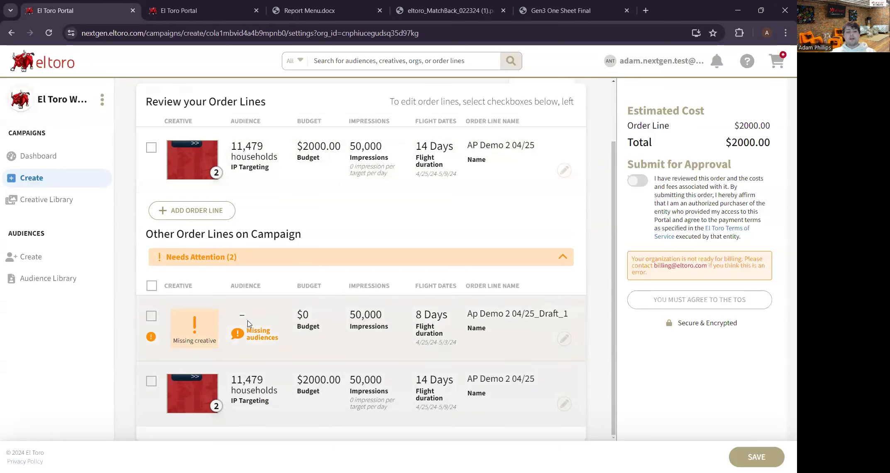
{"action": "left_click", "coordinate": [152, 381]}
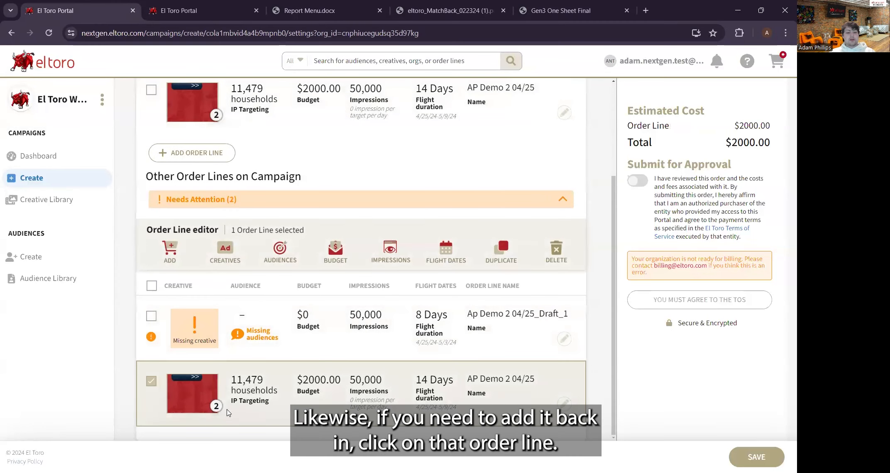
{"action": "left_click", "coordinate": [174, 253]}
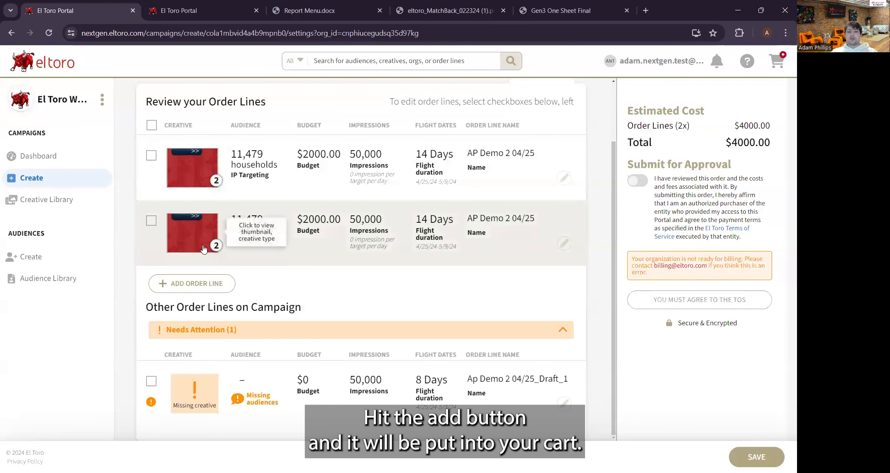
- Delete the duplicated AP Demo 2 04/25 order line and the blank Ap Demo 2 04/25_Draft_1 order line
{"action": "left_click", "coordinate": [151, 221]}
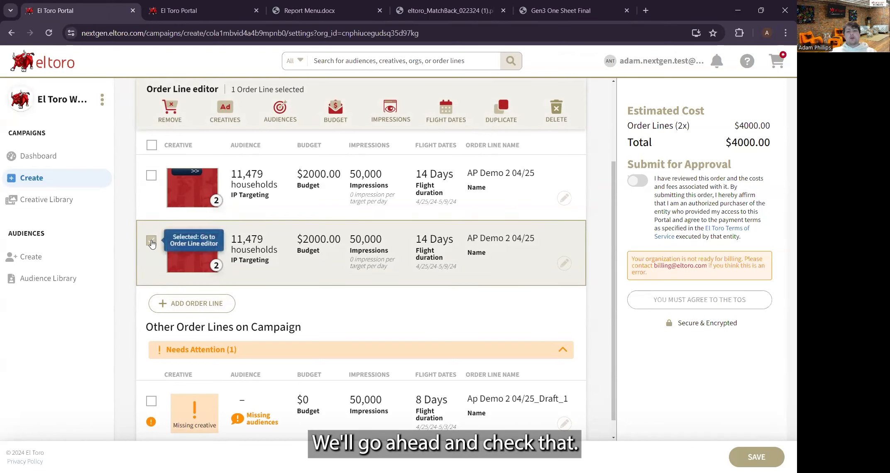
{"action": "left_click", "coordinate": [564, 123]}
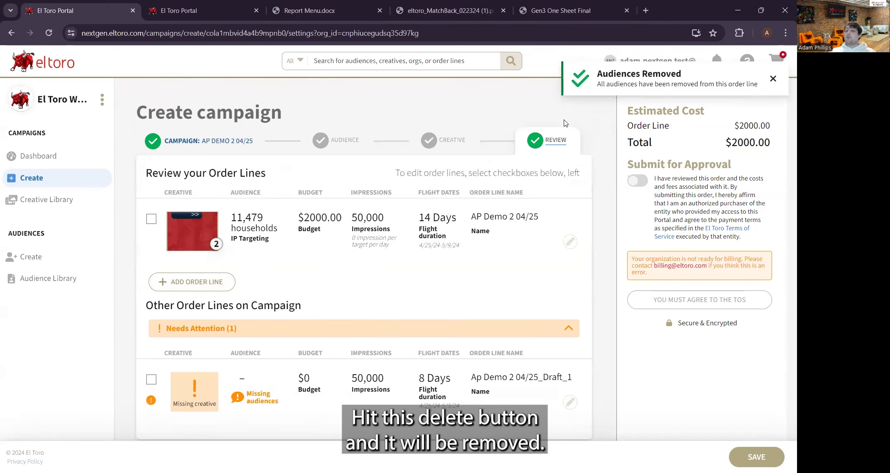
{"action": "left_click", "coordinate": [151, 380]}
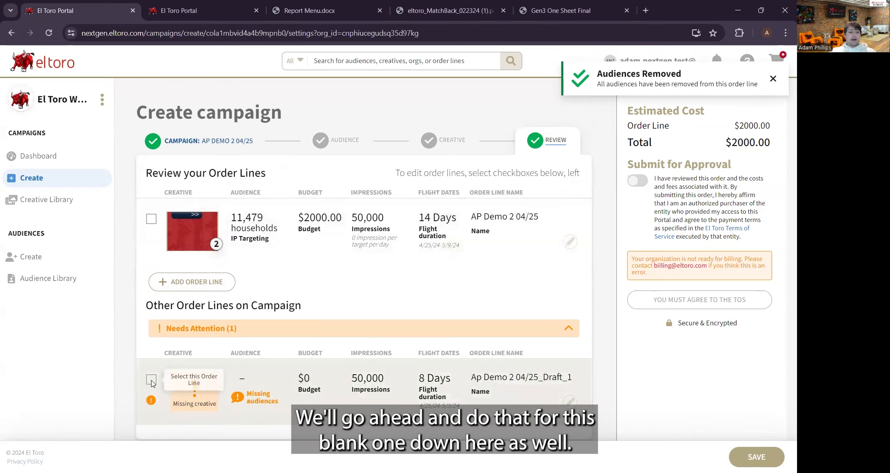
{"action": "left_click", "coordinate": [564, 319]}
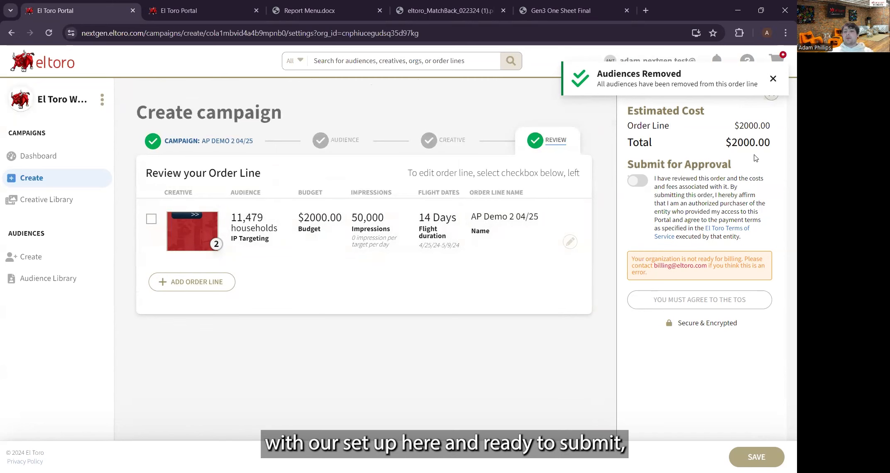
- Go to the campaign dashboard and check the order line notes of the rejected AP Demo 04/23 order line
{"action": "left_click", "coordinate": [639, 182]}
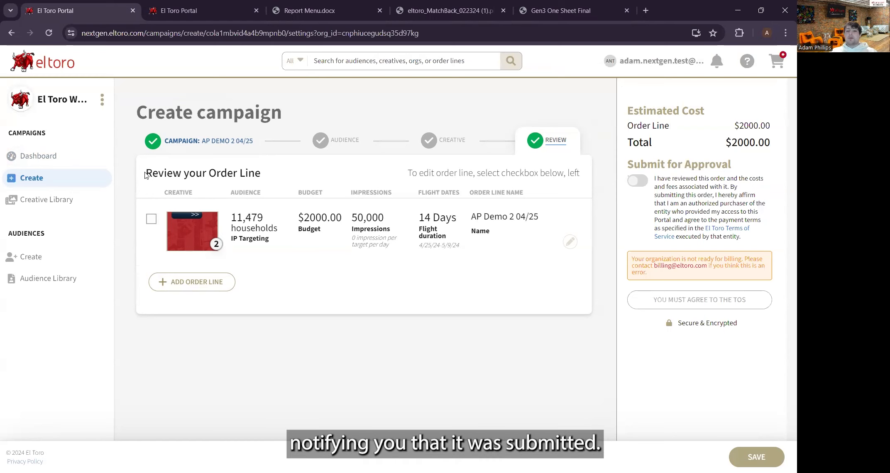
{"action": "left_click", "coordinate": [79, 153]}
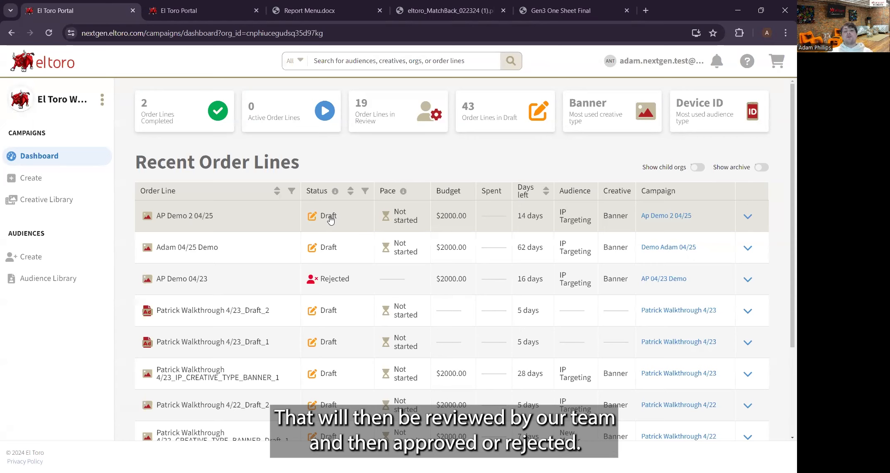
{"action": "left_click", "coordinate": [333, 279]}
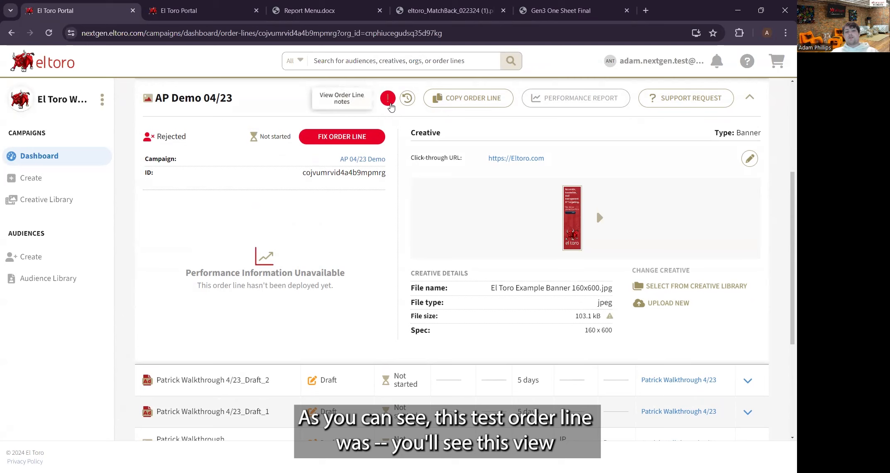
{"action": "left_click", "coordinate": [390, 103]}
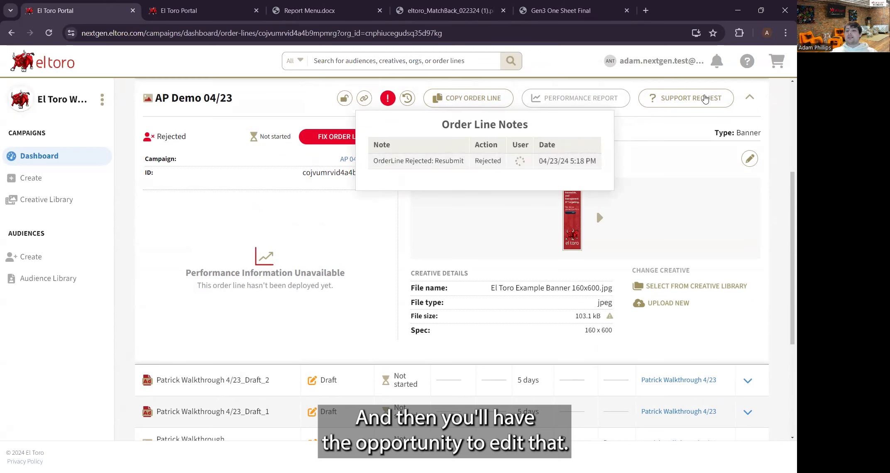
{"action": "left_click", "coordinate": [750, 98]}
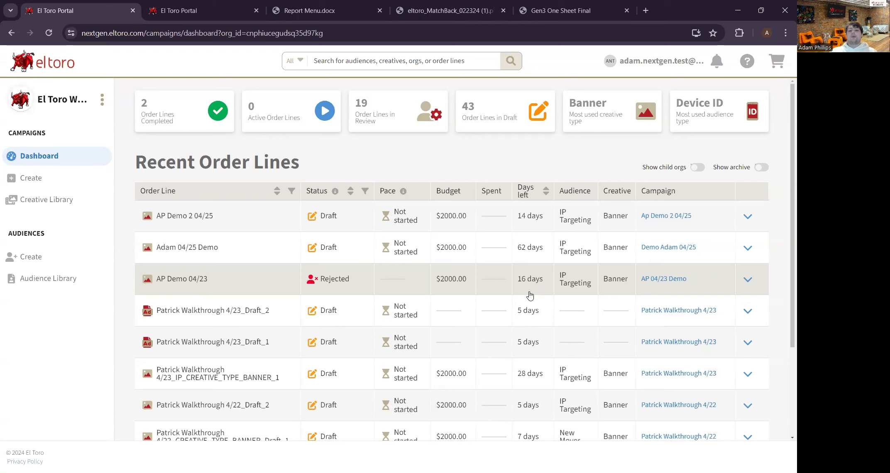
- Examine the details of the AP Demo 2 04/25 order line and of Reporting Test on Prod - B2C Banner in the other open portal page
{"action": "left_click", "coordinate": [748, 216]}
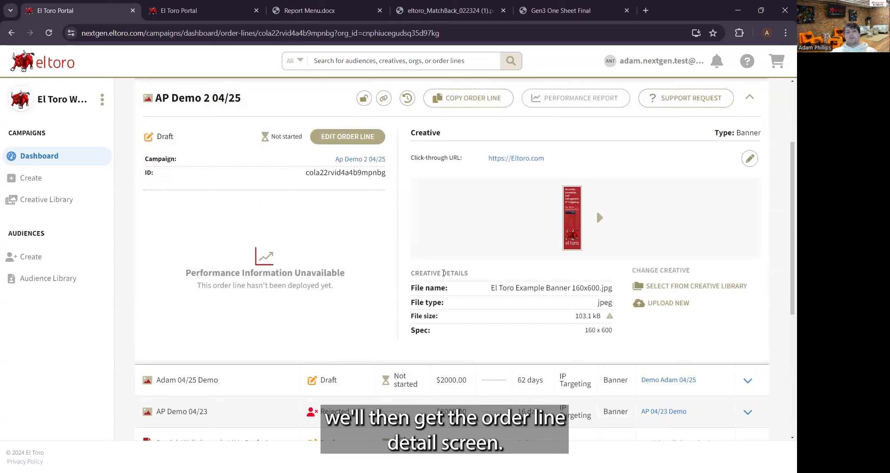
{"action": "scroll", "coordinate": [443, 274], "scroll_direction": "up", "scroll_amount": 1}
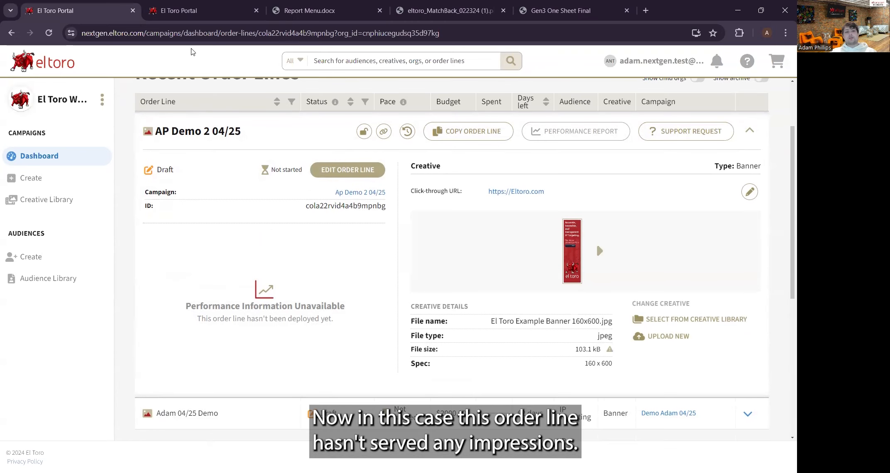
{"action": "left_click", "coordinate": [187, 12]}
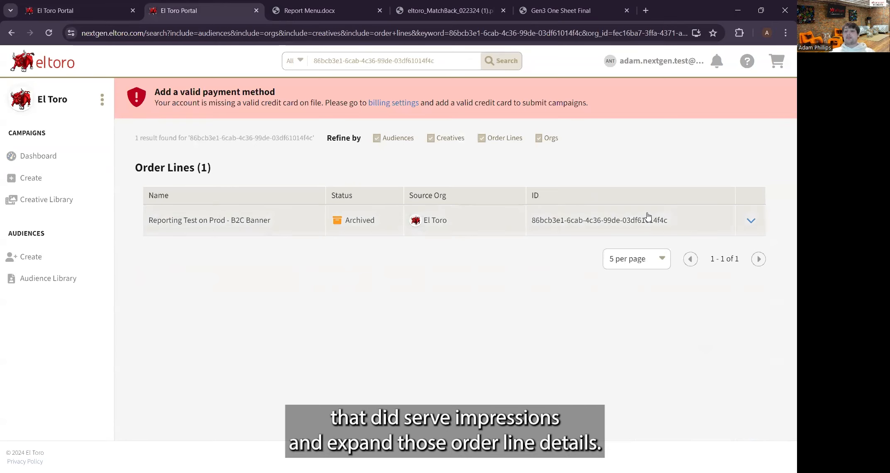
{"action": "left_click", "coordinate": [757, 227]}
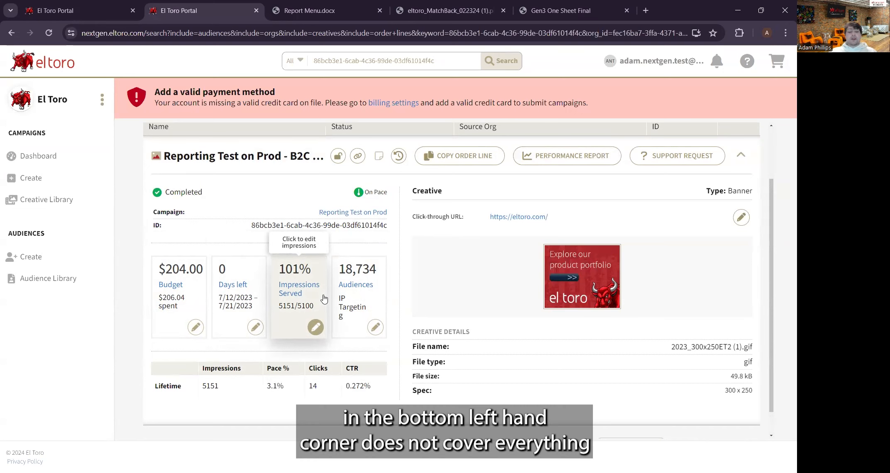
- Open the performance report of Reporting Test on Prod - B2C Banner and view the statistics of its 300 x 250 creative
{"action": "left_click", "coordinate": [569, 156]}
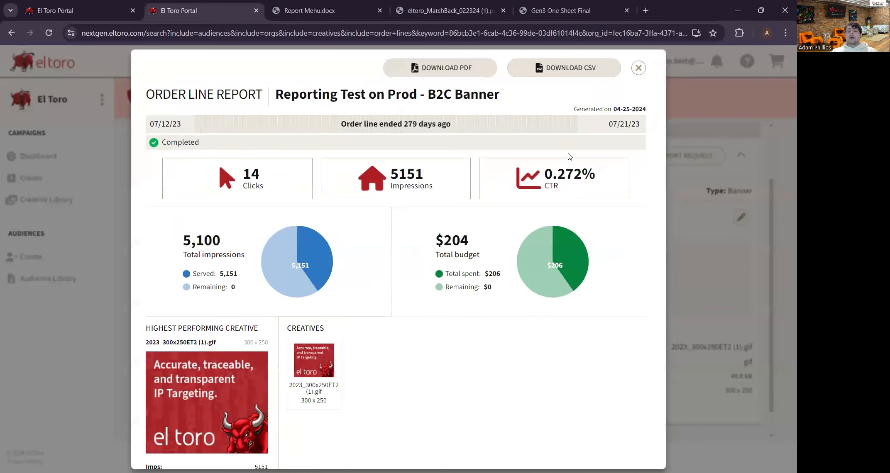
{"action": "scroll", "coordinate": [570, 156], "scroll_direction": "down", "scroll_amount": 3}
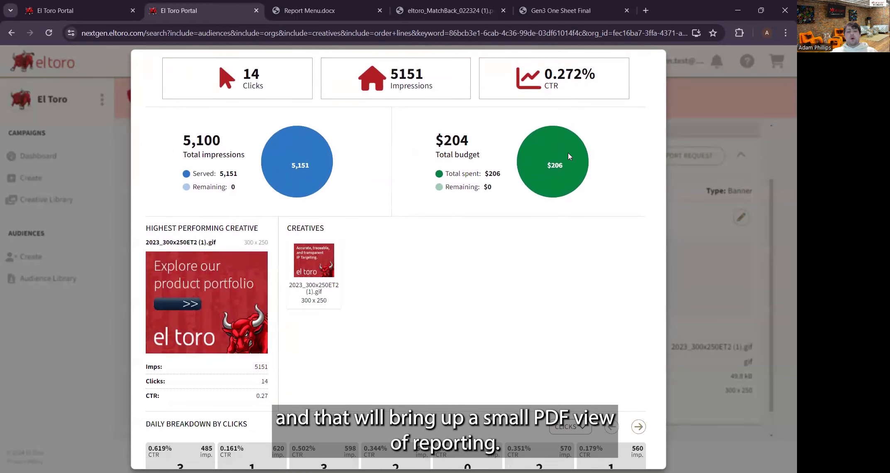
{"action": "scroll", "coordinate": [569, 156], "scroll_direction": "down", "scroll_amount": 1}
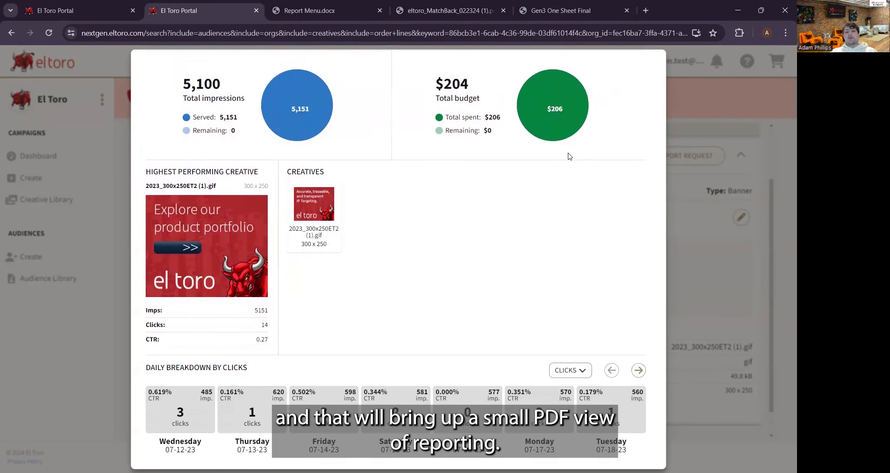
{"action": "scroll", "coordinate": [570, 156], "scroll_direction": "up", "scroll_amount": 4}
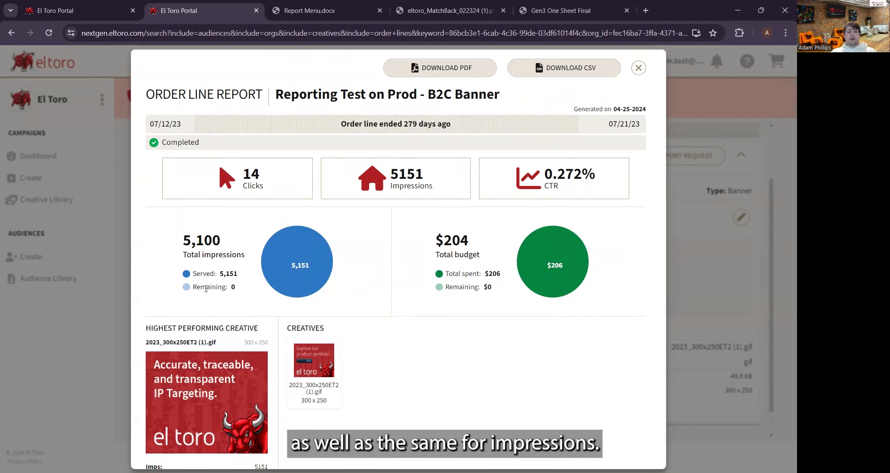
{"action": "scroll", "coordinate": [206, 290], "scroll_direction": "down", "scroll_amount": 3}
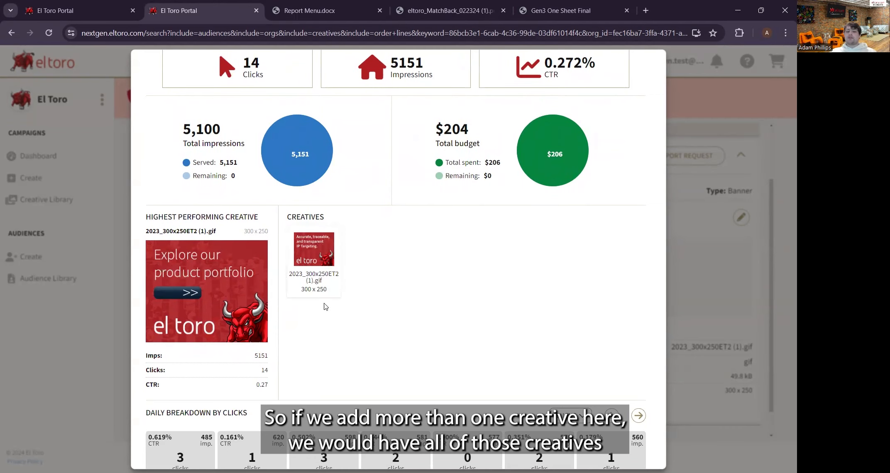
{"action": "left_click", "coordinate": [317, 268]}
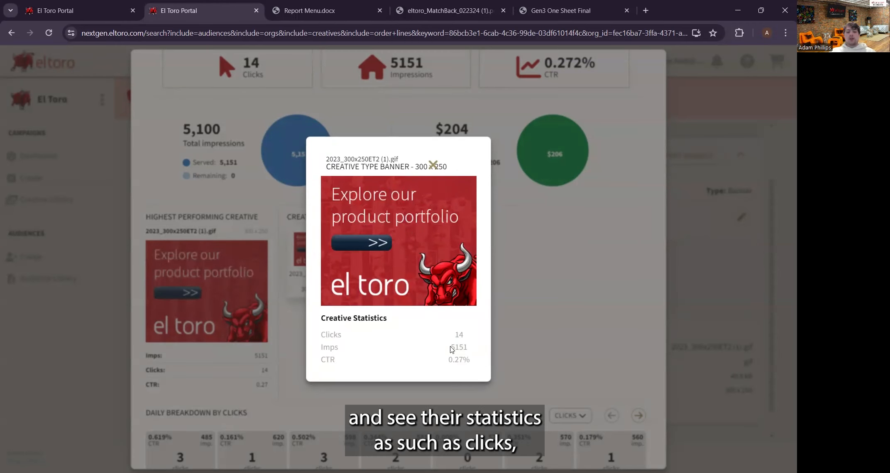
{"action": "left_click", "coordinate": [432, 166]}
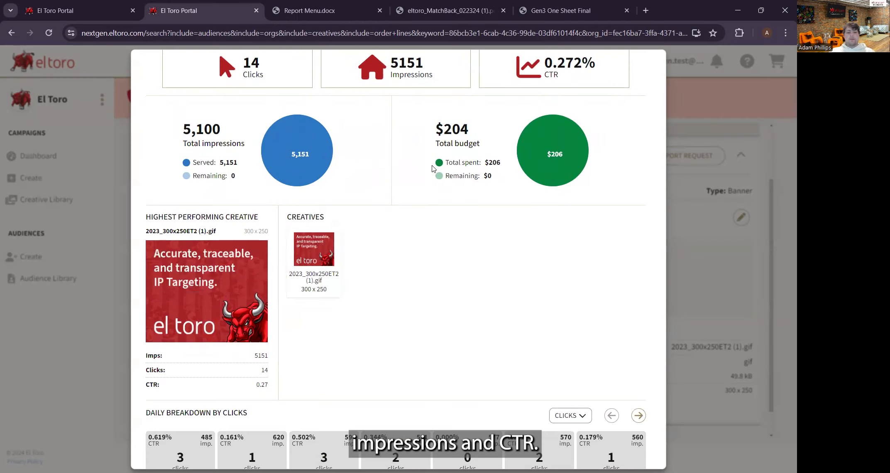
- Switch the report's daily breakdown to impressions
{"action": "scroll", "coordinate": [535, 282], "scroll_direction": "down", "scroll_amount": 1}
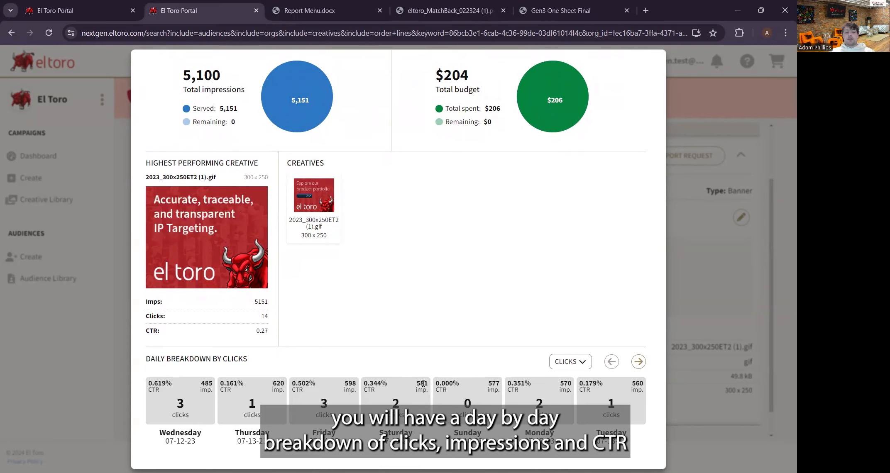
{"action": "left_click", "coordinate": [572, 363]}
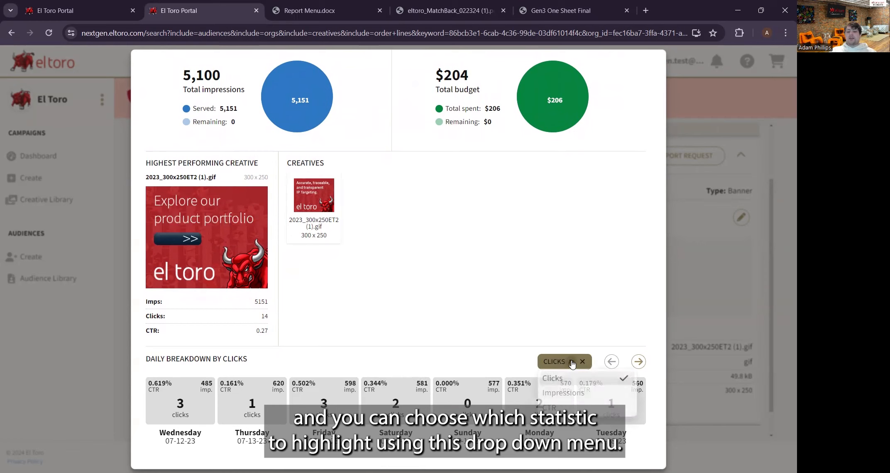
{"action": "left_click", "coordinate": [579, 398]}
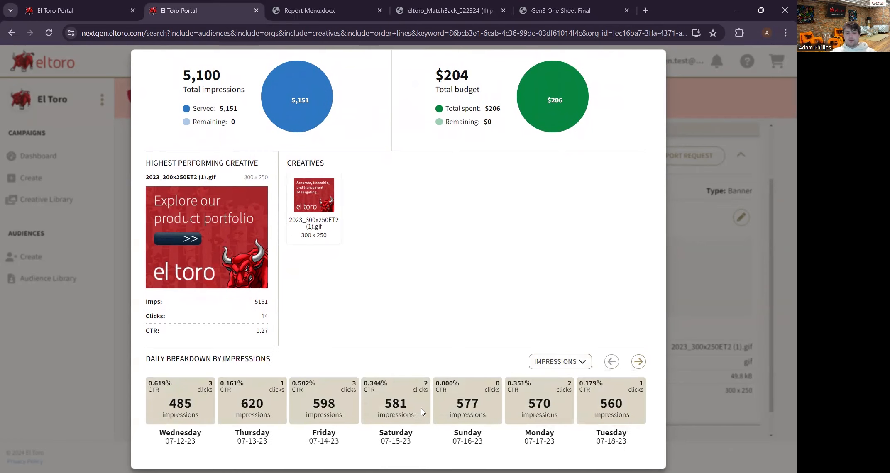
- Download the order line report of Reporting Test on Prod - B2C Banner as a PDF
{"action": "scroll", "coordinate": [568, 256], "scroll_direction": "up", "scroll_amount": 1}
{"action": "scroll", "coordinate": [568, 256], "scroll_direction": "up", "scroll_amount": 4}
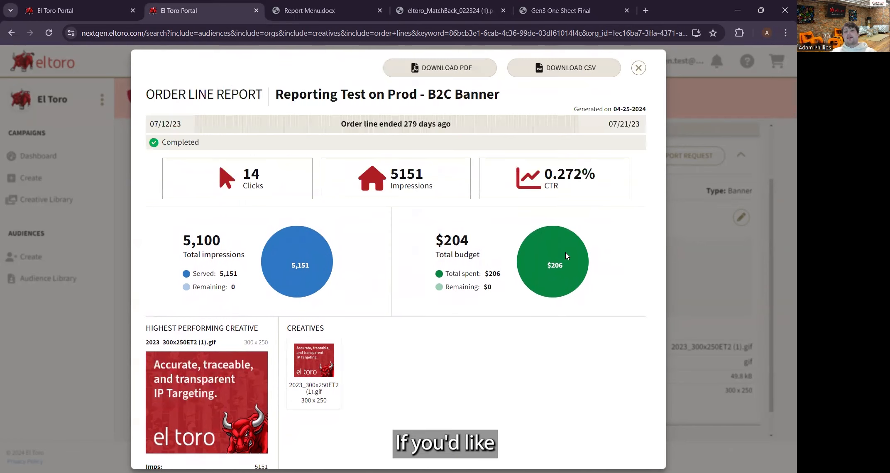
{"action": "left_click", "coordinate": [414, 67]}
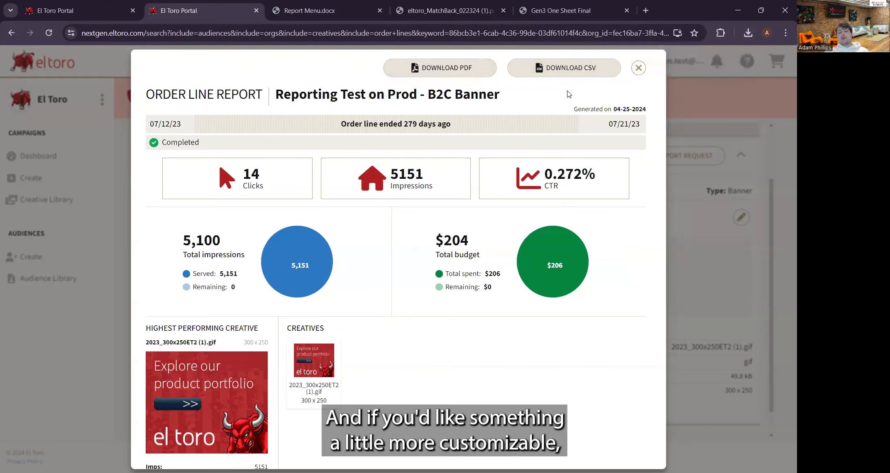
- Download the report as a CSV without the Organization column and with the Creative Type column, and close the report
{"action": "left_click", "coordinate": [571, 69]}
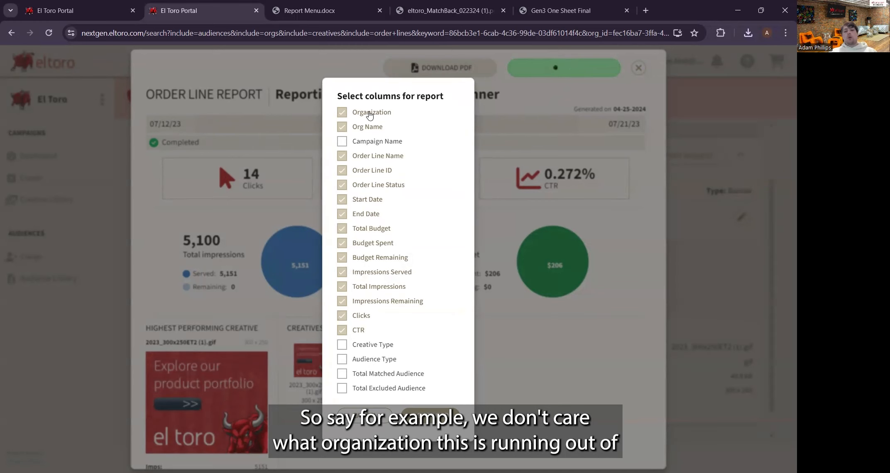
{"action": "left_click", "coordinate": [370, 115]}
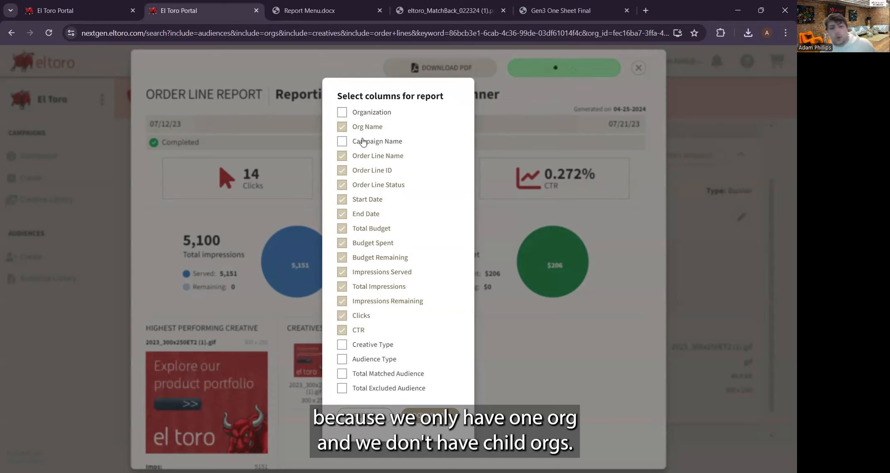
{"action": "left_click", "coordinate": [371, 348]}
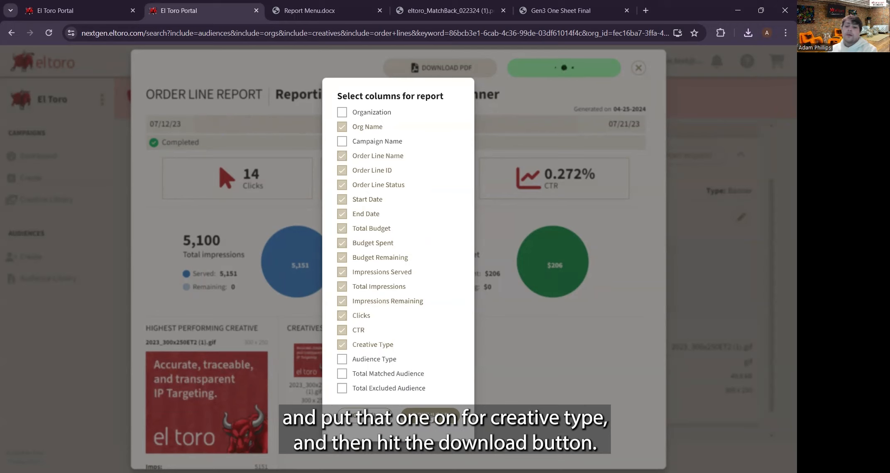
{"action": "left_click", "coordinate": [432, 415]}
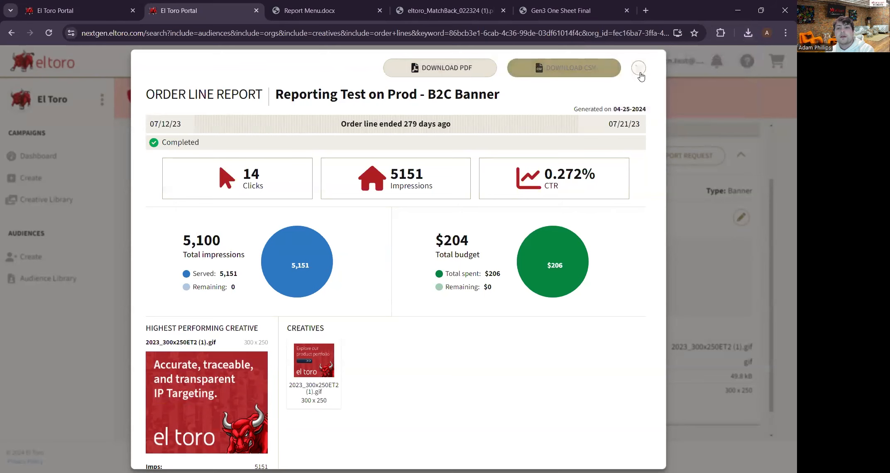
{"action": "left_click", "coordinate": [639, 68]}
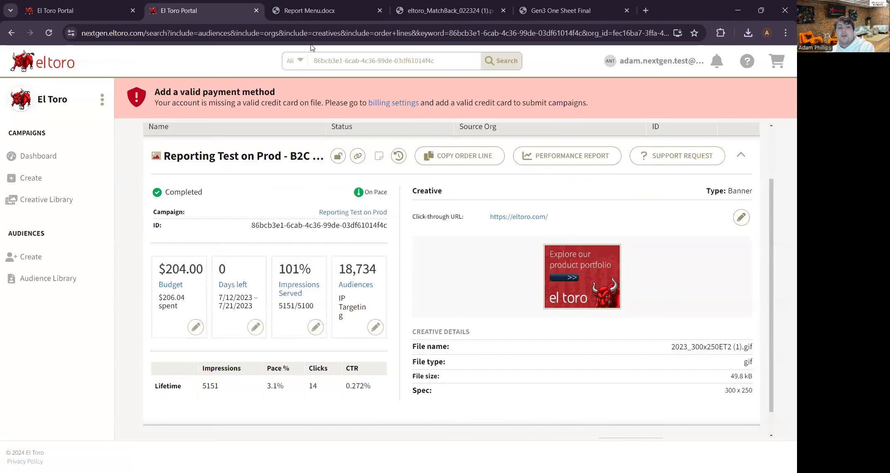
- Switch to the Report Menu document and examine the available report types and what each one includes
{"action": "left_click", "coordinate": [305, 4]}
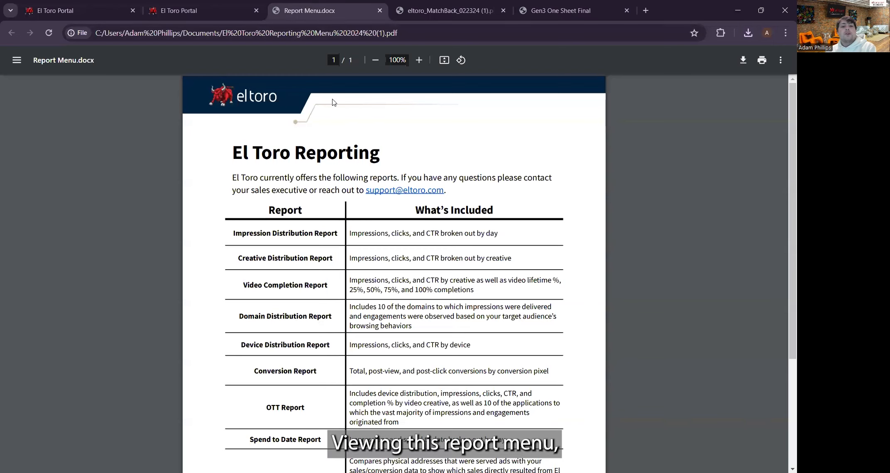
{"action": "scroll", "coordinate": [332, 102], "scroll_direction": "down", "scroll_amount": 2}
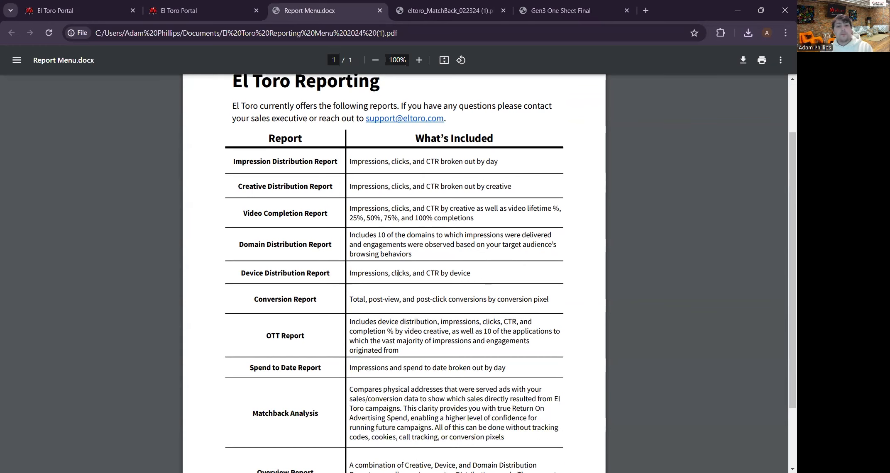
{"action": "scroll", "coordinate": [399, 273], "scroll_direction": "down", "scroll_amount": 2}
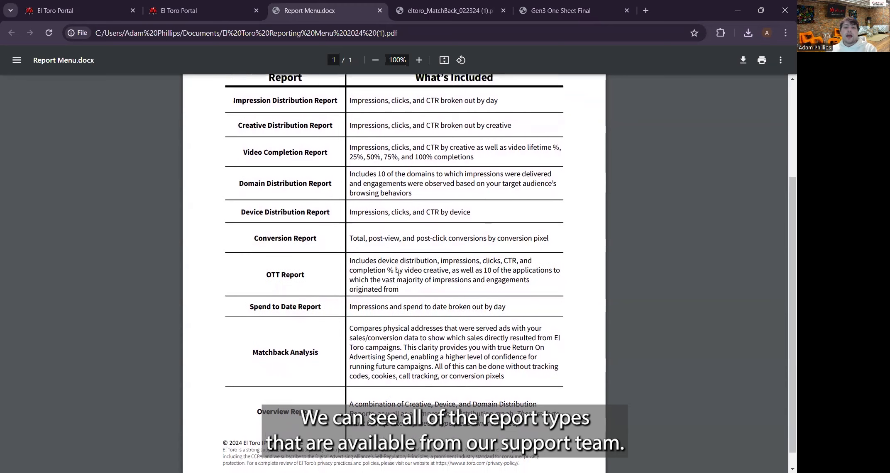
{"action": "scroll", "coordinate": [399, 273], "scroll_direction": "down", "scroll_amount": 1}
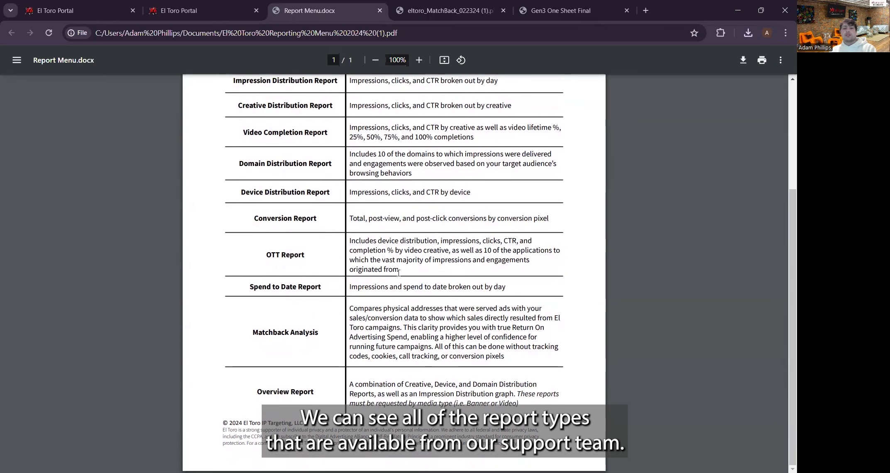